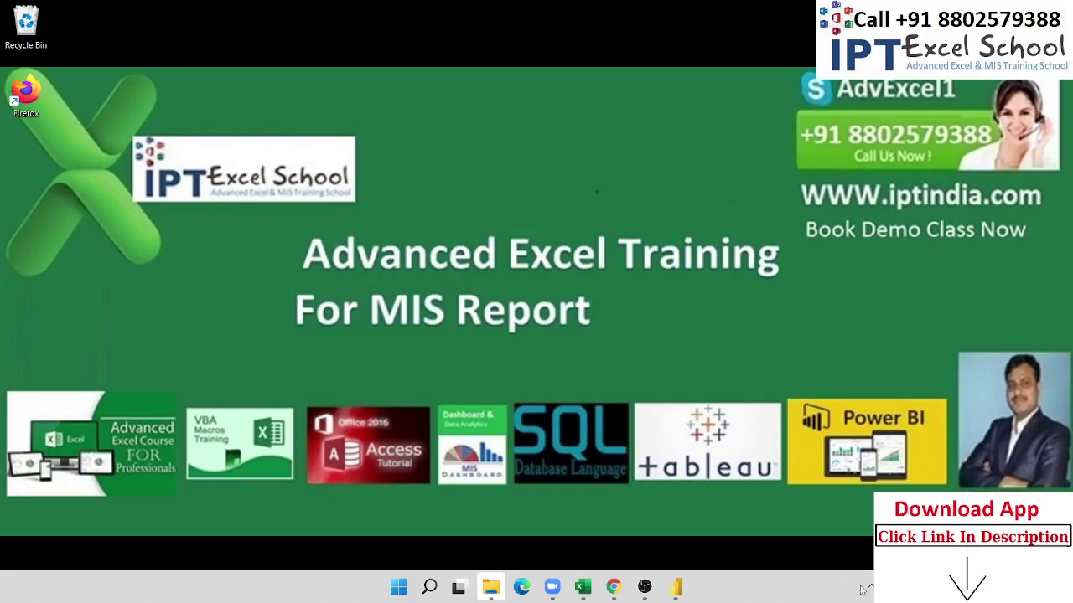
- Delete the Firefox desktop shortcut and bring up previews of the two open Excel workbooks
{"action": "left_click", "coordinate": [869, 588]}
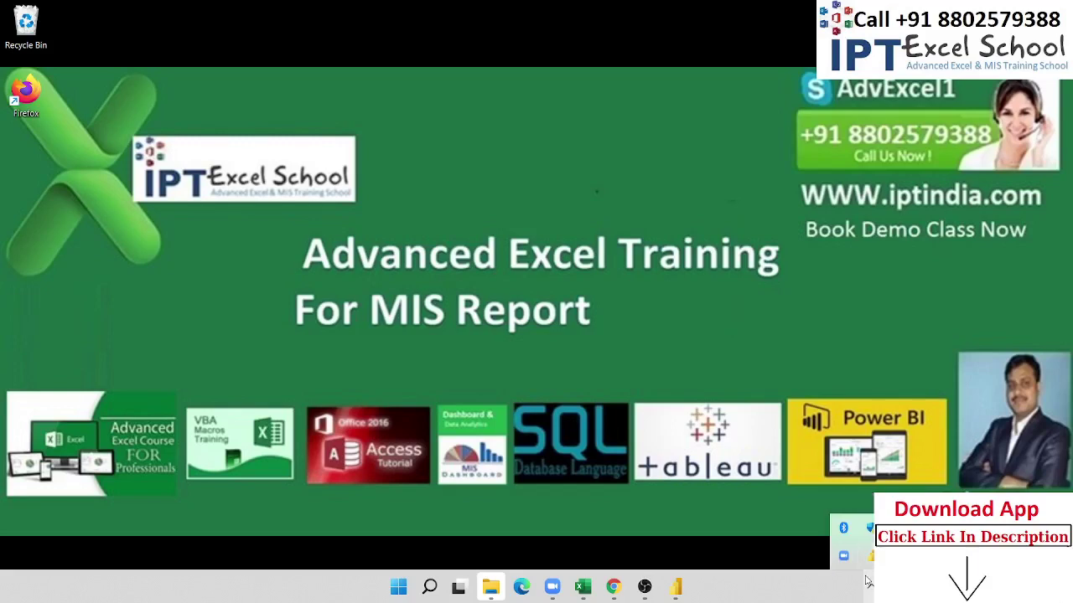
{"action": "left_click", "coordinate": [787, 411]}
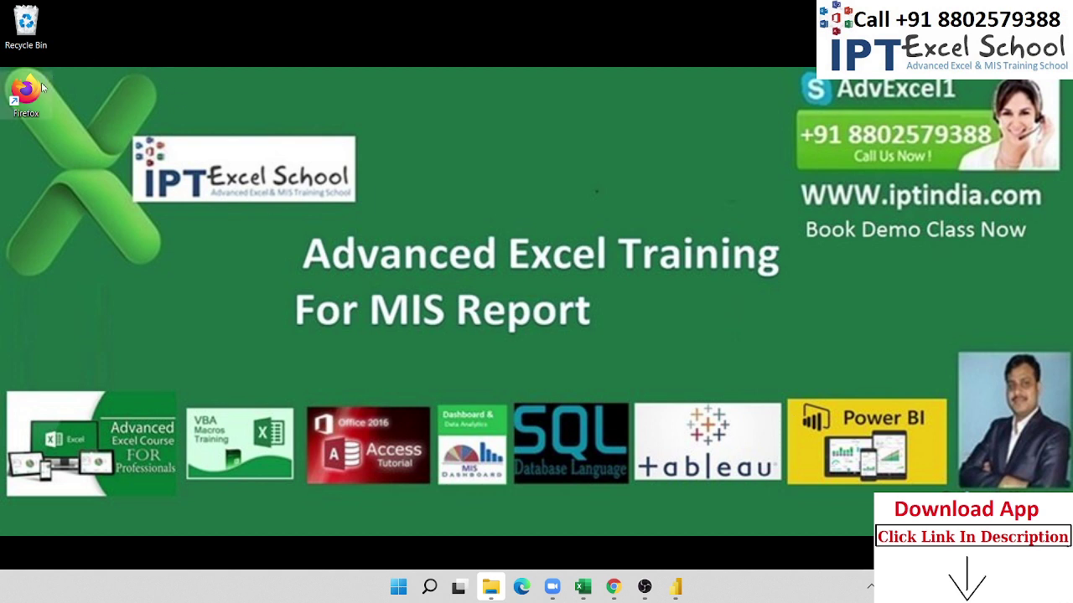
{"action": "key", "text": "Delete"}
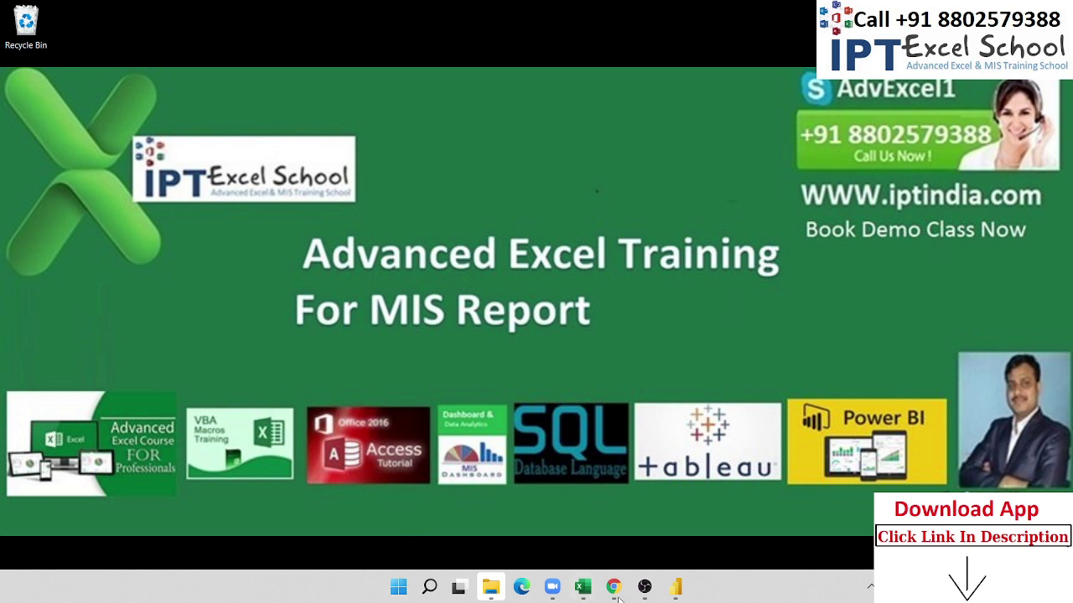
{"action": "mouse_move", "coordinate": [582, 593]}
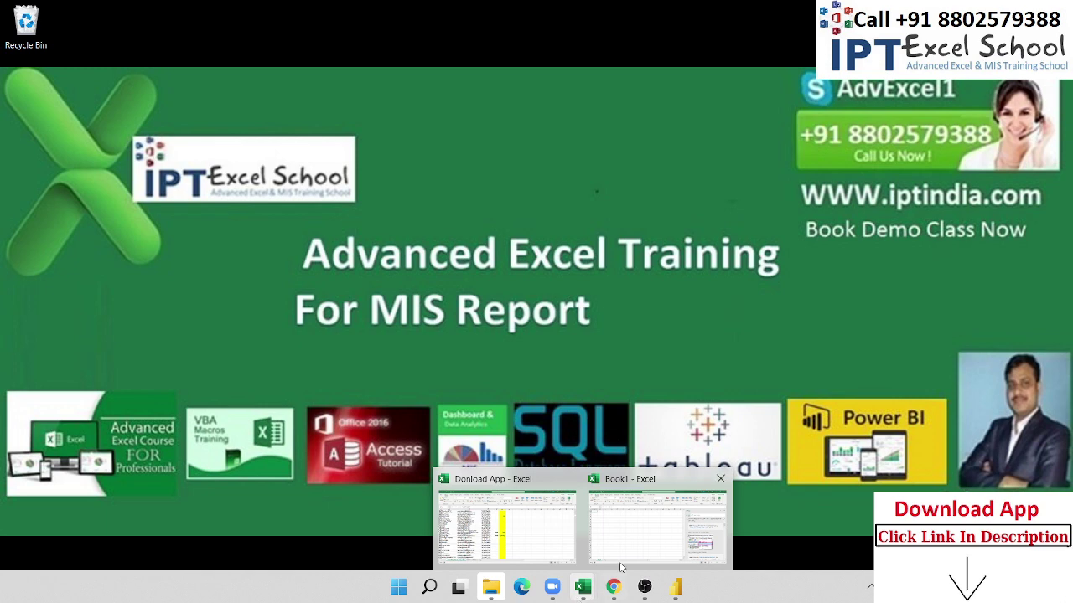
- In Book1, enter 105 in B3, try 'One Hundred and Five' in C3, then clear C3
{"action": "left_click", "coordinate": [629, 548]}
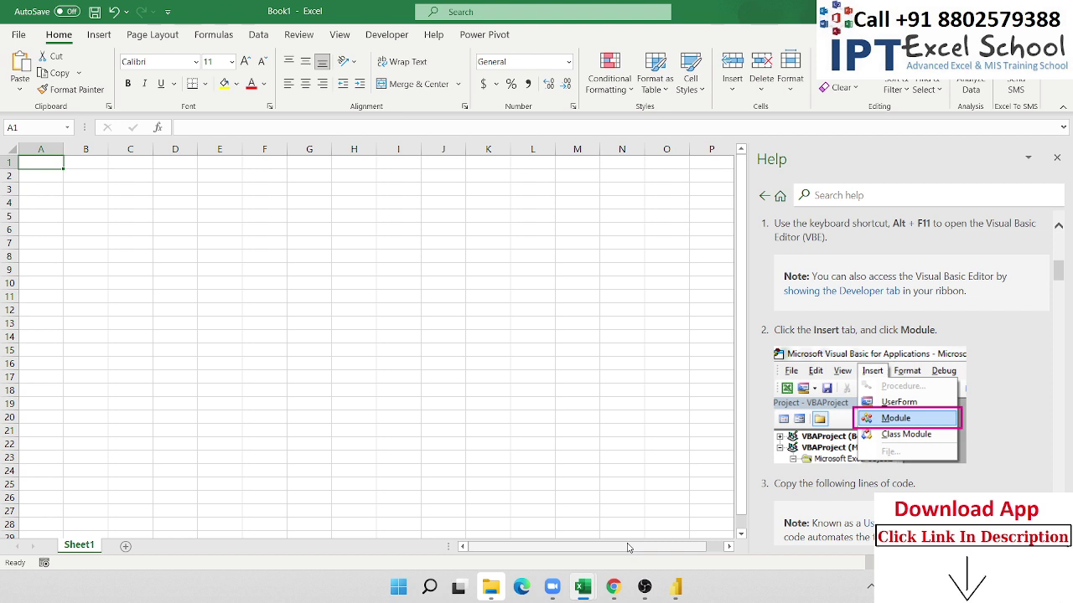
{"action": "left_click", "coordinate": [89, 191]}
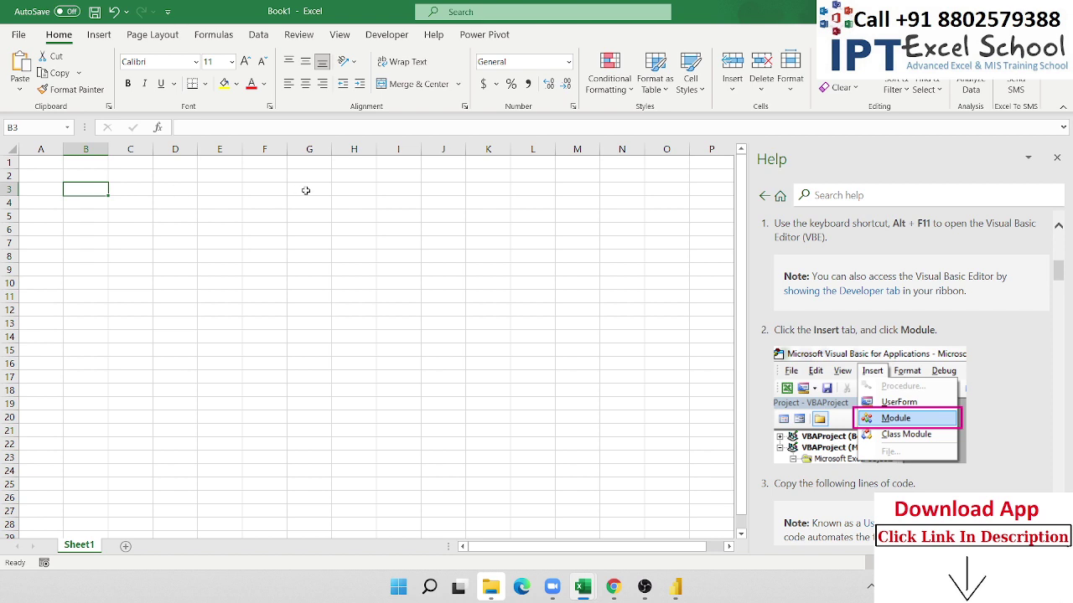
{"action": "type", "text": "105"}
{"action": "key", "text": "Tab"}
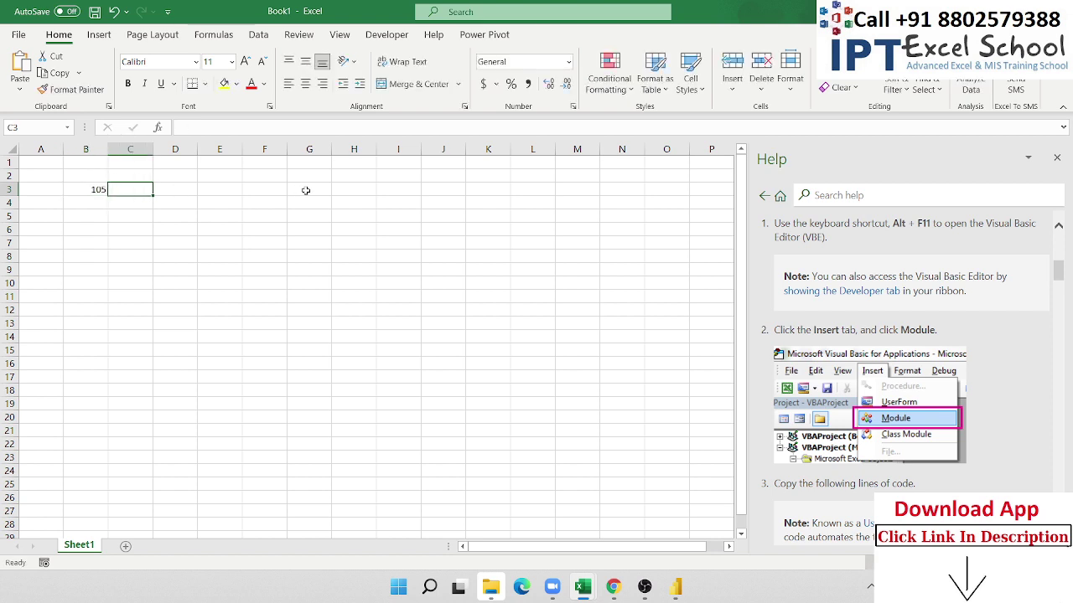
{"action": "type", "text": "One H"}
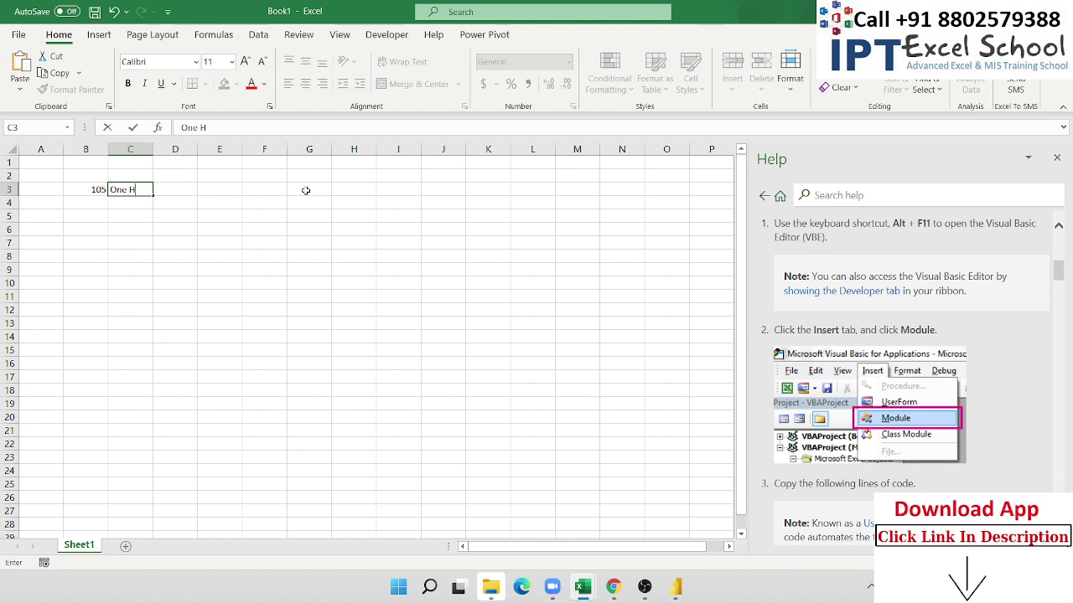
{"action": "type", "text": "undre"}
{"action": "type", "text": "d "}
{"action": "type", "text": "and Fi"}
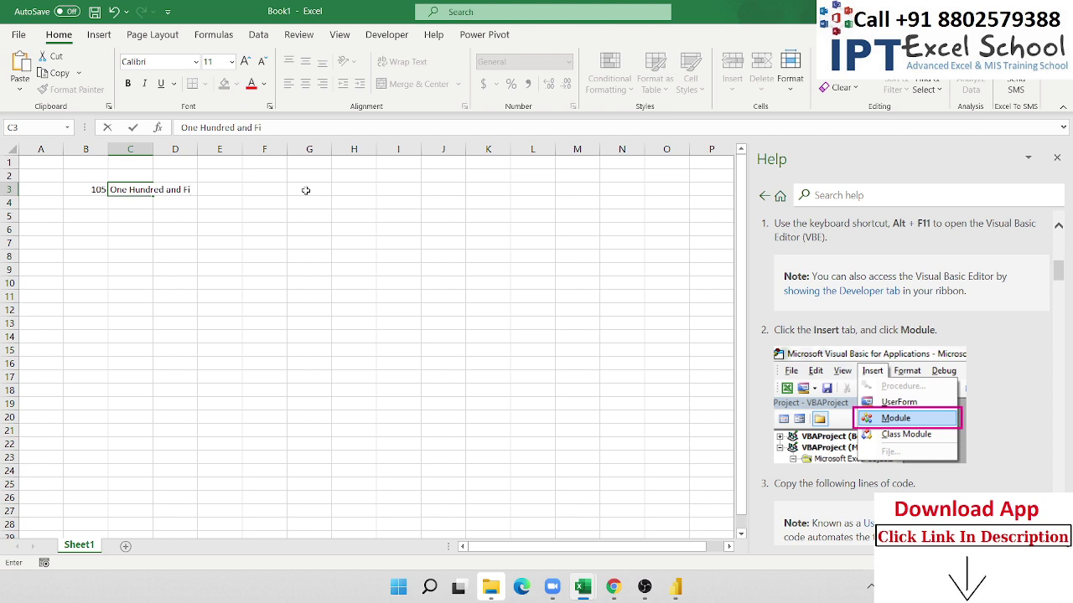
{"action": "type", "text": "ve"}
{"action": "key", "text": "Return"}
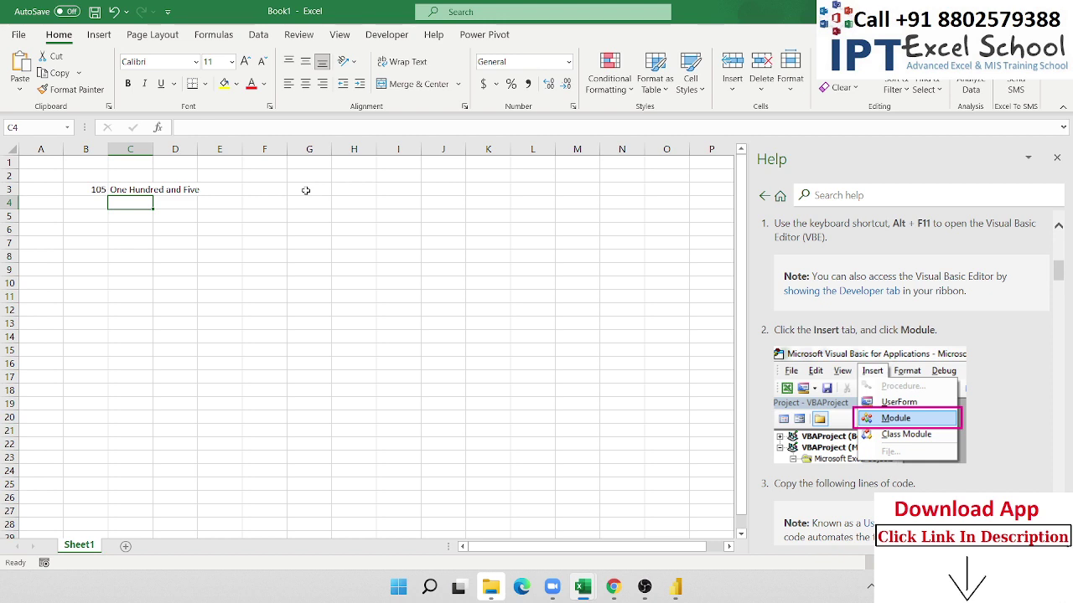
{"action": "key", "text": "Up"}
{"action": "key", "text": "Delete"}
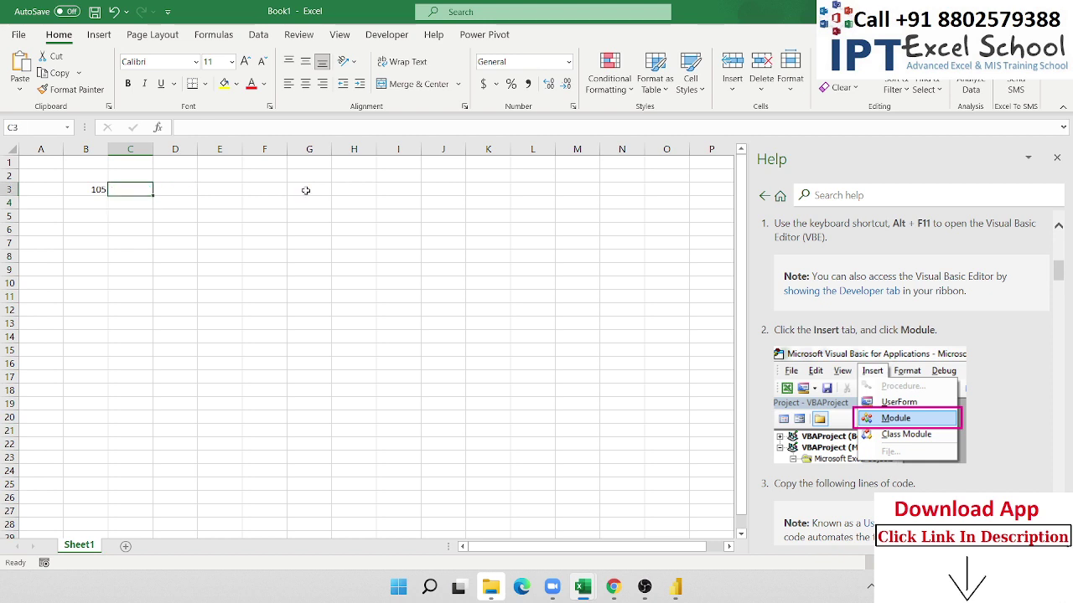
{"action": "key", "text": "Left"}
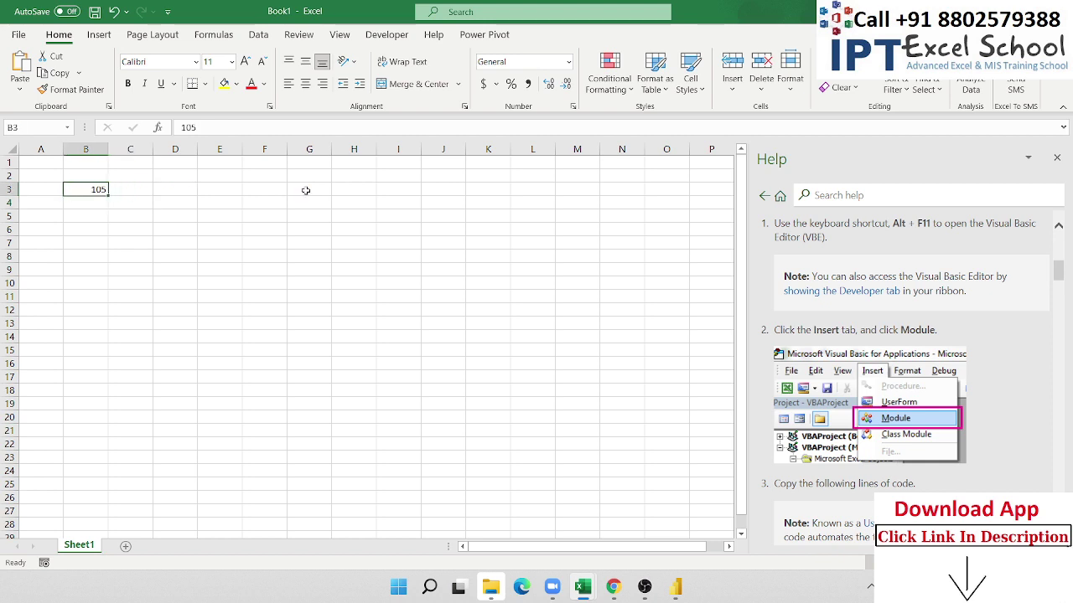
- Select the SpellNumber VBA code in the 'Convert numbers into words' help article
{"action": "scroll", "coordinate": [856, 288], "scroll_direction": "up", "scroll_amount": 5}
{"action": "scroll", "coordinate": [856, 287], "scroll_direction": "up", "scroll_amount": 3}
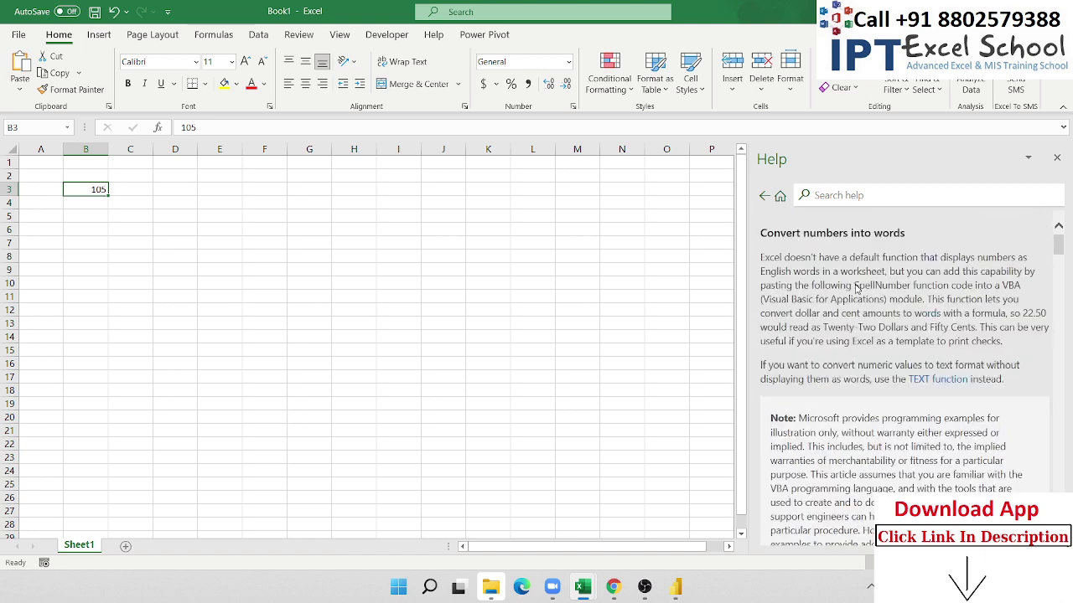
{"action": "triple_click", "coordinate": [795, 238]}
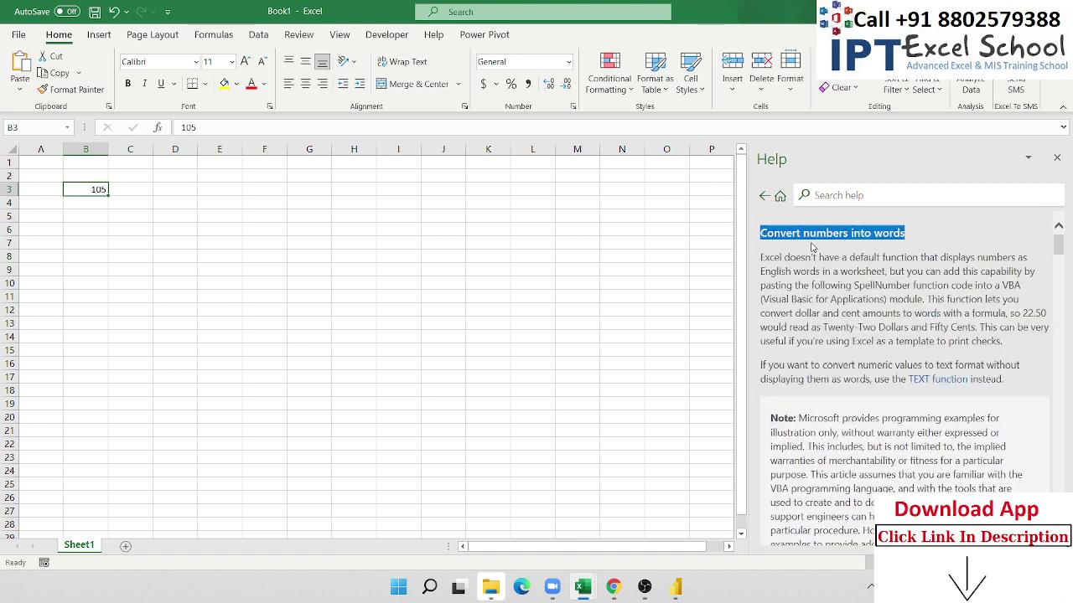
{"action": "scroll", "coordinate": [798, 248], "scroll_direction": "down", "scroll_amount": 3}
{"action": "scroll", "coordinate": [800, 260], "scroll_direction": "down", "scroll_amount": 5}
{"action": "scroll", "coordinate": [807, 286], "scroll_direction": "down", "scroll_amount": 5}
{"action": "scroll", "coordinate": [813, 285], "scroll_direction": "up", "scroll_amount": 3}
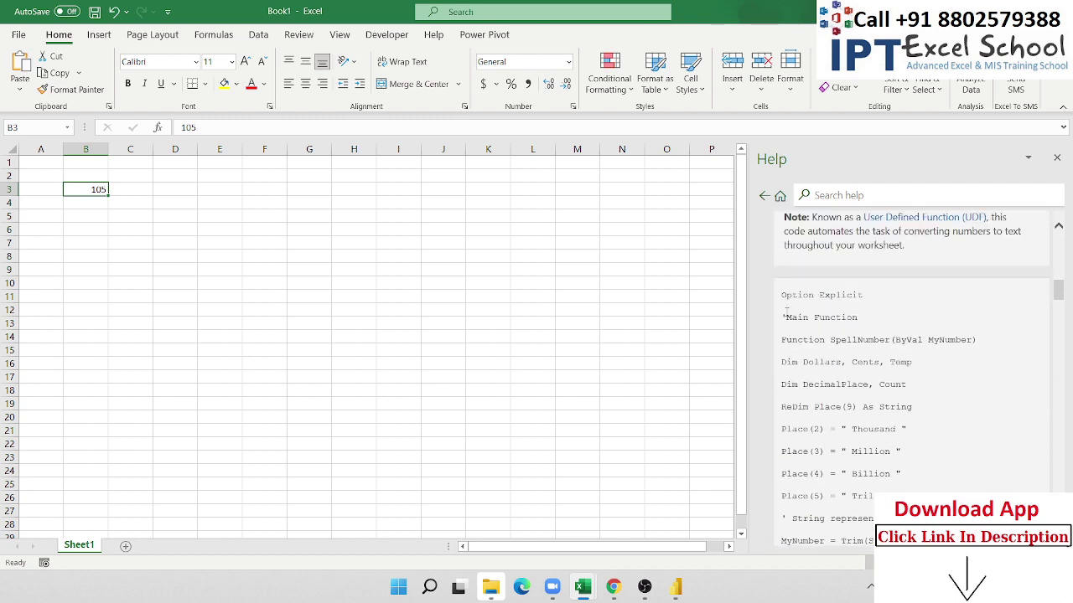
{"action": "left_click_drag", "start_coordinate": [782, 295], "coordinate": [839, 321]}
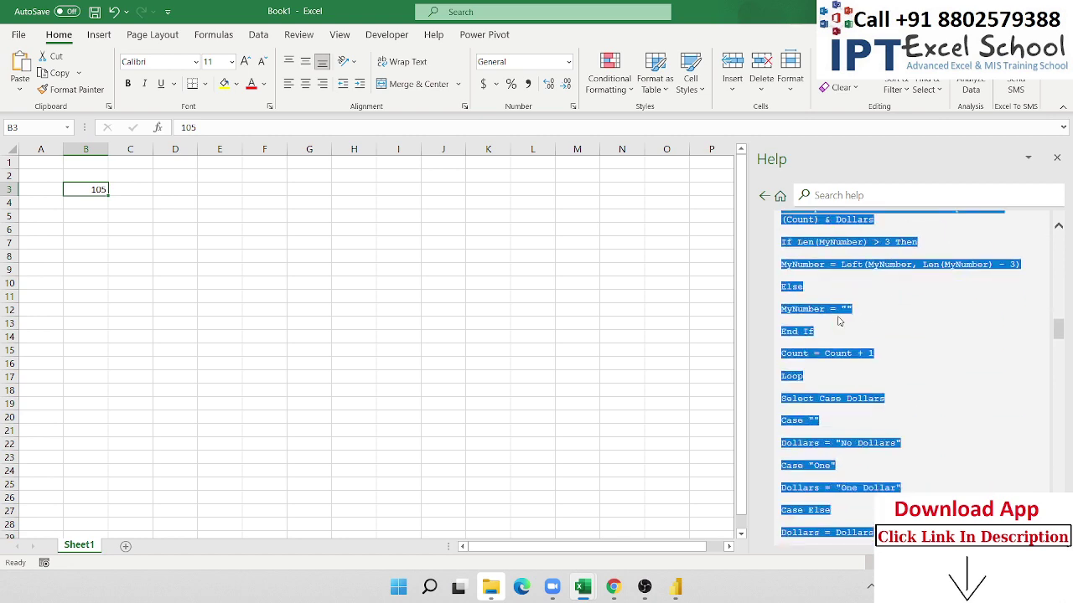
{"action": "scroll", "coordinate": [839, 321], "scroll_direction": "down", "scroll_amount": 3}
{"action": "scroll", "coordinate": [838, 321], "scroll_direction": "down", "scroll_amount": 3}
{"action": "scroll", "coordinate": [838, 321], "scroll_direction": "down", "scroll_amount": 3}
{"action": "scroll", "coordinate": [839, 321], "scroll_direction": "down", "scroll_amount": 2}
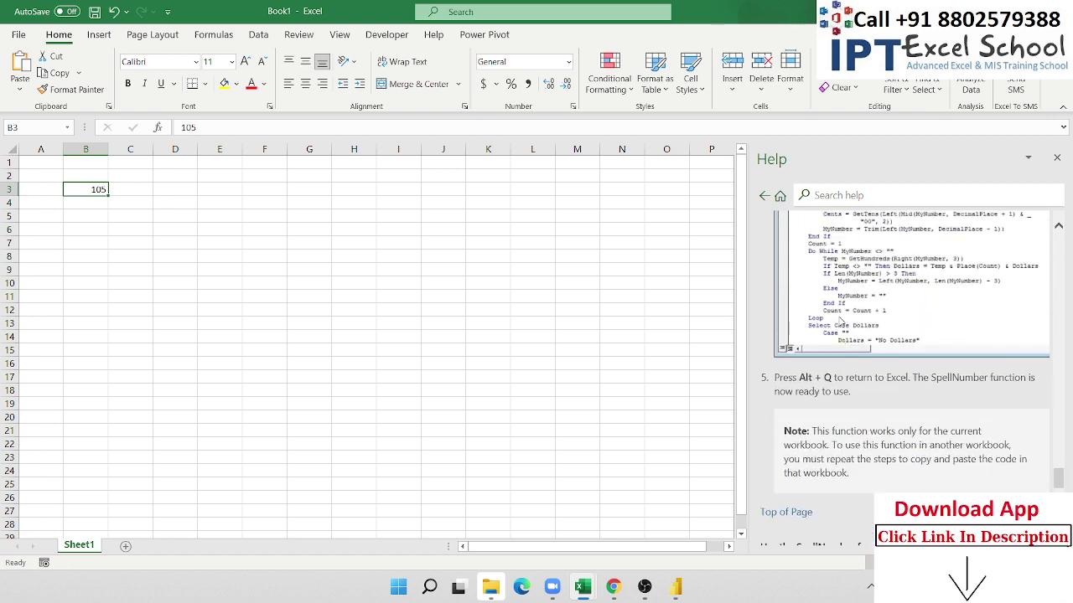
{"action": "scroll", "coordinate": [839, 321], "scroll_direction": "up", "scroll_amount": 3}
{"action": "scroll", "coordinate": [839, 321], "scroll_direction": "down", "scroll_amount": 3}
{"action": "scroll", "coordinate": [839, 320], "scroll_direction": "down", "scroll_amount": 3}
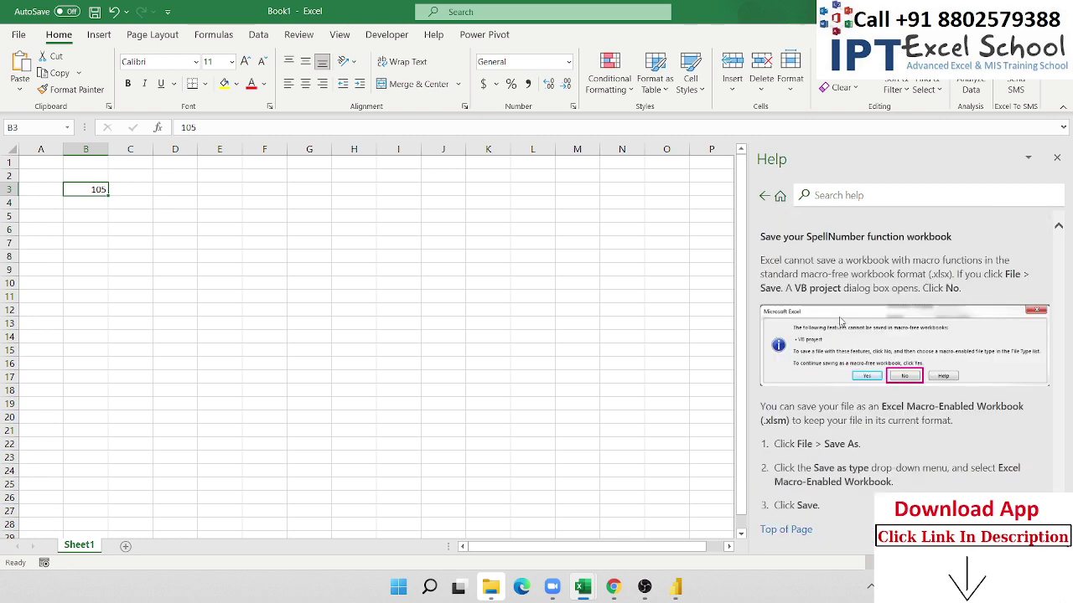
- With F6 selected, launch the Visual Basic editor from the Developer tab
{"action": "left_click", "coordinate": [275, 229]}
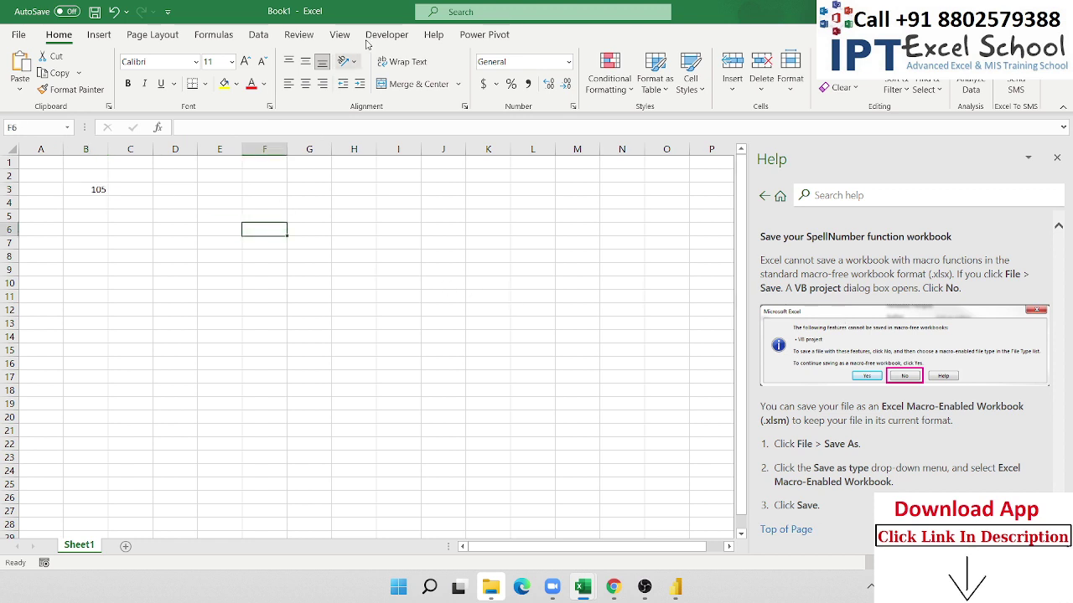
{"action": "left_click", "coordinate": [366, 35]}
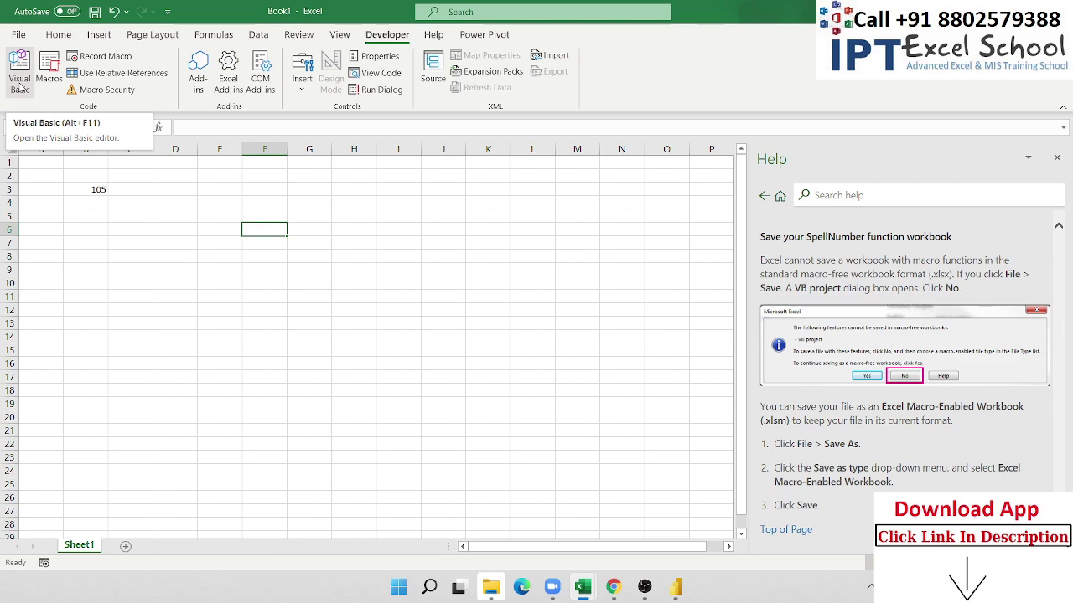
{"action": "left_click", "coordinate": [213, 34]}
{"action": "left_click", "coordinate": [23, 71]}
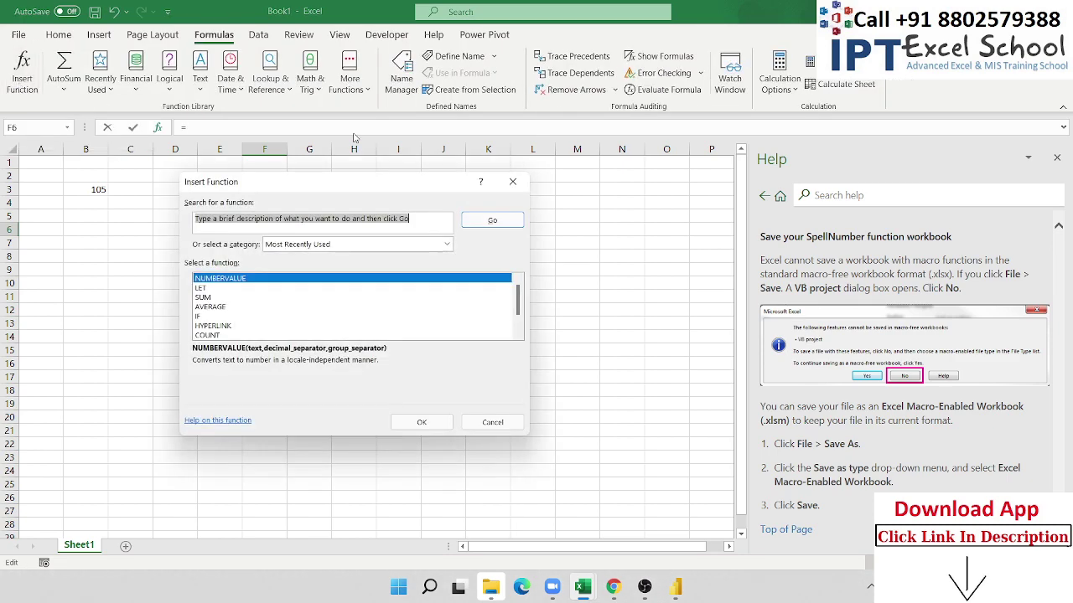
{"action": "key", "text": "Escape"}
{"action": "left_click", "coordinate": [386, 34]}
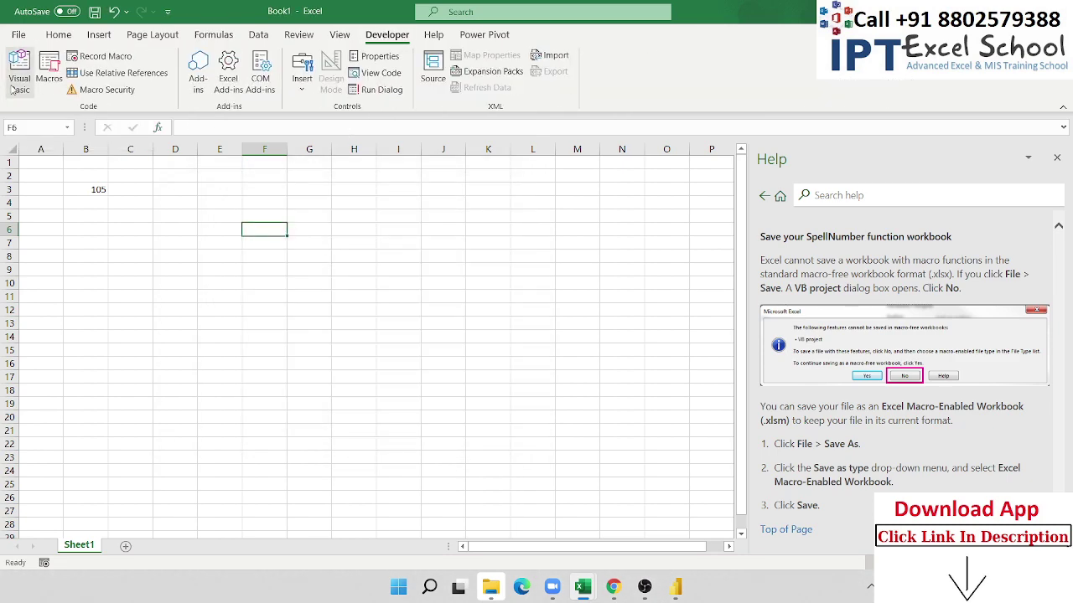
{"action": "left_click", "coordinate": [10, 84]}
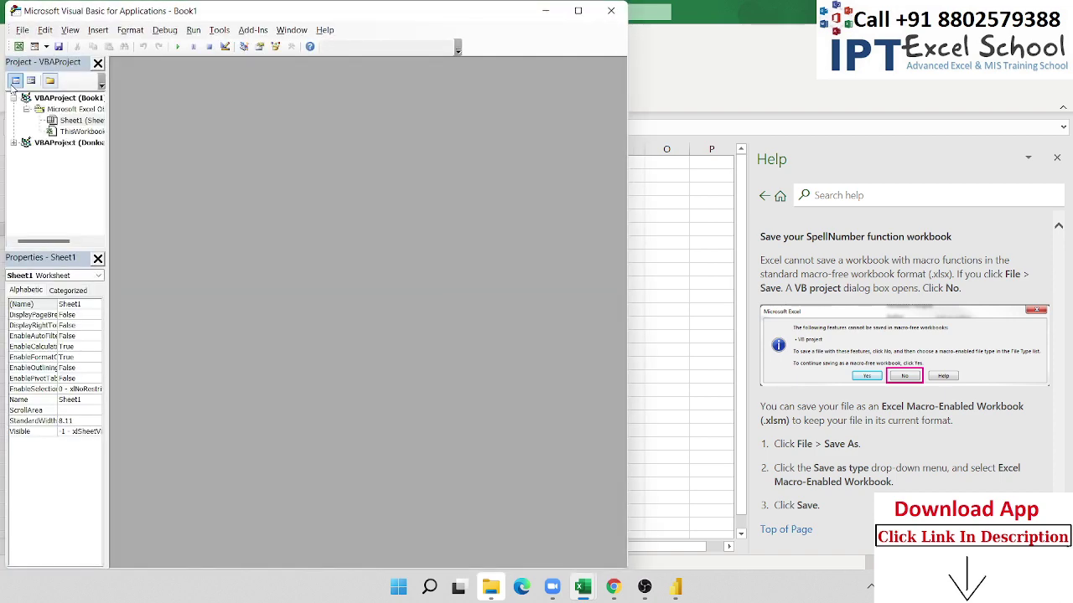
- Maximize the VBA editor, insert a new Module1 and paste the SpellNumber code
{"action": "left_click", "coordinate": [577, 10]}
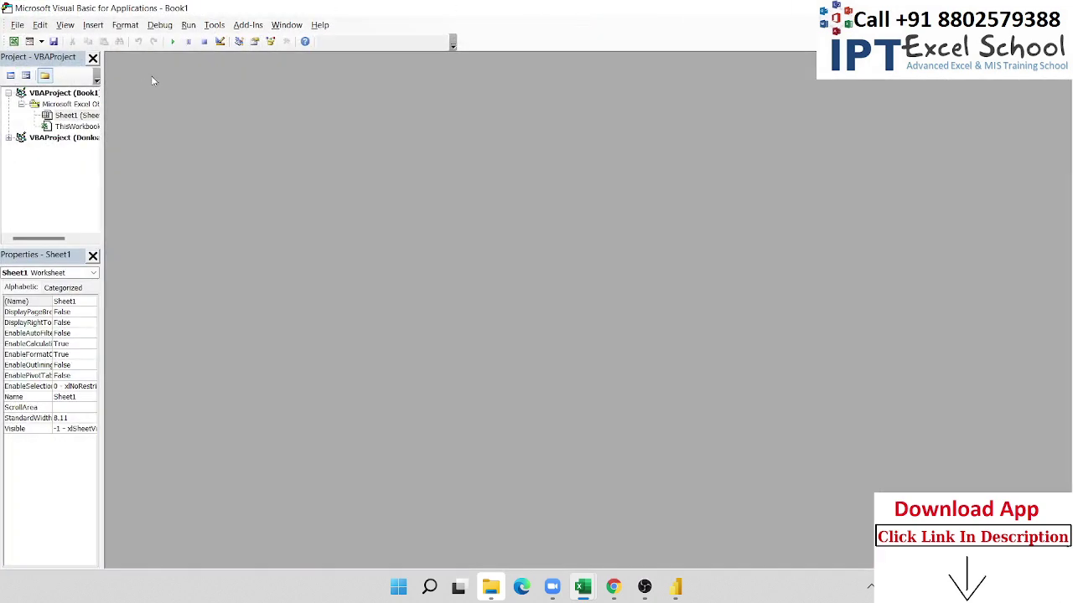
{"action": "left_click", "coordinate": [93, 24]}
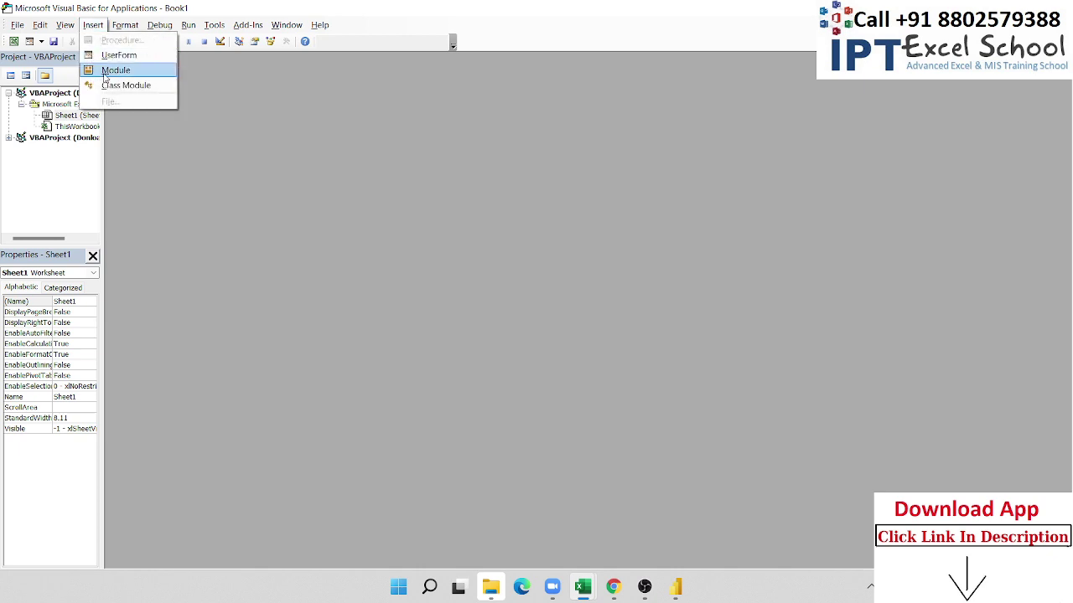
{"action": "left_click", "coordinate": [105, 73]}
{"action": "key", "text": "ctrl+v"}
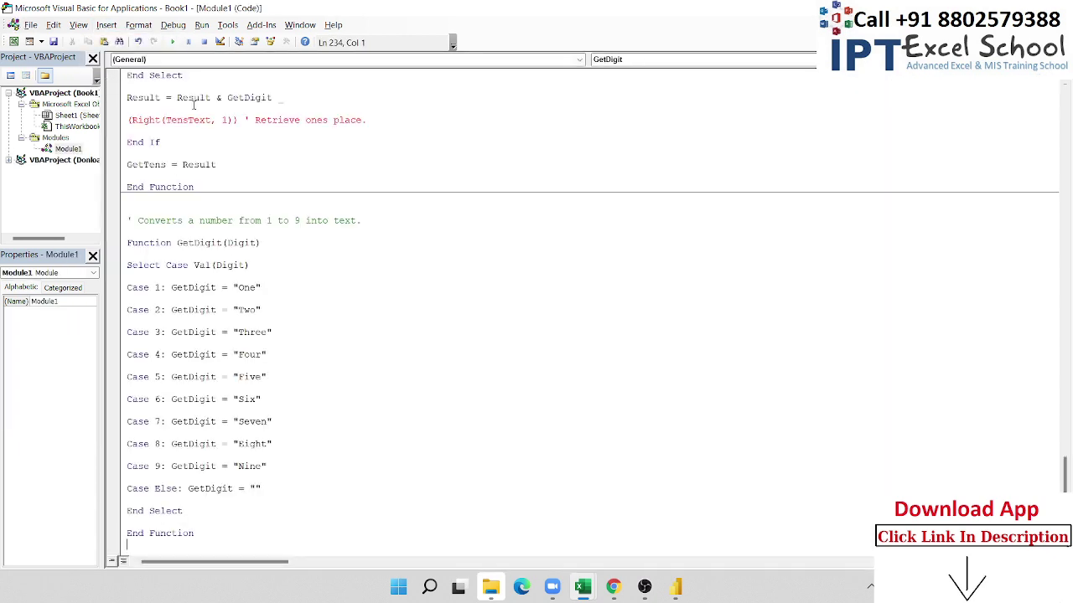
- Move '"00", 2))' in the Cents statement onto its own continuation line
{"action": "scroll", "coordinate": [256, 167], "scroll_direction": "up", "scroll_amount": 7}
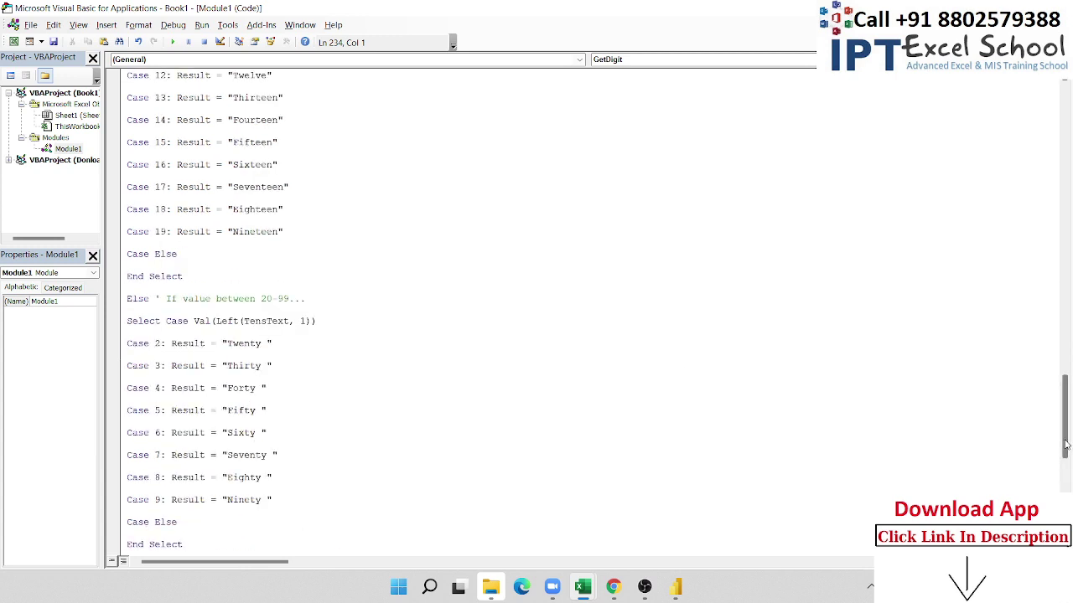
{"action": "left_click_drag", "start_coordinate": [1063, 454], "coordinate": [1066, 103]}
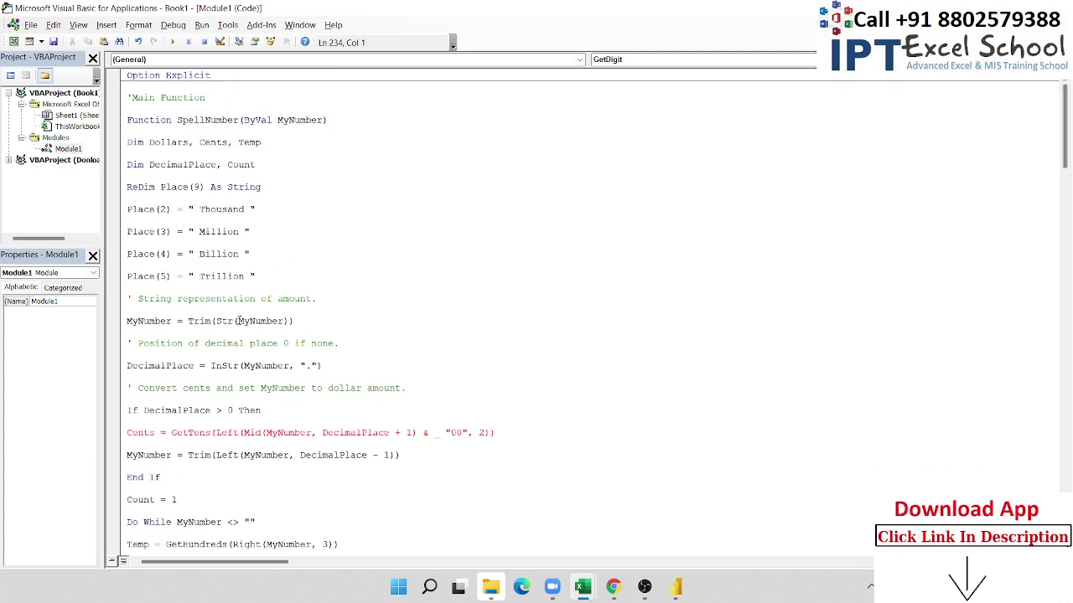
{"action": "scroll", "coordinate": [238, 326], "scroll_direction": "down", "scroll_amount": 1}
{"action": "scroll", "coordinate": [349, 534], "scroll_direction": "down", "scroll_amount": 1}
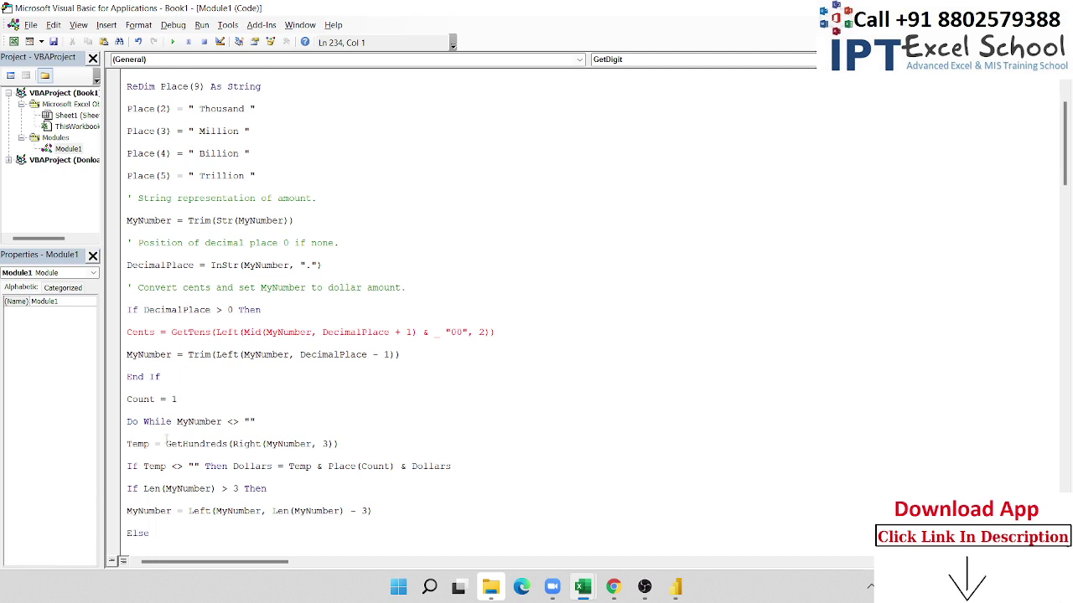
{"action": "scroll", "coordinate": [327, 353], "scroll_direction": "down", "scroll_amount": 1}
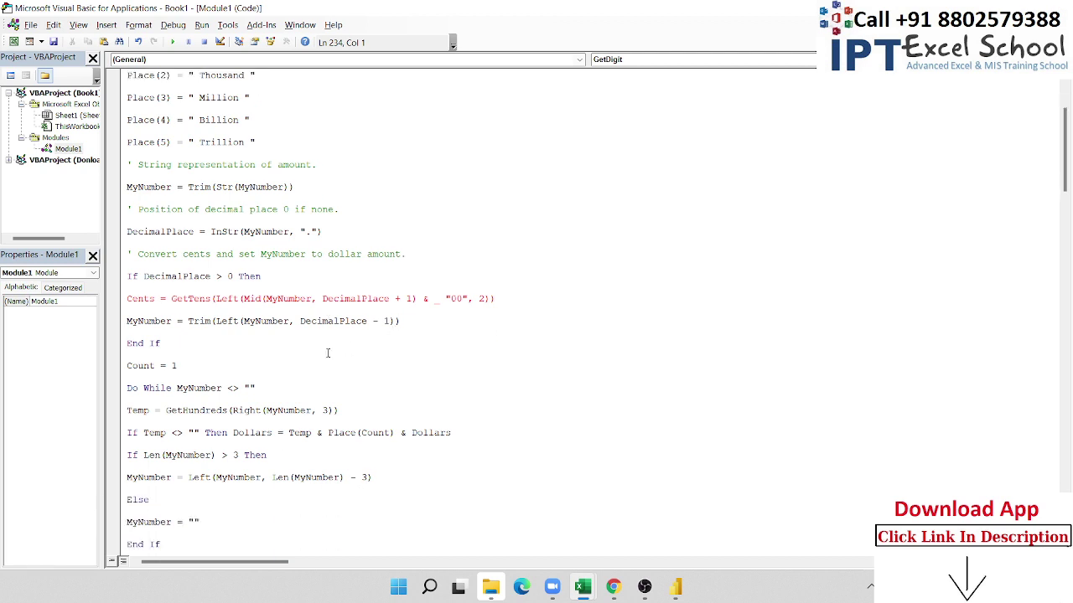
{"action": "left_click", "coordinate": [445, 302]}
{"action": "left_click", "coordinate": [444, 300]}
{"action": "key", "text": "Return"}
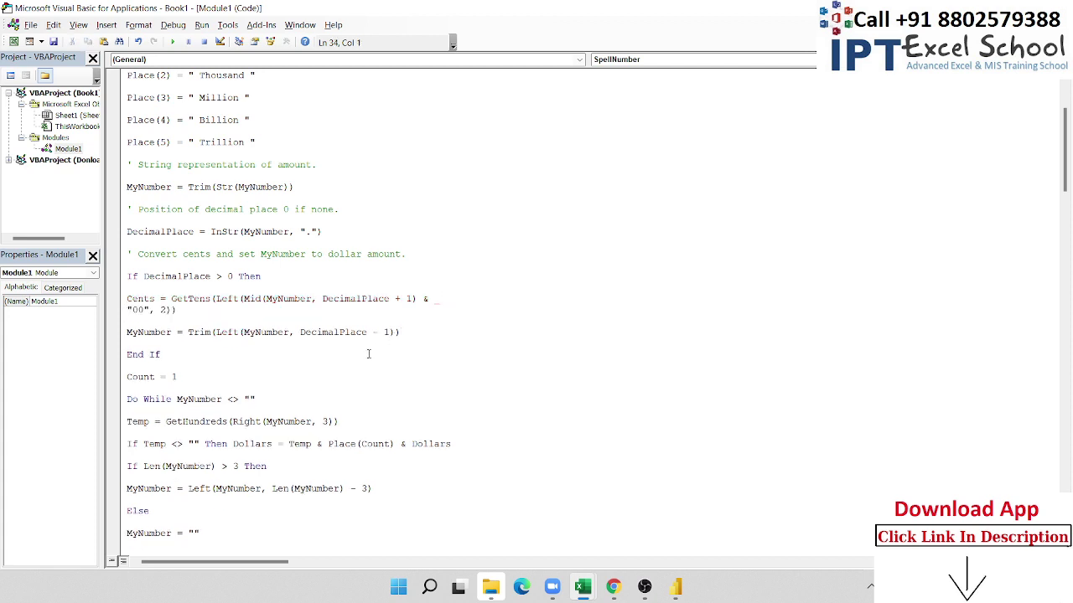
- Delete the blank line after 'Result = Result & GetDigit _' in GetTens
{"action": "scroll", "coordinate": [368, 354], "scroll_direction": "down", "scroll_amount": 5}
{"action": "scroll", "coordinate": [367, 353], "scroll_direction": "down", "scroll_amount": 4}
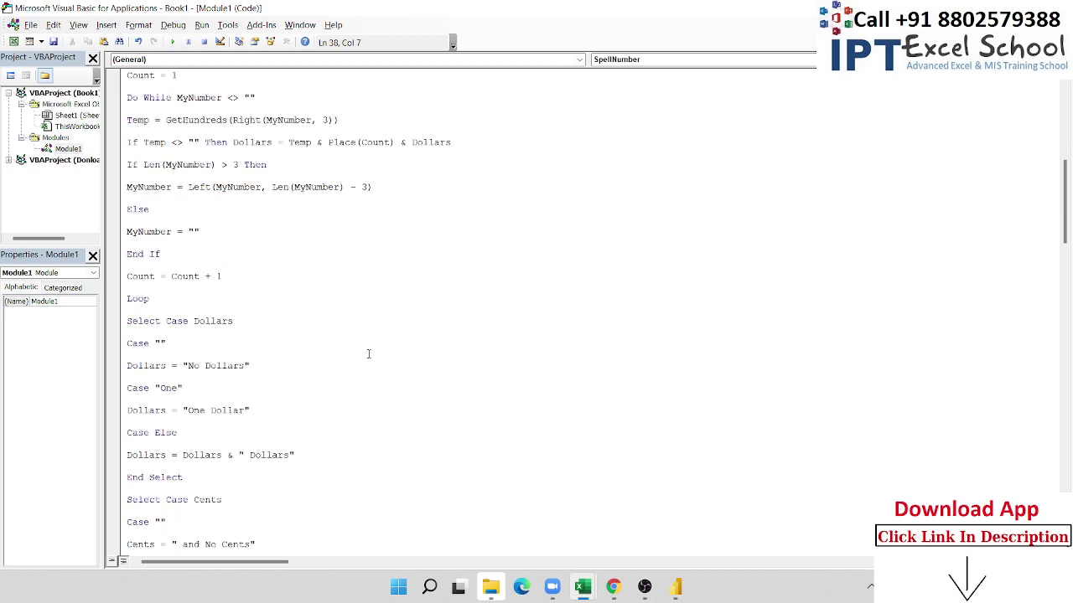
{"action": "scroll", "coordinate": [368, 354], "scroll_direction": "down", "scroll_amount": 4}
{"action": "scroll", "coordinate": [368, 353], "scroll_direction": "down", "scroll_amount": 4}
{"action": "scroll", "coordinate": [368, 353], "scroll_direction": "down", "scroll_amount": 5}
{"action": "scroll", "coordinate": [368, 353], "scroll_direction": "down", "scroll_amount": 4}
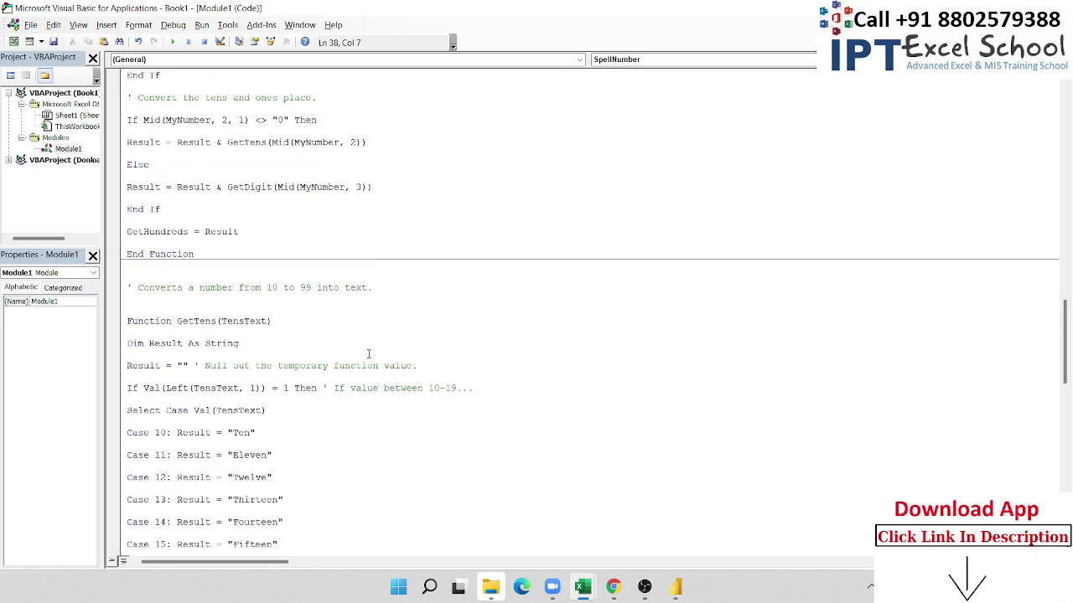
{"action": "scroll", "coordinate": [368, 354], "scroll_direction": "down", "scroll_amount": 4}
{"action": "scroll", "coordinate": [367, 354], "scroll_direction": "down", "scroll_amount": 3}
{"action": "scroll", "coordinate": [367, 354], "scroll_direction": "down", "scroll_amount": 2}
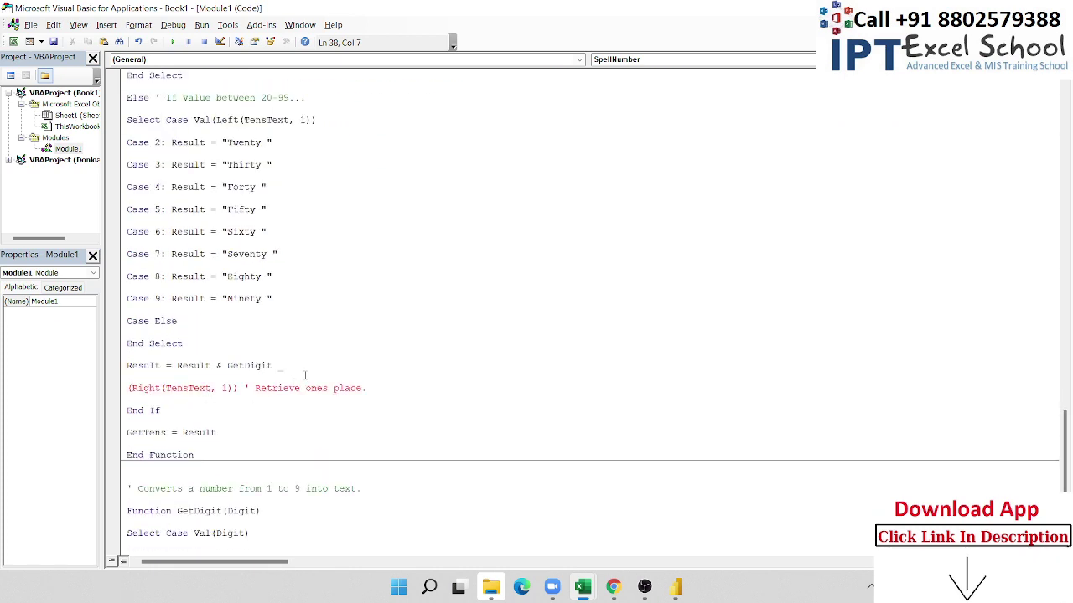
{"action": "left_click", "coordinate": [132, 378]}
{"action": "key", "text": "Delete"}
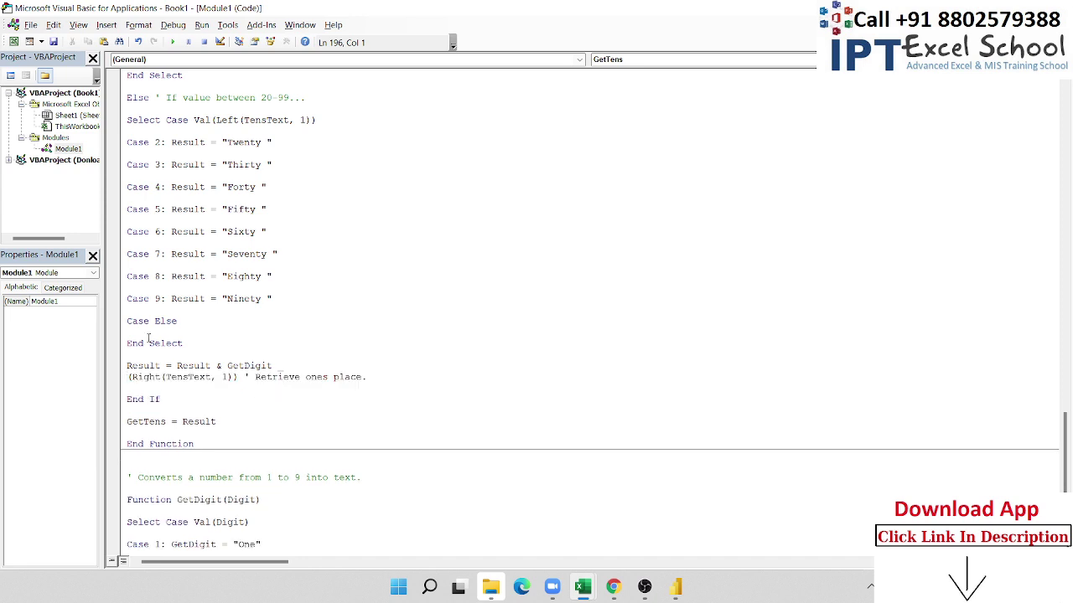
- Select the SpellNumber function name at the top of Module1 and switch back to Excel
{"action": "scroll", "coordinate": [148, 338], "scroll_direction": "down", "scroll_amount": 1}
{"action": "scroll", "coordinate": [323, 412], "scroll_direction": "down", "scroll_amount": 7}
{"action": "scroll", "coordinate": [323, 412], "scroll_direction": "up", "scroll_amount": 8}
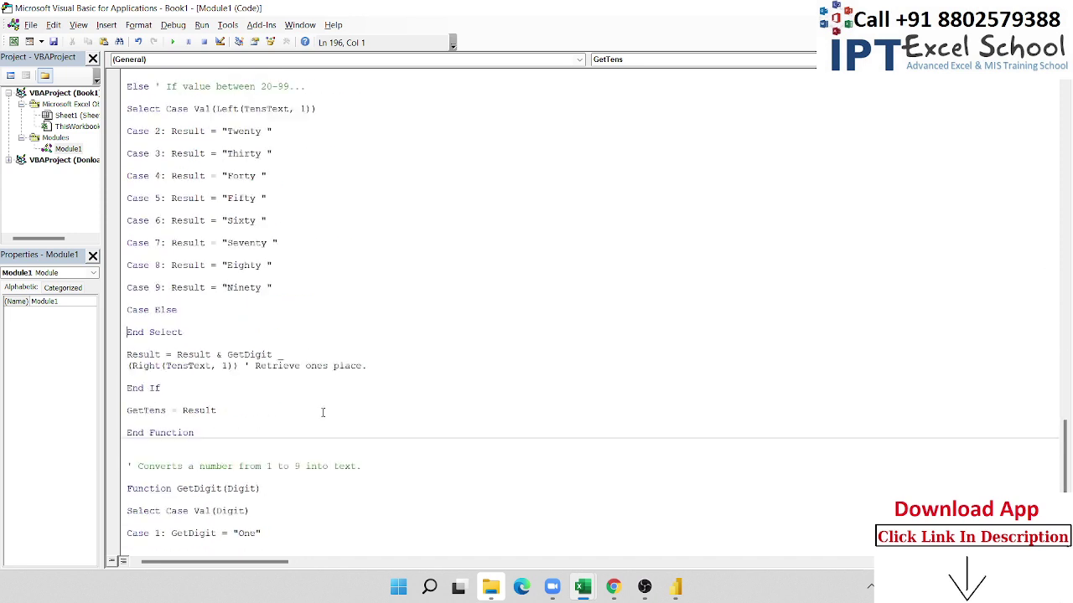
{"action": "scroll", "coordinate": [322, 412], "scroll_direction": "up", "scroll_amount": 5}
{"action": "scroll", "coordinate": [322, 412], "scroll_direction": "up", "scroll_amount": 20}
{"action": "scroll", "coordinate": [323, 412], "scroll_direction": "up", "scroll_amount": 15}
{"action": "scroll", "coordinate": [322, 412], "scroll_direction": "up", "scroll_amount": 20}
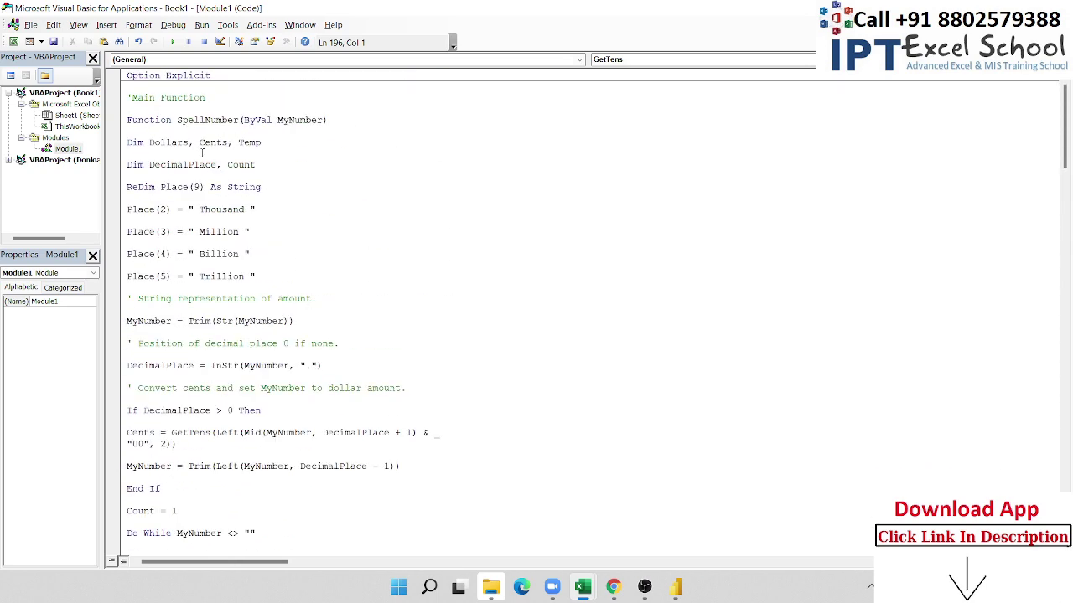
{"action": "double_click", "coordinate": [209, 120]}
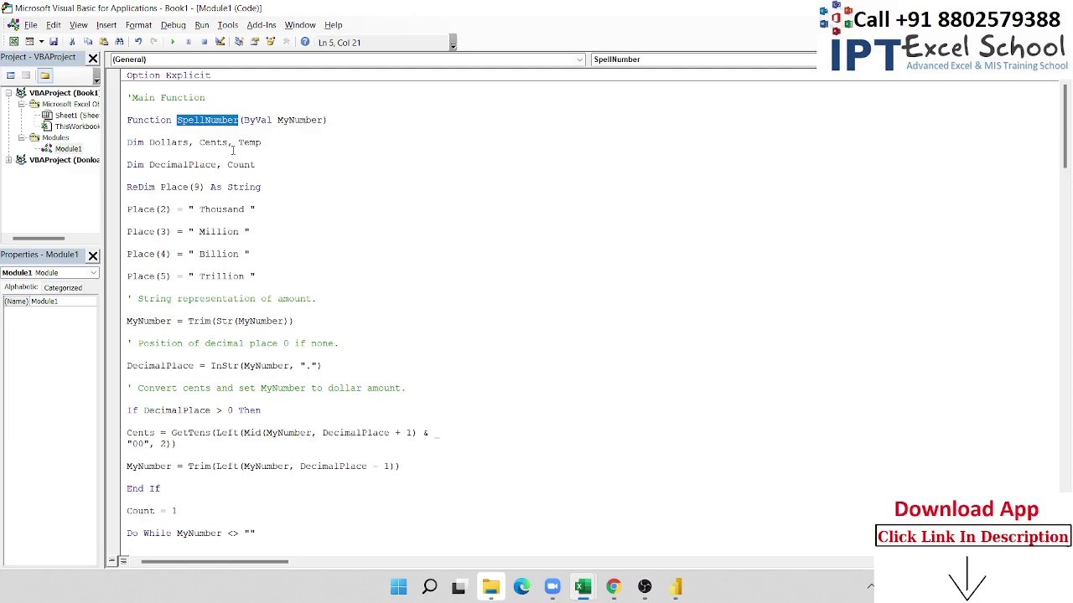
{"action": "key", "text": "alt+Tab"}
{"action": "key", "text": "alt+Tab"}
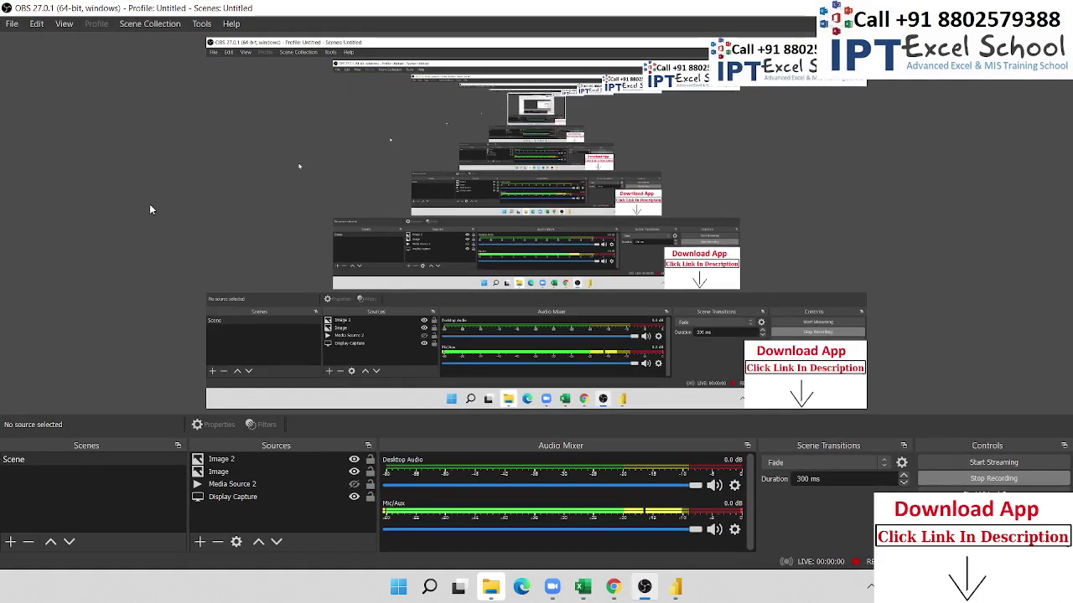
- Enter =SpellNumber(B3) in C3 to spell out 105
{"action": "key", "text": "alt+Tab"}
{"action": "left_click", "coordinate": [142, 191]}
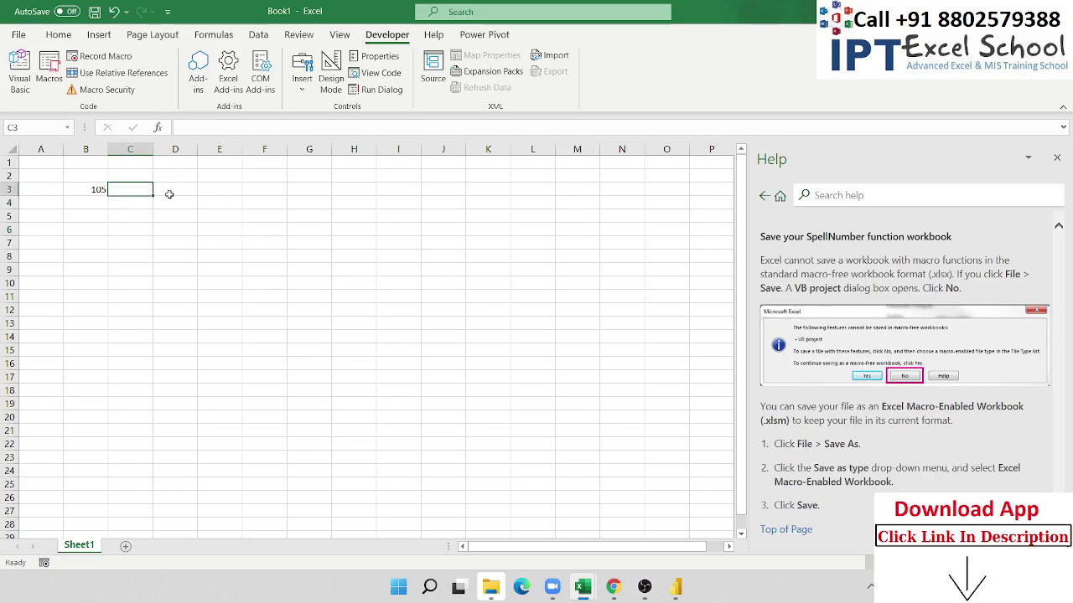
{"action": "type", "text": "=sp"}
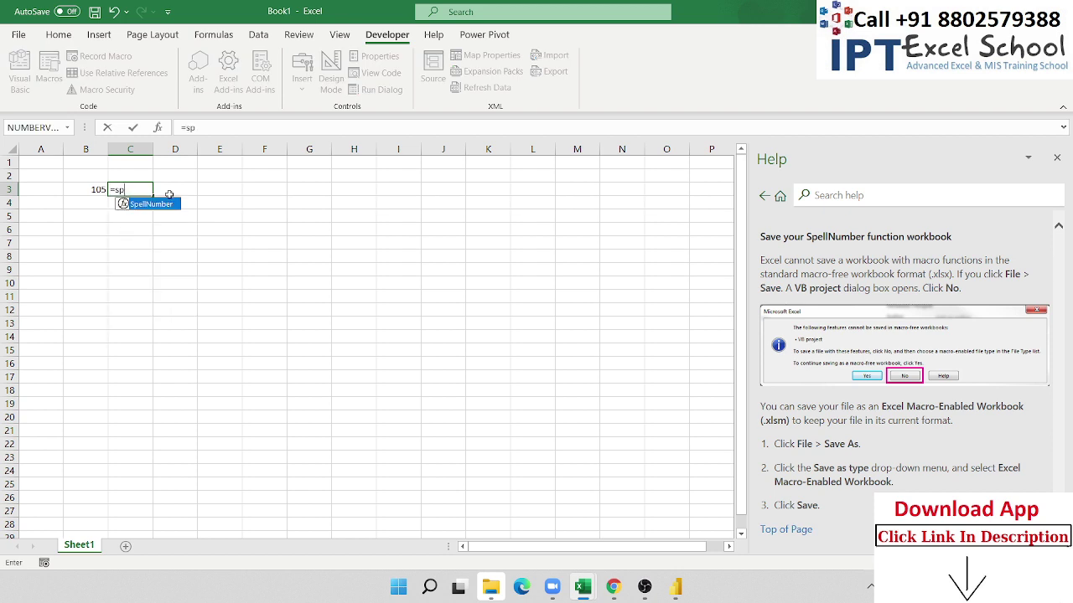
{"action": "key", "text": "Tab"}
{"action": "type", "text": "b3)"}
{"action": "key", "text": "Return"}
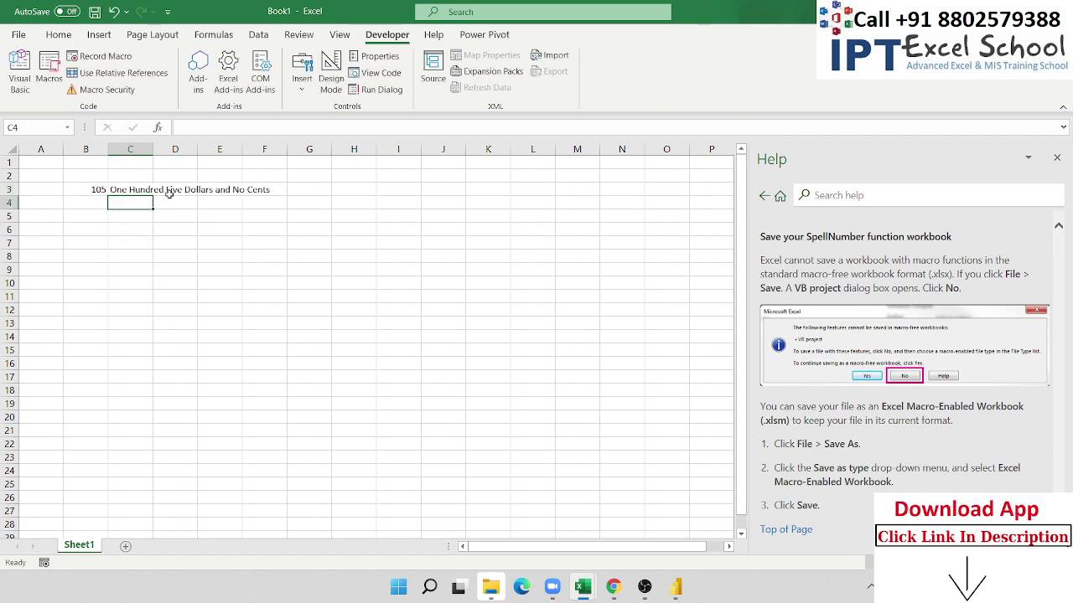
{"action": "key", "text": "Return"}
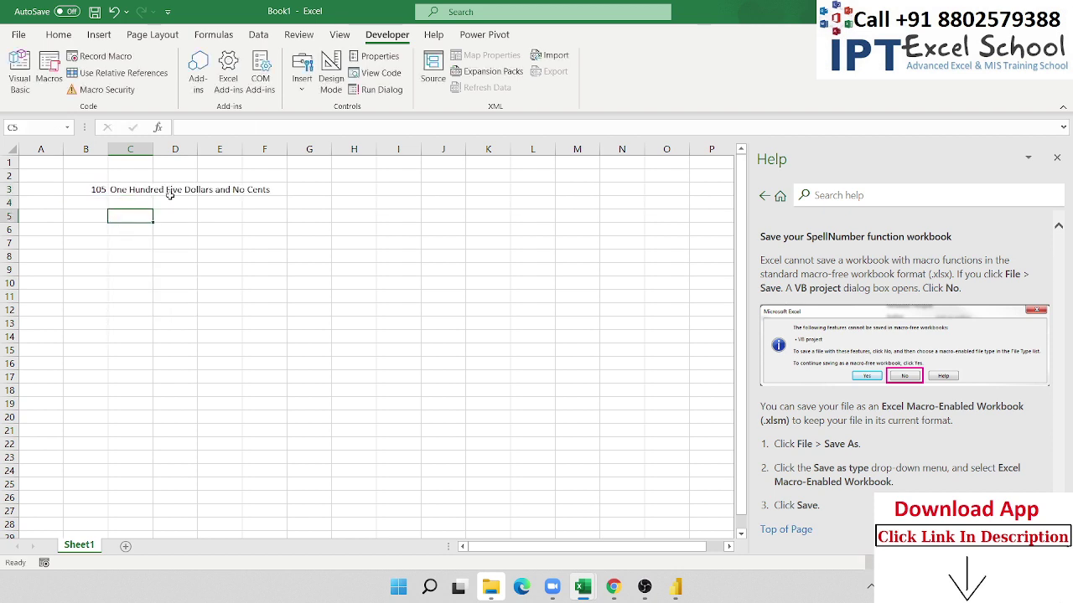
- Check the C3 formula against the 105 in B3, then return to the VBA editor
{"action": "left_click", "coordinate": [132, 192]}
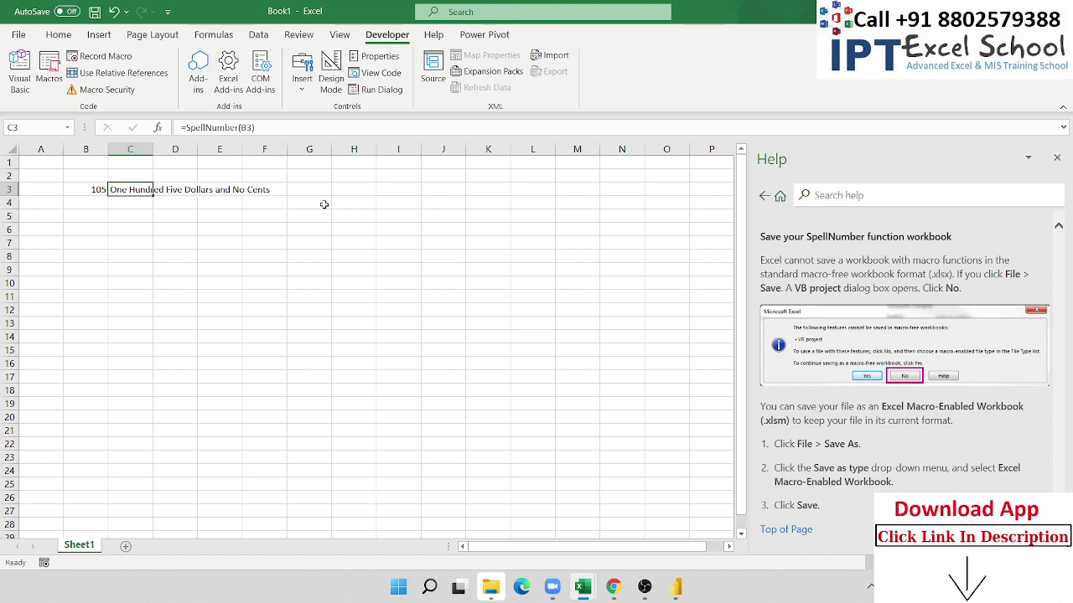
{"action": "key", "text": "Left"}
{"action": "key", "text": "Right"}
{"action": "key", "text": "alt+Tab"}
{"action": "key", "text": "alt+Tab"}
{"action": "key", "text": "alt+Tab"}
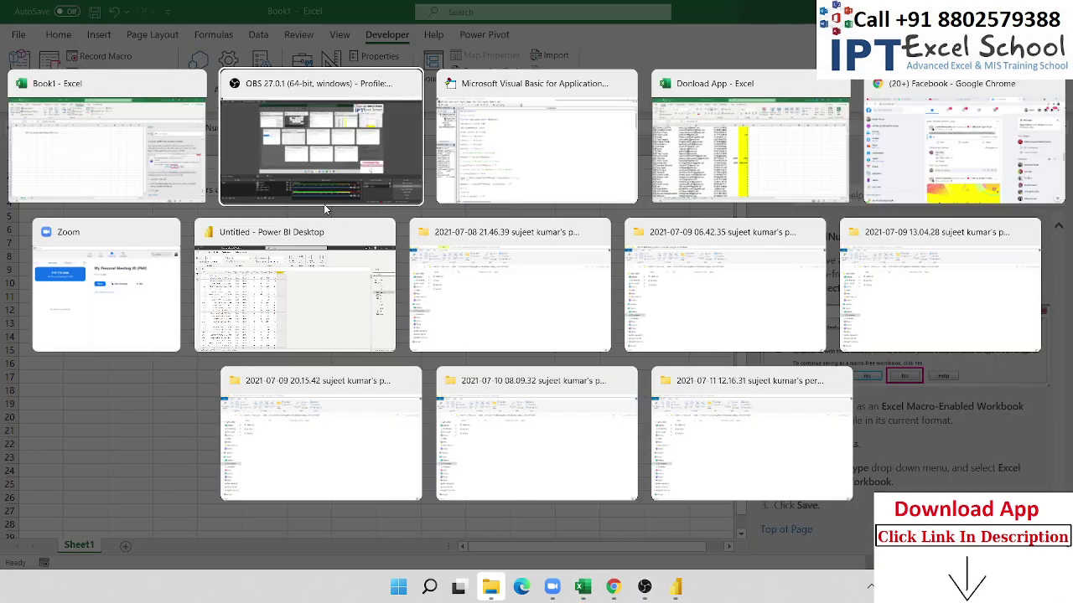
{"action": "key", "text": "alt+Tab"}
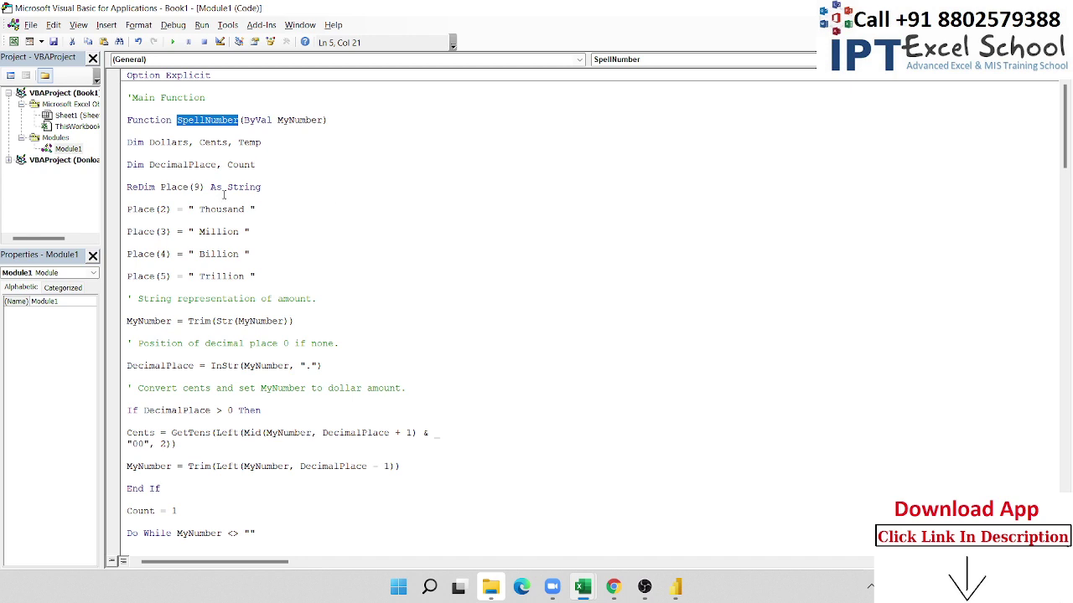
- Delete 'No Dollars' from the zero case of the Select Case Dollars block
{"action": "left_click", "coordinate": [232, 133]}
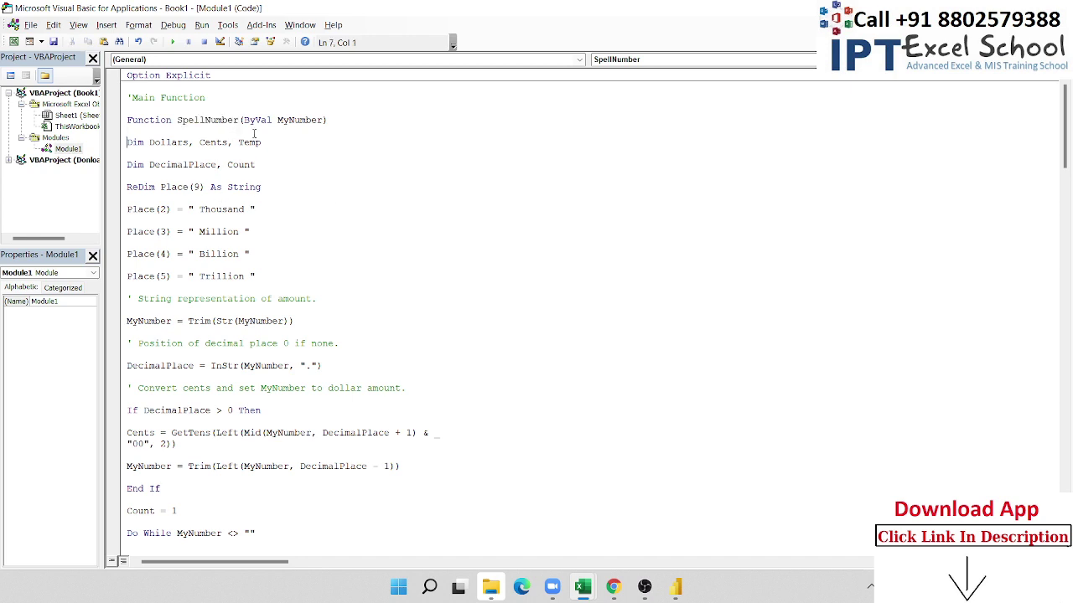
{"action": "key", "text": "Down"}
{"action": "key", "text": "Down"}
{"action": "key", "text": "Down"}
{"action": "key", "text": "Down"}
{"action": "key", "text": "Down"}
{"action": "key", "text": "Down"}
{"action": "key", "text": "Down"}
{"action": "key", "text": "Down"}
{"action": "key", "text": "Down"}
{"action": "key", "text": "Down"}
{"action": "key", "text": "Down"}
{"action": "key", "text": "Down"}
{"action": "key", "text": "Down"}
{"action": "key", "text": "Down"}
{"action": "key", "text": "Down"}
{"action": "key", "text": "Down"}
{"action": "key", "text": "Down"}
{"action": "key", "text": "Down"}
{"action": "key", "text": "Down"}
{"action": "key", "text": "Down"}
{"action": "key", "text": "Down"}
{"action": "key", "text": "Down"}
{"action": "key", "text": "Down"}
{"action": "key", "text": "Down"}
{"action": "key", "text": "Down"}
{"action": "key", "text": "Down"}
{"action": "key", "text": "Down"}
{"action": "key", "text": "Down"}
{"action": "key", "text": "Down"}
{"action": "key", "text": "Down"}
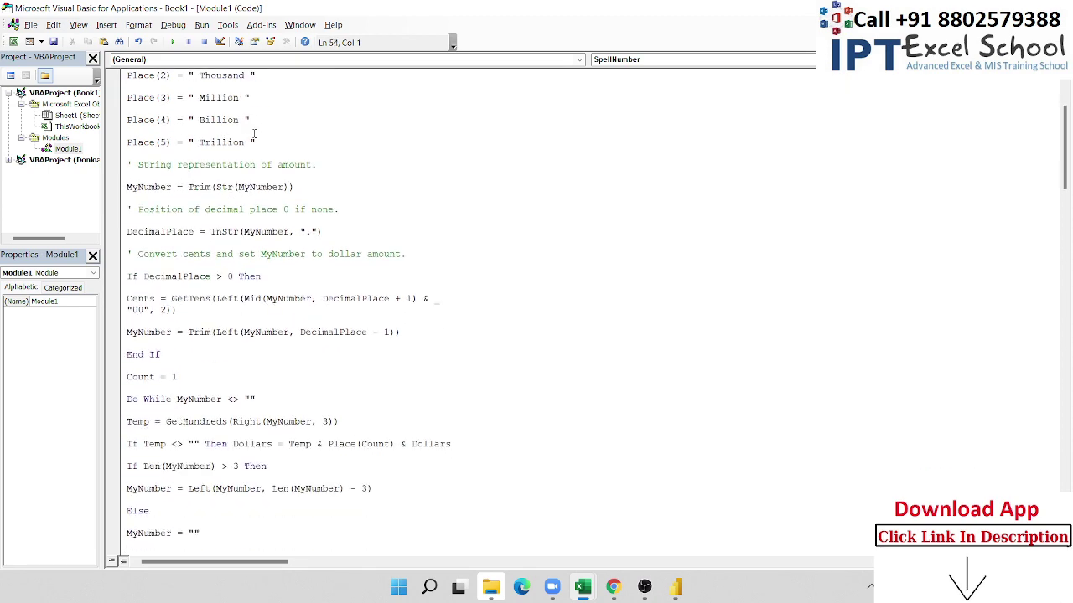
{"action": "key", "text": "Down"}
{"action": "key", "text": "Down"}
{"action": "key", "text": "Down"}
{"action": "key", "text": "Down"}
{"action": "key", "text": "Down"}
{"action": "key", "text": "Down"}
{"action": "key", "text": "Down"}
{"action": "key", "text": "Down"}
{"action": "key", "text": "Down"}
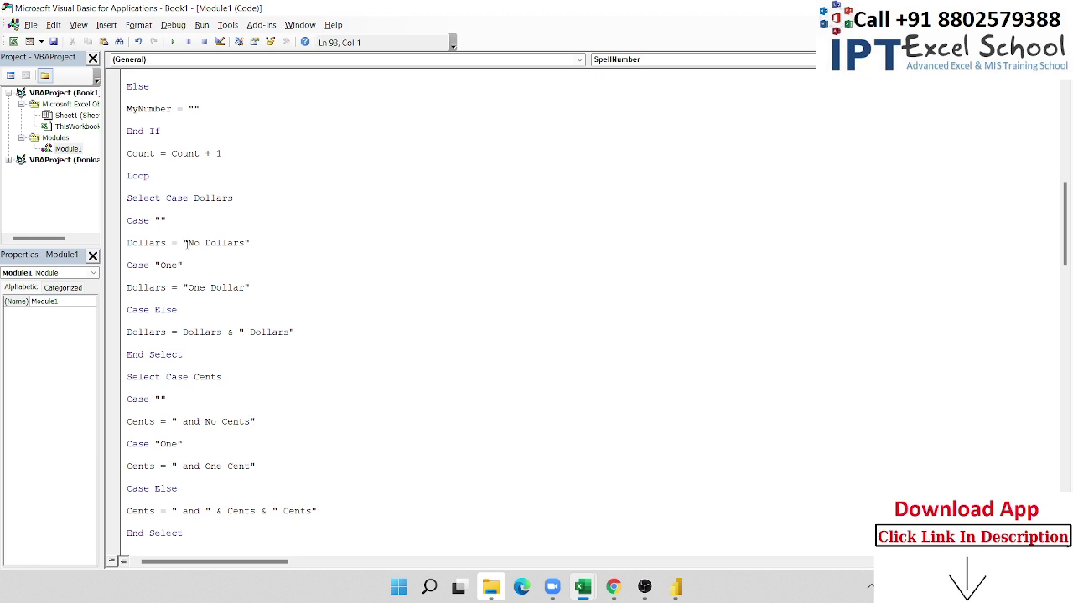
{"action": "left_click_drag", "start_coordinate": [188, 243], "coordinate": [246, 247]}
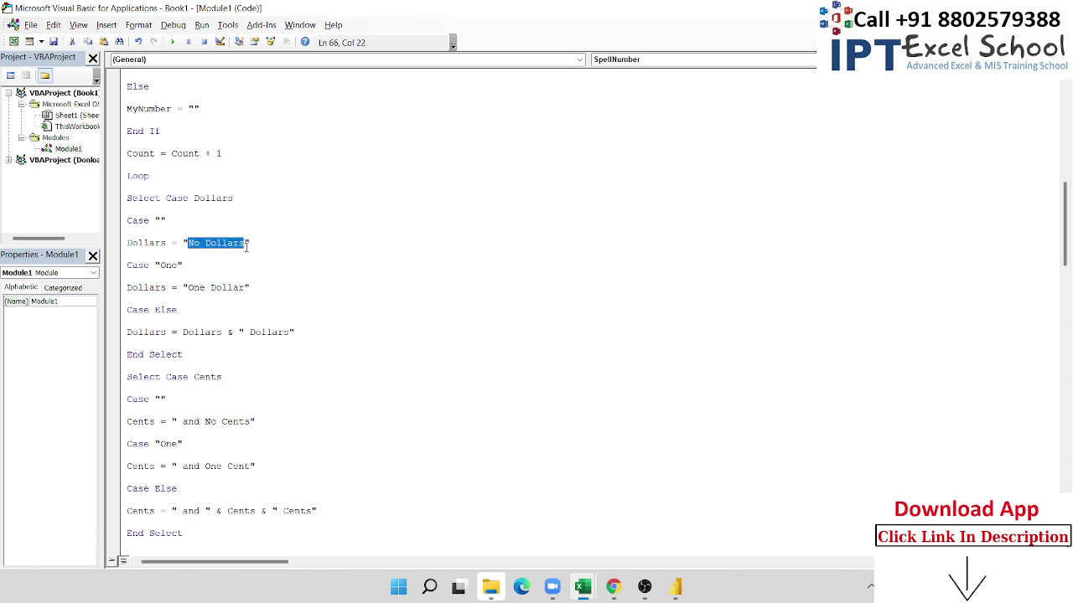
{"action": "key", "text": "Delete"}
{"action": "left_click", "coordinate": [250, 249]}
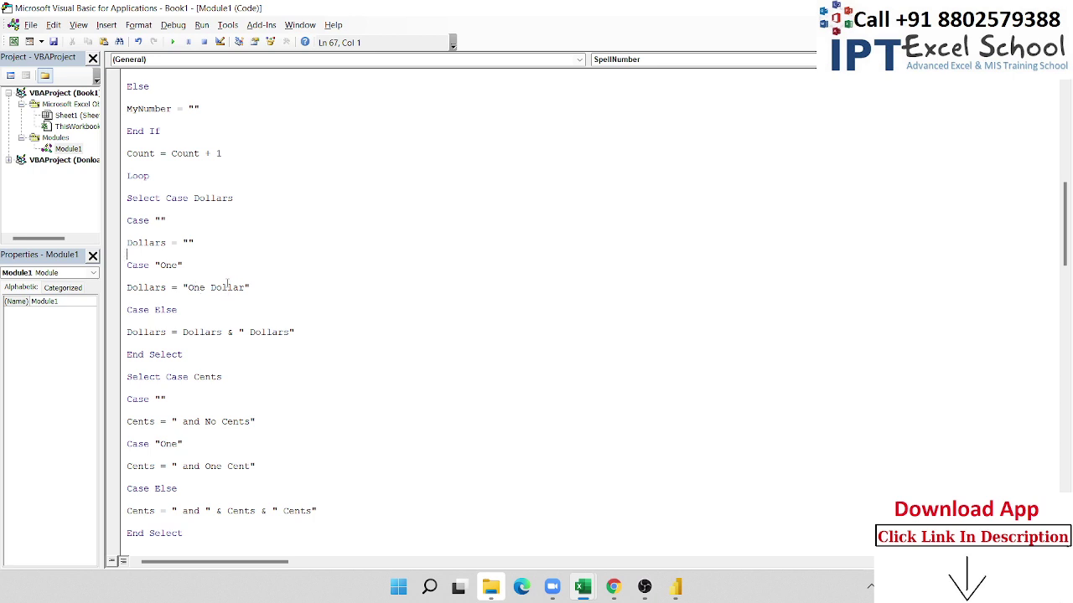
- Change 'One Dollar' to 'One Rupees' and ' Dollars' to ' Rupees'
{"action": "left_click", "coordinate": [227, 294]}
{"action": "double_click", "coordinate": [228, 289]}
{"action": "type", "text": "Rup"}
{"action": "type", "text": "ess"}
{"action": "key", "text": "BackSpace"}
{"action": "key", "text": "BackSpace"}
{"action": "type", "text": "es"}
{"action": "left_click", "coordinate": [218, 346]}
{"action": "left_click_drag", "start_coordinate": [183, 287], "coordinate": [253, 290]}
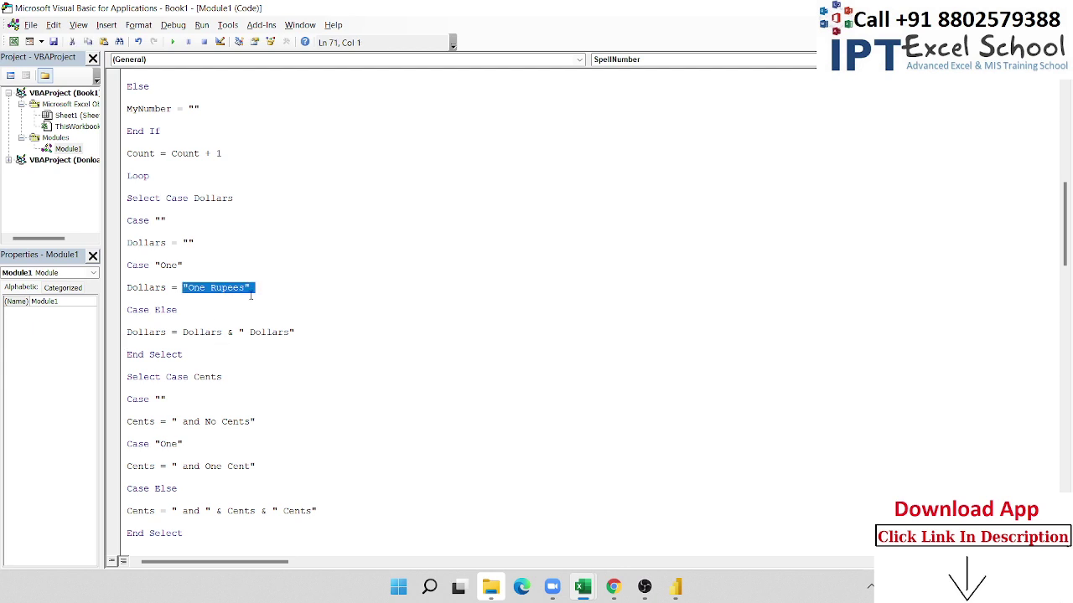
{"action": "double_click", "coordinate": [223, 199]}
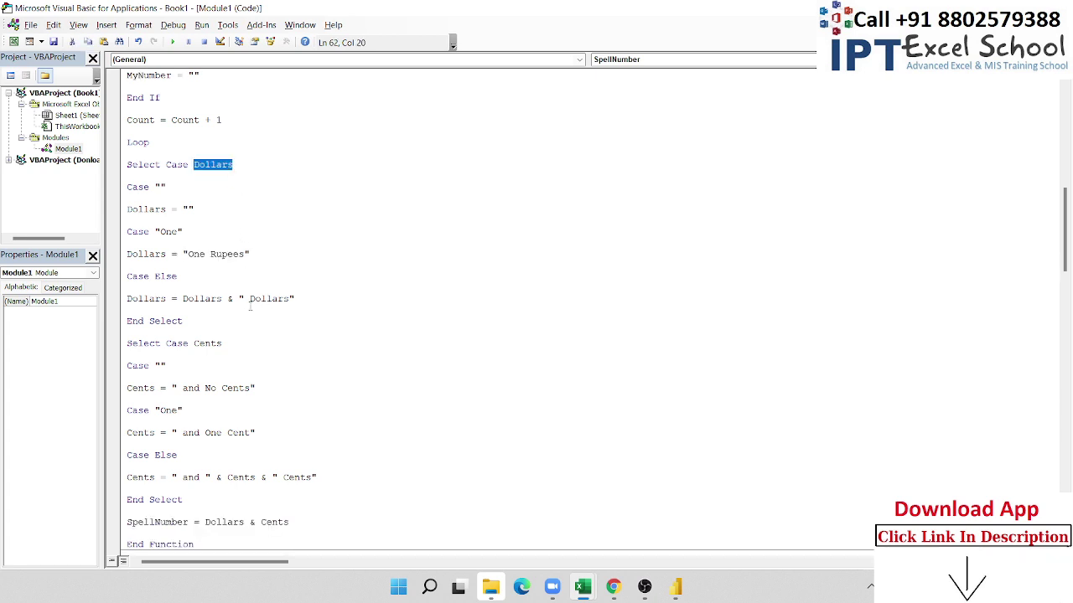
{"action": "double_click", "coordinate": [278, 299]}
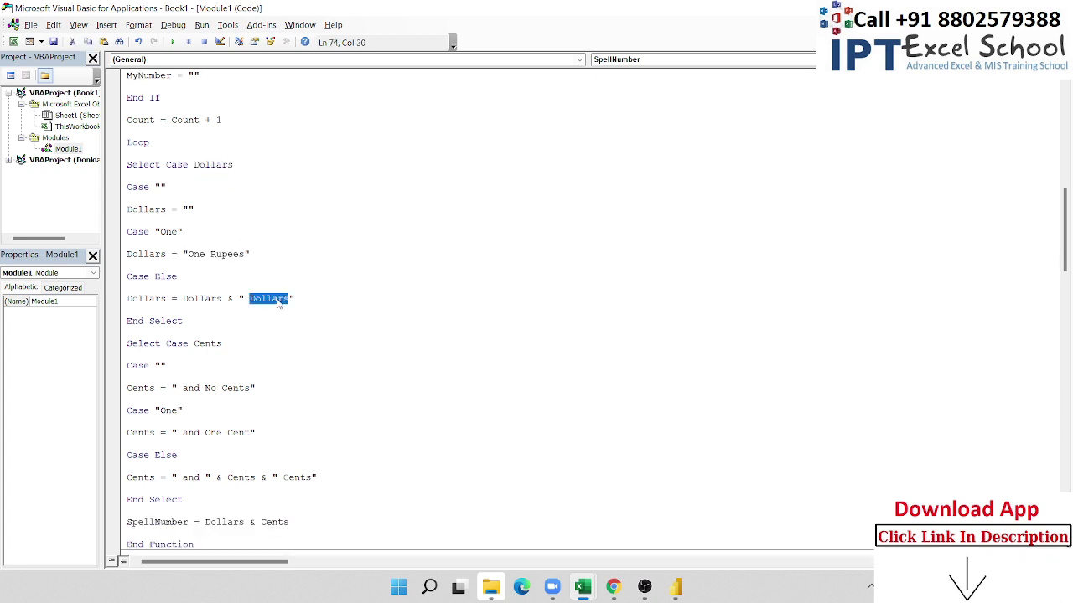
{"action": "type", "text": "Ru"}
{"action": "type", "text": "pees"}
- Remove ' and No Cents' from the zero case of the Cents block
{"action": "left_click", "coordinate": [208, 375]}
{"action": "scroll", "coordinate": [208, 355], "scroll_direction": "down", "scroll_amount": 1}
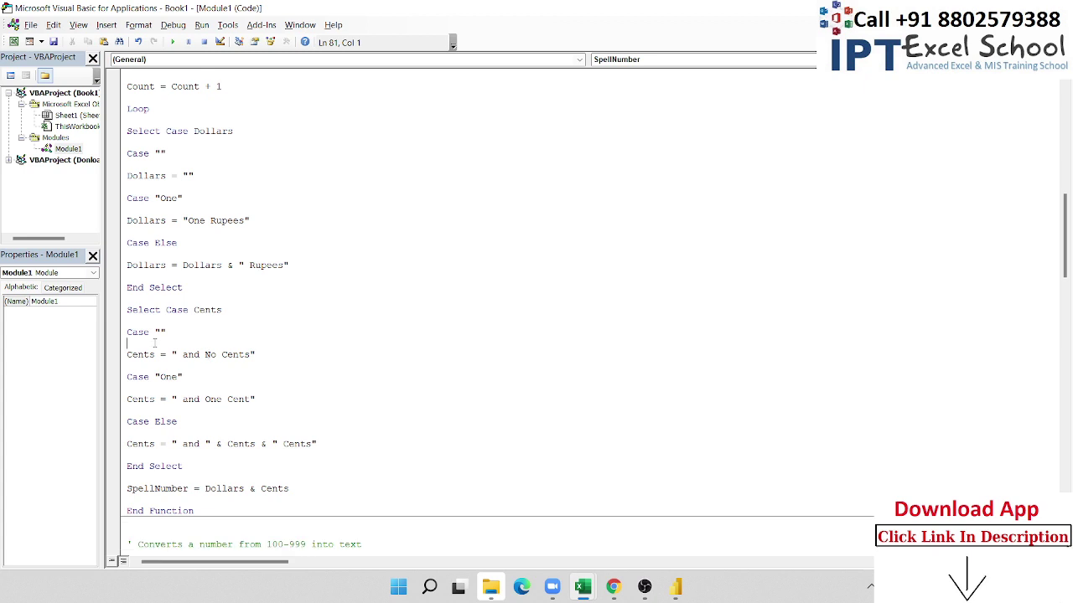
{"action": "left_click_drag", "start_coordinate": [182, 354], "coordinate": [250, 356]}
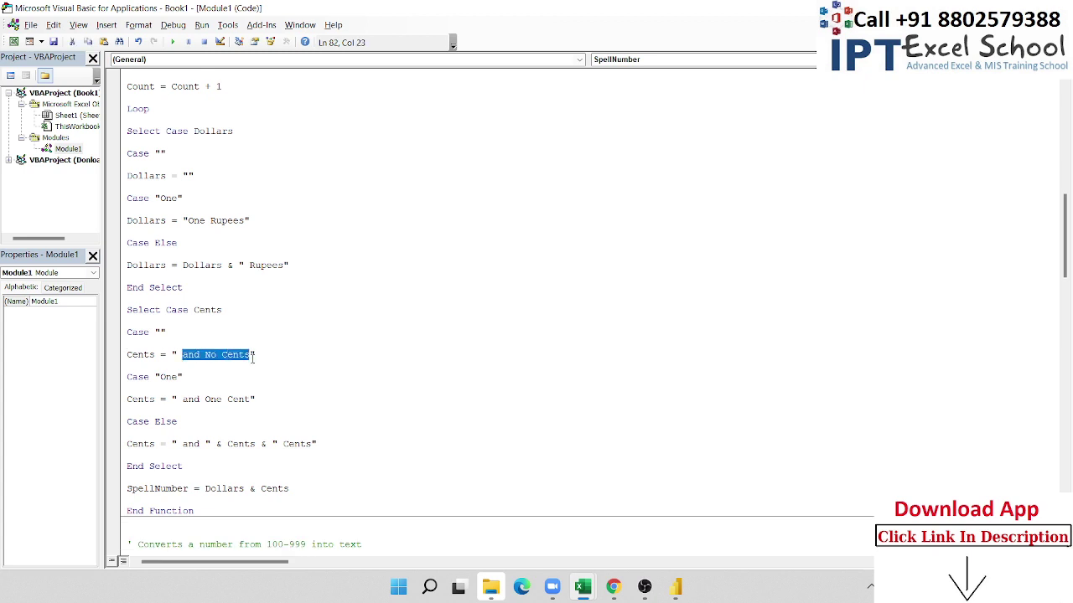
{"action": "key", "text": "BackSpace"}
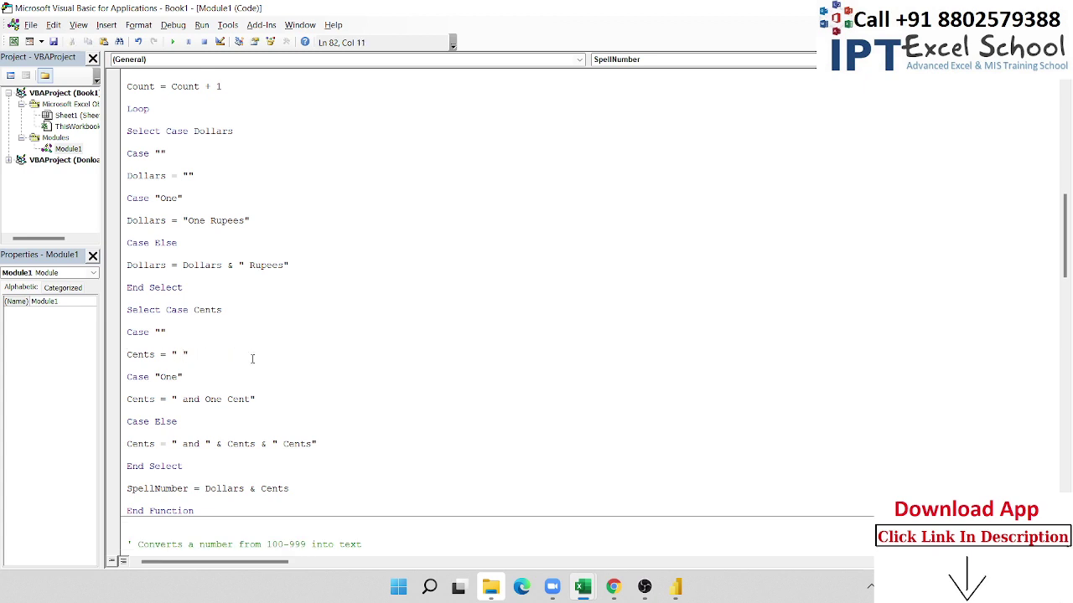
{"action": "key", "text": "BackSpace"}
- Change 'One Cent' to 'One Paise' and ' Cents' to ' Paise'
{"action": "double_click", "coordinate": [235, 400]}
{"action": "type", "text": "Pai"}
{"action": "type", "text": "se"}
{"action": "left_click", "coordinate": [260, 467]}
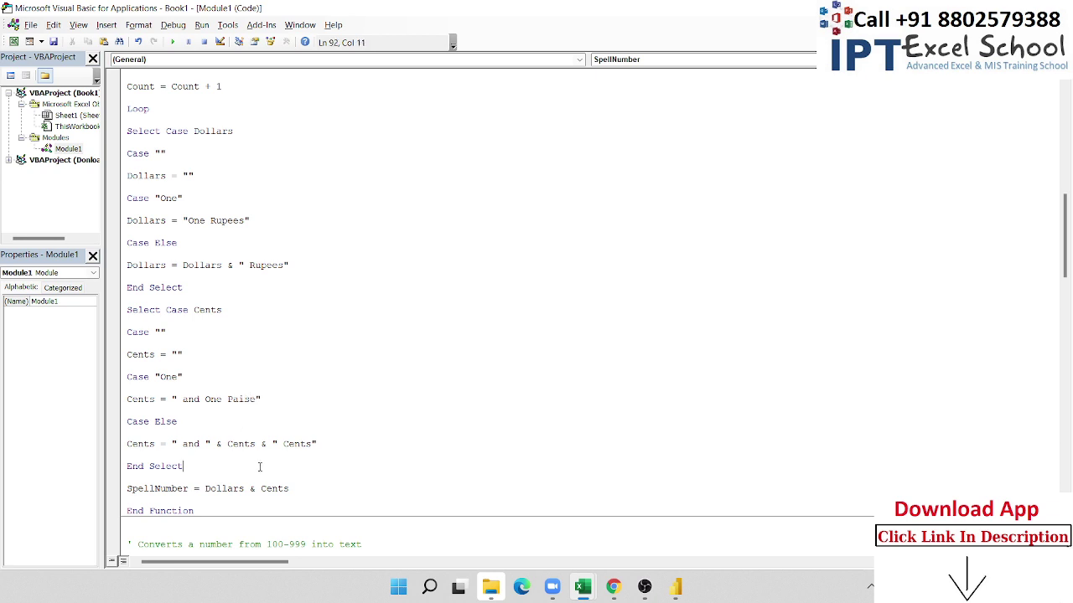
{"action": "double_click", "coordinate": [297, 444]}
{"action": "type", "text": "Pai"}
{"action": "type", "text": "se"}
- Scroll through the GetTens Case list, then return to Excel with Alt+F11
{"action": "left_click", "coordinate": [289, 489]}
{"action": "scroll", "coordinate": [289, 489], "scroll_direction": "down", "scroll_amount": 1}
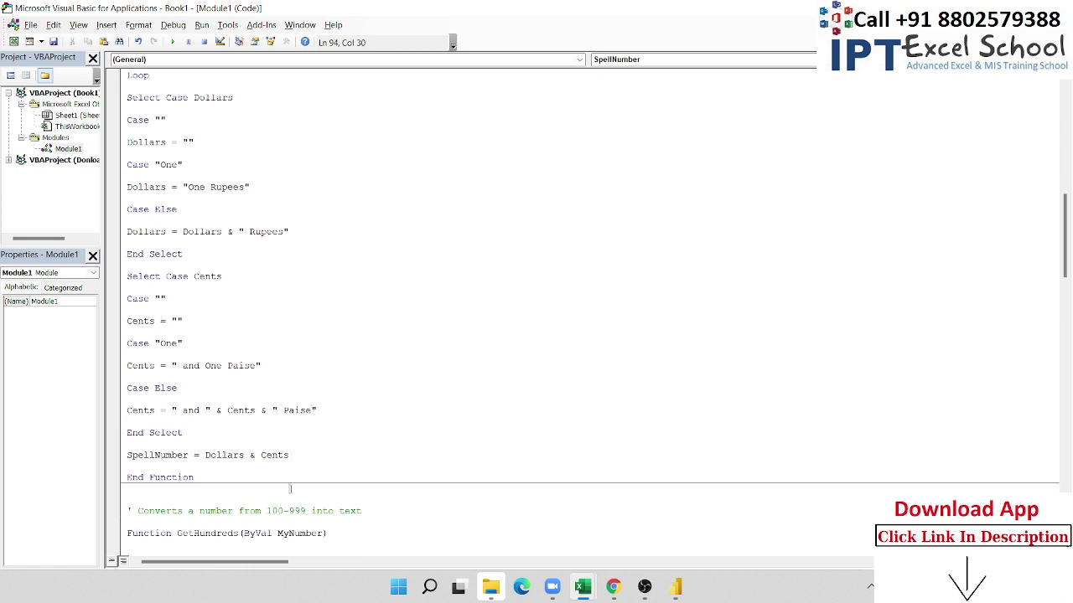
{"action": "scroll", "coordinate": [289, 489], "scroll_direction": "down", "scroll_amount": 5}
{"action": "scroll", "coordinate": [290, 488], "scroll_direction": "down", "scroll_amount": 1}
{"action": "scroll", "coordinate": [291, 488], "scroll_direction": "down", "scroll_amount": 5}
{"action": "scroll", "coordinate": [291, 489], "scroll_direction": "down", "scroll_amount": 4}
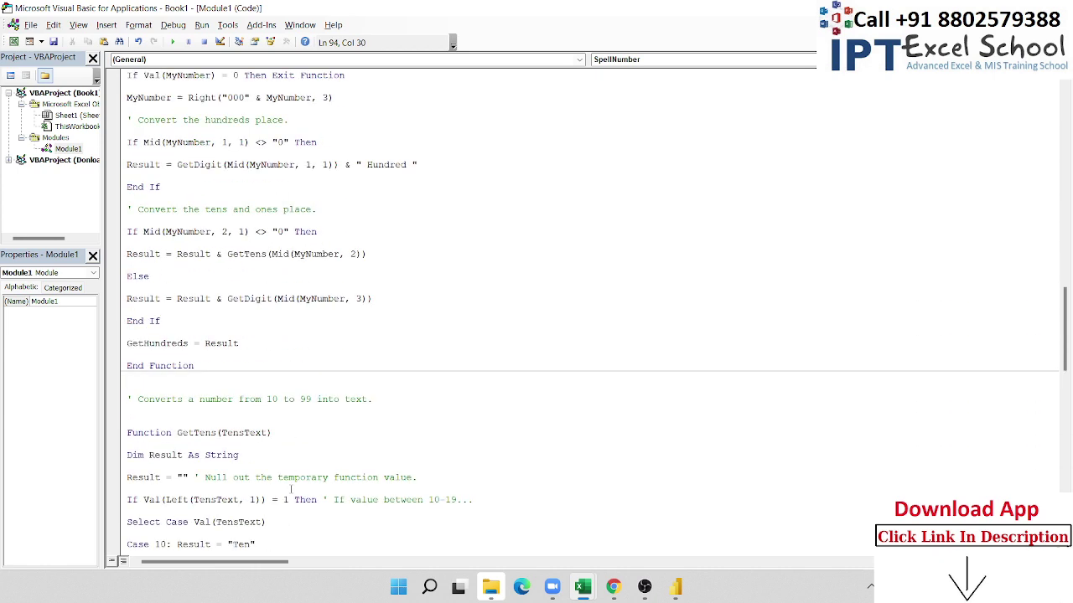
{"action": "scroll", "coordinate": [291, 488], "scroll_direction": "down", "scroll_amount": 6}
{"action": "scroll", "coordinate": [291, 489], "scroll_direction": "down", "scroll_amount": 2}
{"action": "scroll", "coordinate": [291, 488], "scroll_direction": "down", "scroll_amount": 2}
{"action": "scroll", "coordinate": [291, 488], "scroll_direction": "down", "scroll_amount": 4}
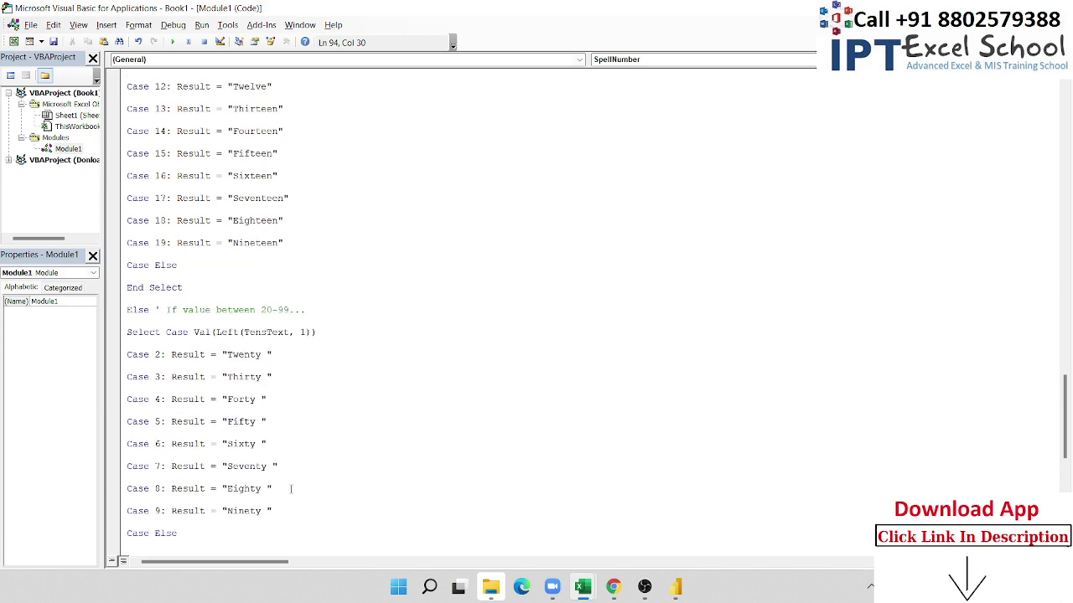
{"action": "key", "text": "alt+F11"}
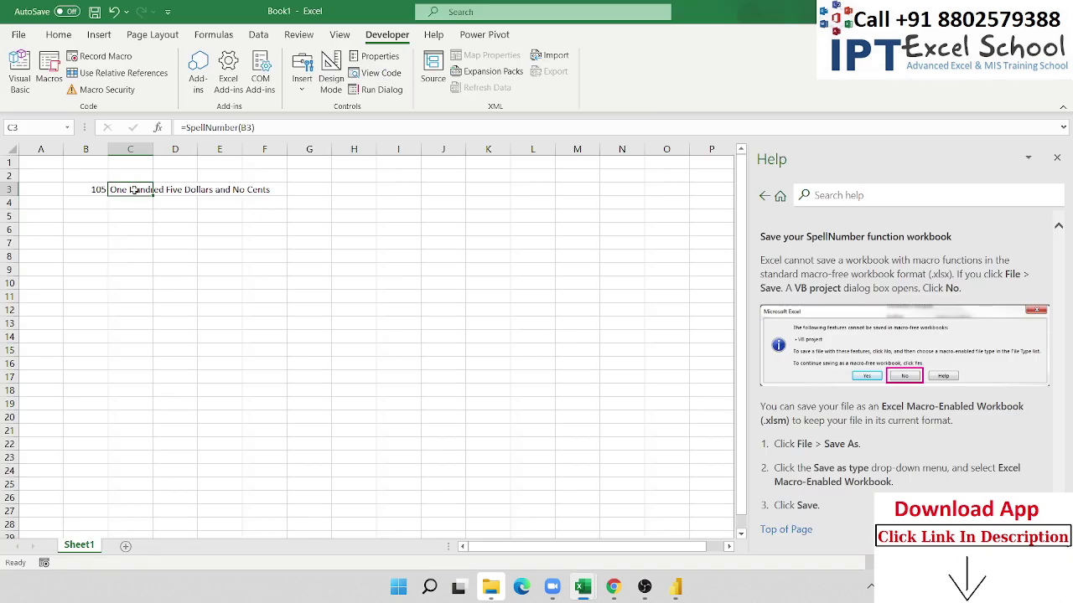
- Re-enter the C3 SpellNumber formula so it shows the Rupees wording
{"action": "double_click", "coordinate": [134, 189]}
{"action": "key", "text": "Return"}
{"action": "left_click", "coordinate": [135, 191]}
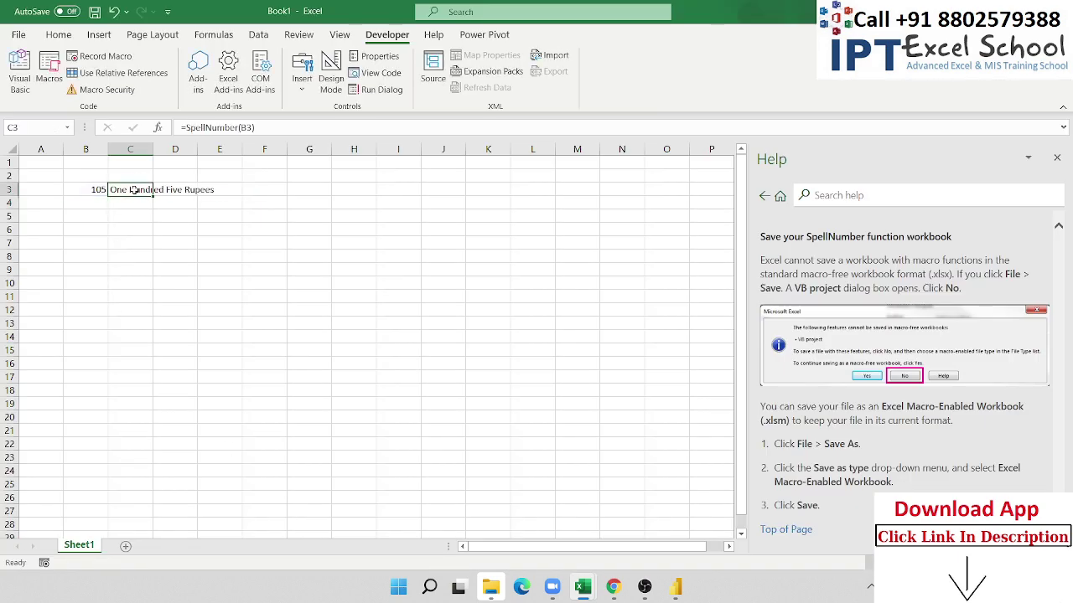
{"action": "key", "text": "Left"}
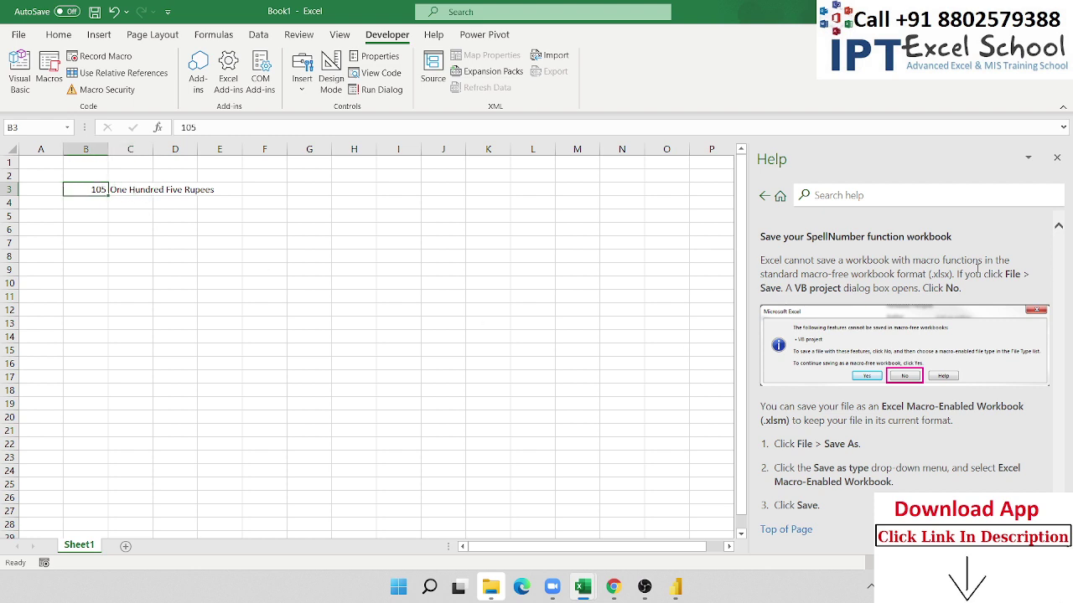
- Test the formula by entering 1250 and then 1050.30 in B3
{"action": "scroll", "coordinate": [977, 269], "scroll_direction": "up", "scroll_amount": 3}
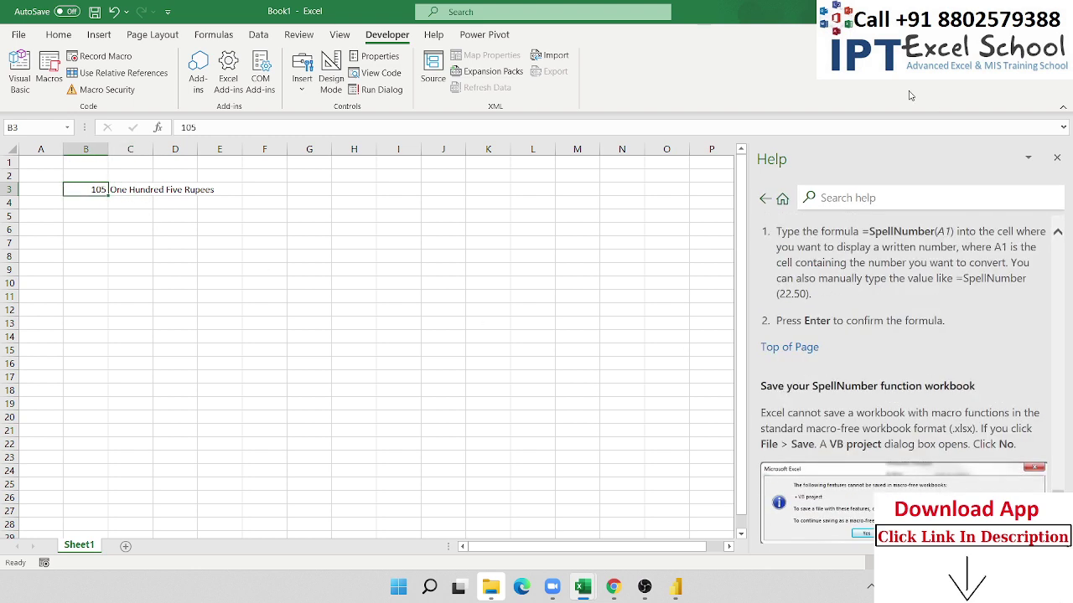
{"action": "scroll", "coordinate": [222, 352], "scroll_direction": "up", "scroll_amount": 3}
{"action": "scroll", "coordinate": [229, 296], "scroll_direction": "up", "scroll_amount": 1}
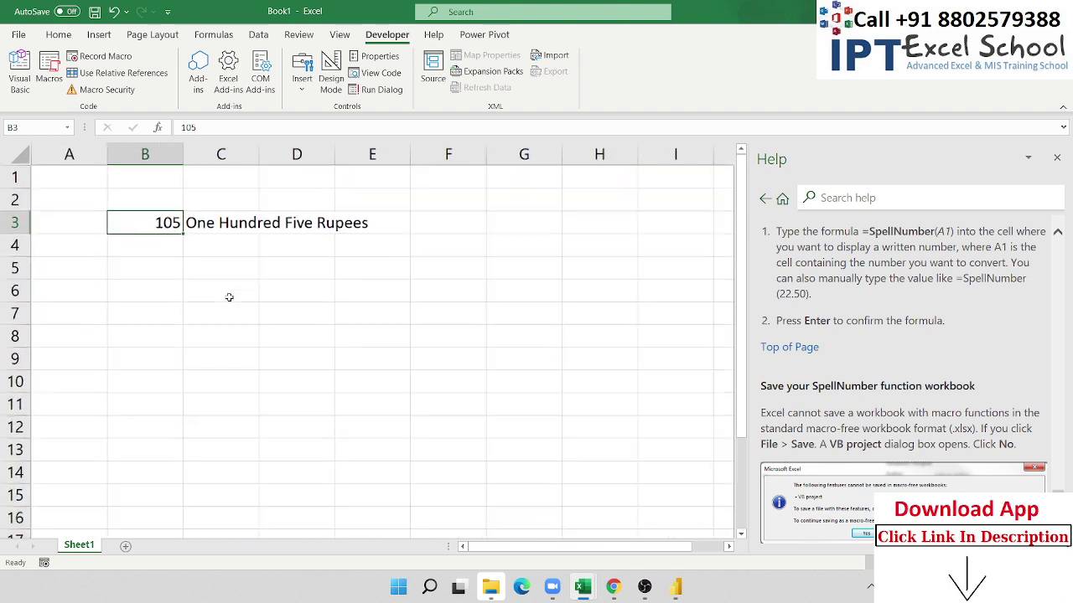
{"action": "scroll", "coordinate": [228, 297], "scroll_direction": "up", "scroll_amount": 1}
{"action": "type", "text": "125"}
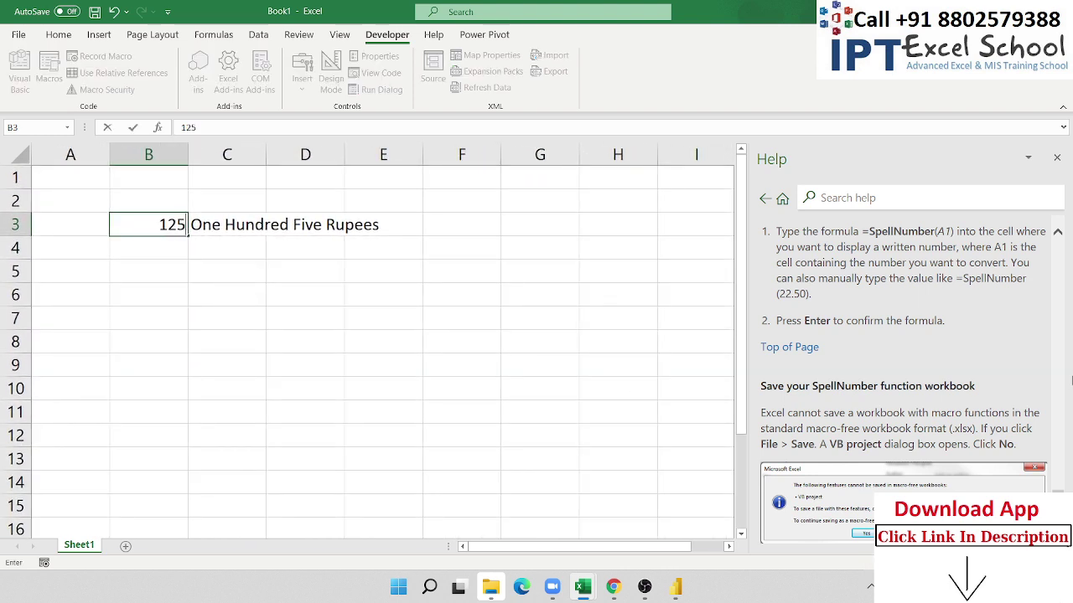
{"action": "type", "text": "0"}
{"action": "key", "text": "Return"}
{"action": "key", "text": "Up"}
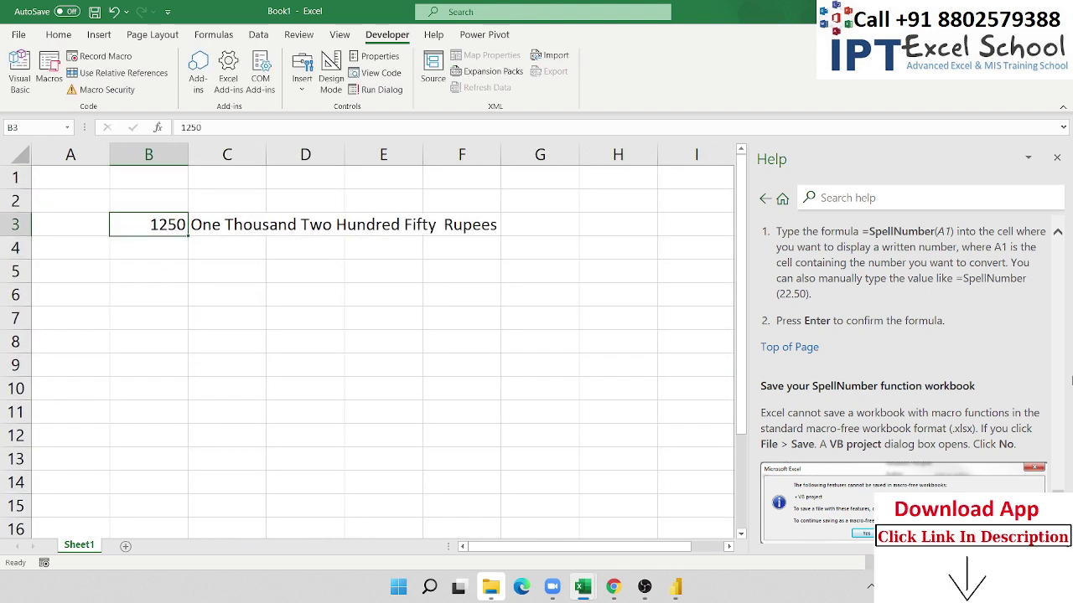
{"action": "type", "text": "1"}
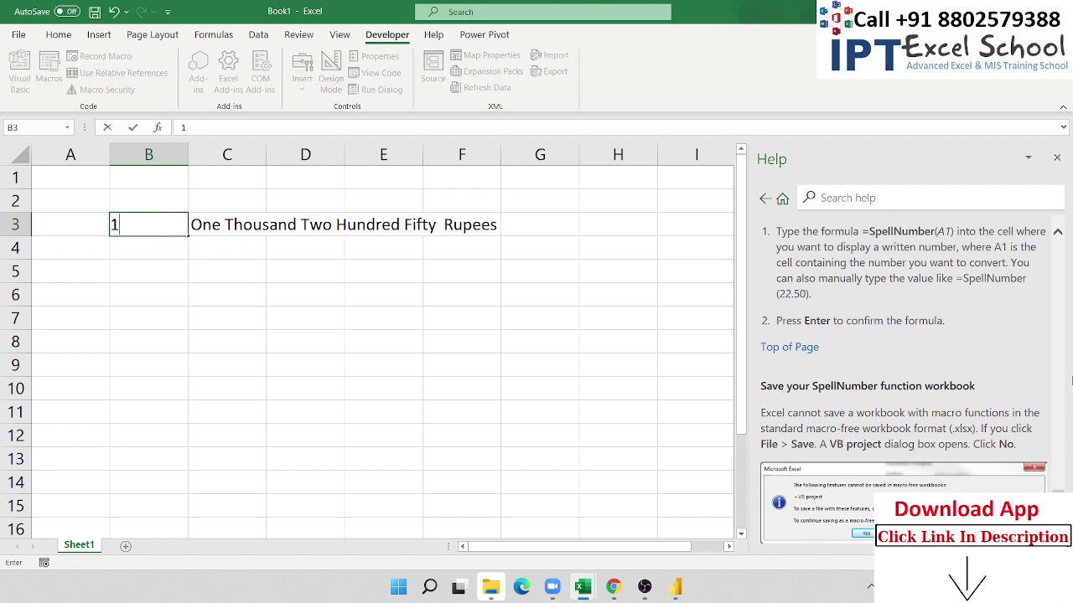
{"action": "type", "text": "050.30"}
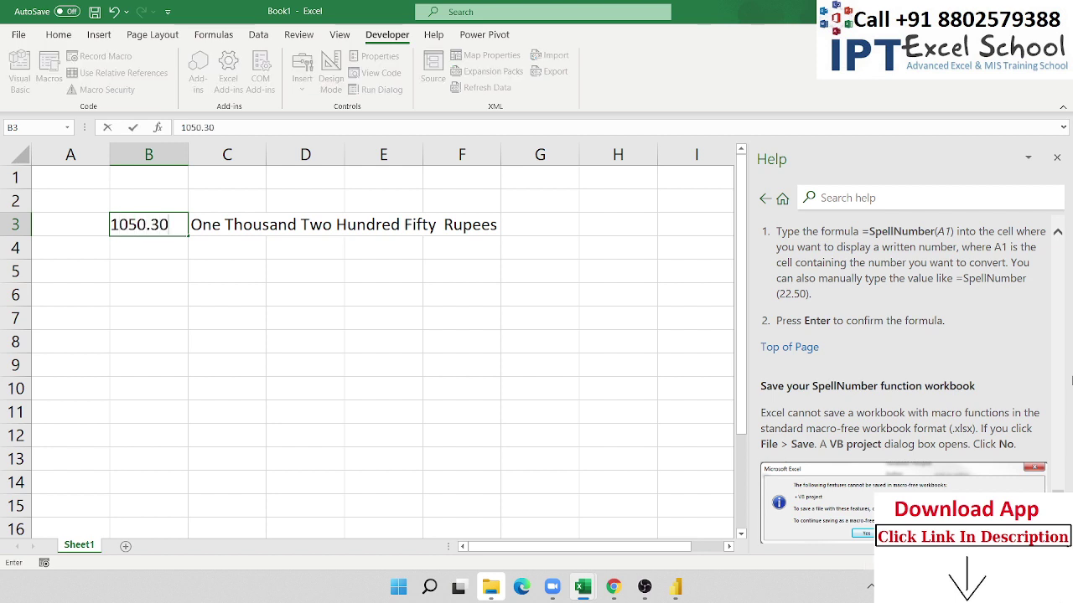
{"action": "key", "text": "Return"}
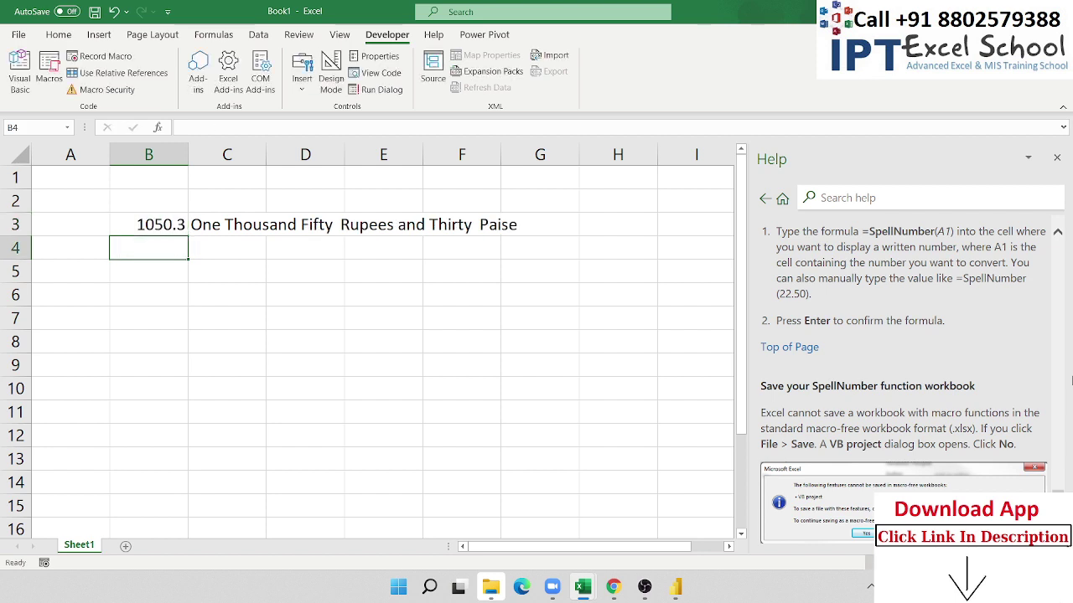
- Change B3 to 1050.35 so C3 reads 'One Thousand Fifty Rupees and Thirty Five Paise'
{"action": "key", "text": "Up"}
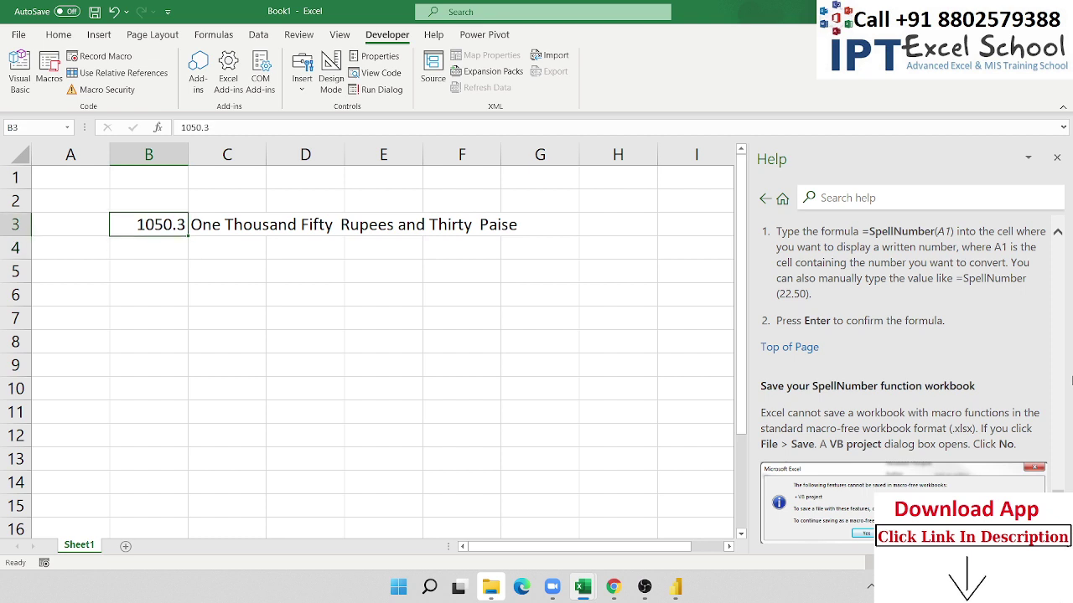
{"action": "left_click", "coordinate": [216, 128]}
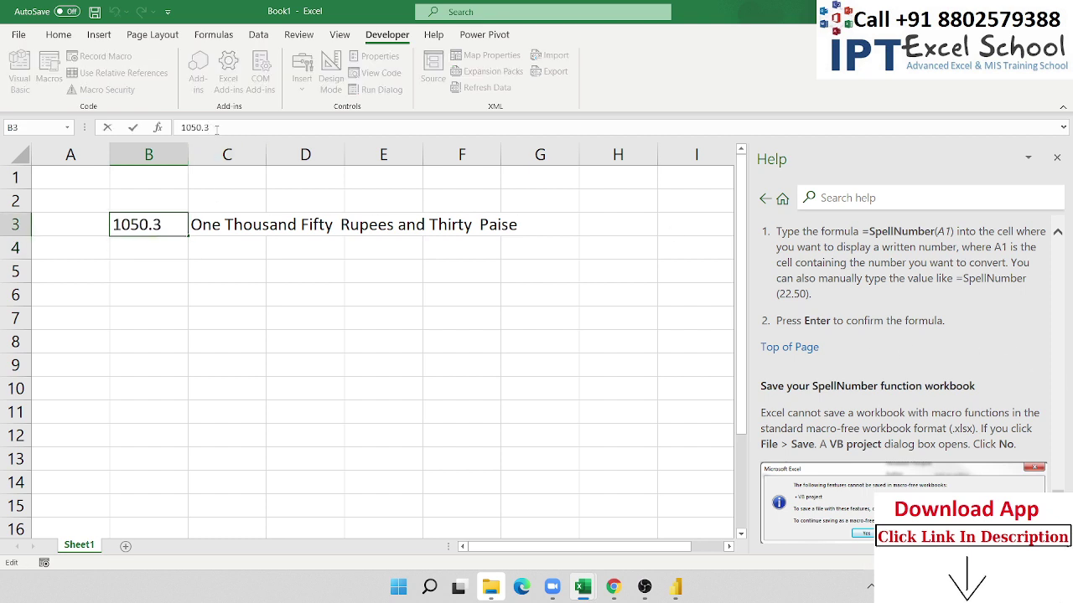
{"action": "type", "text": "5"}
{"action": "key", "text": "Return"}
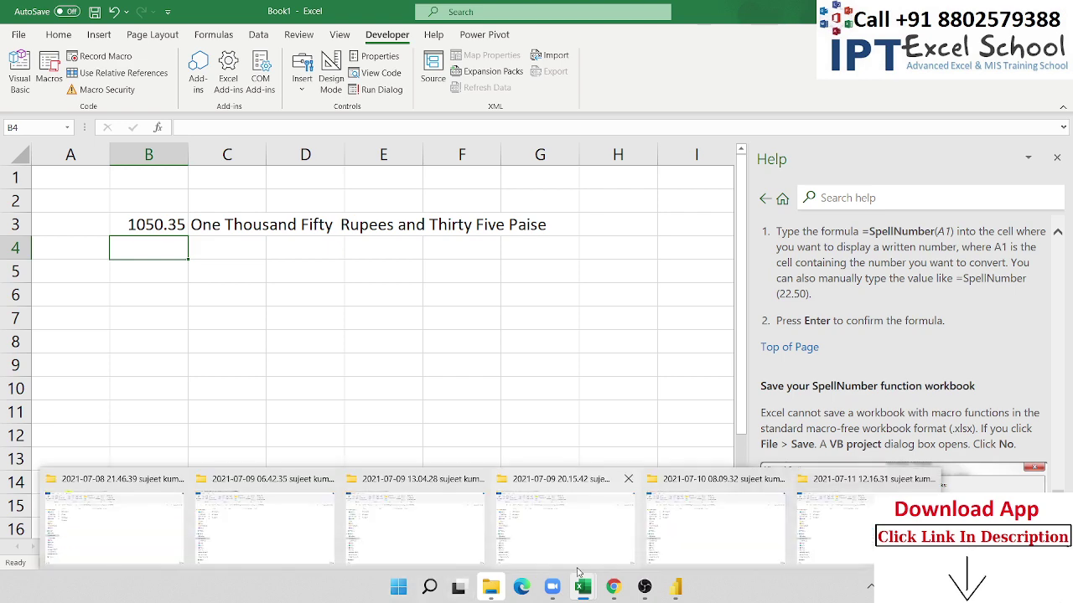
- Open Google Translate in Chrome from the google.com apps grid
{"action": "left_click", "coordinate": [613, 587]}
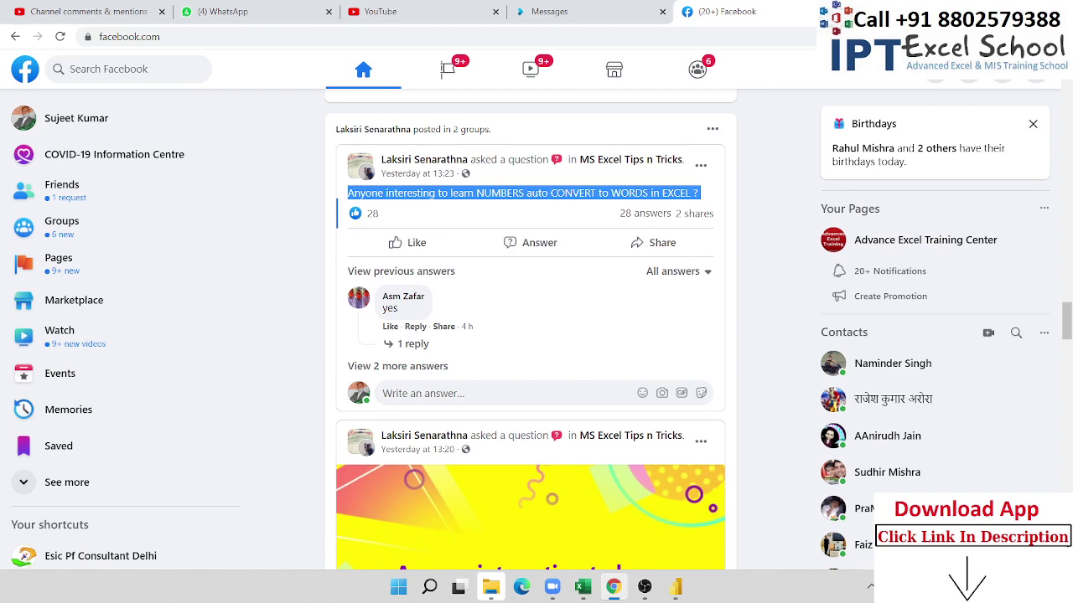
{"action": "key", "text": "ctrl+l"}
{"action": "type", "text": "google"}
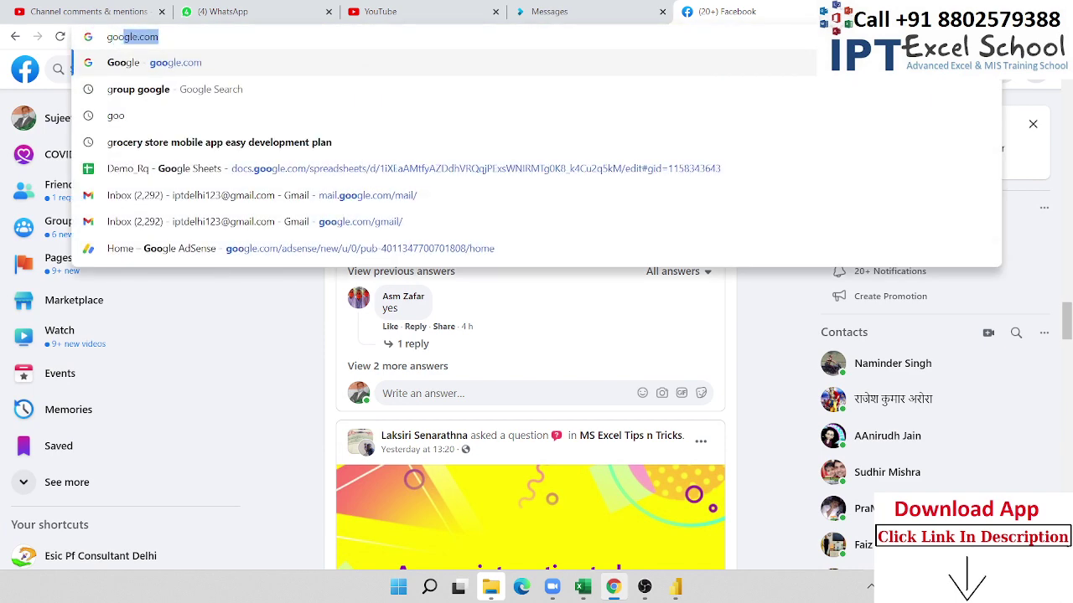
{"action": "key", "text": "Return"}
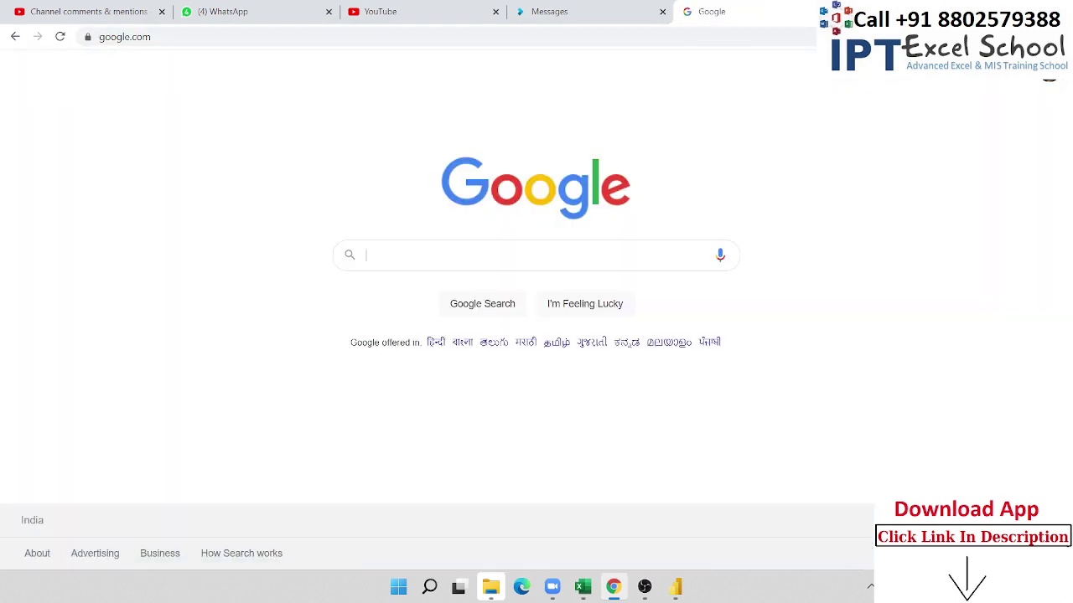
{"action": "left_click", "coordinate": [1015, 80]}
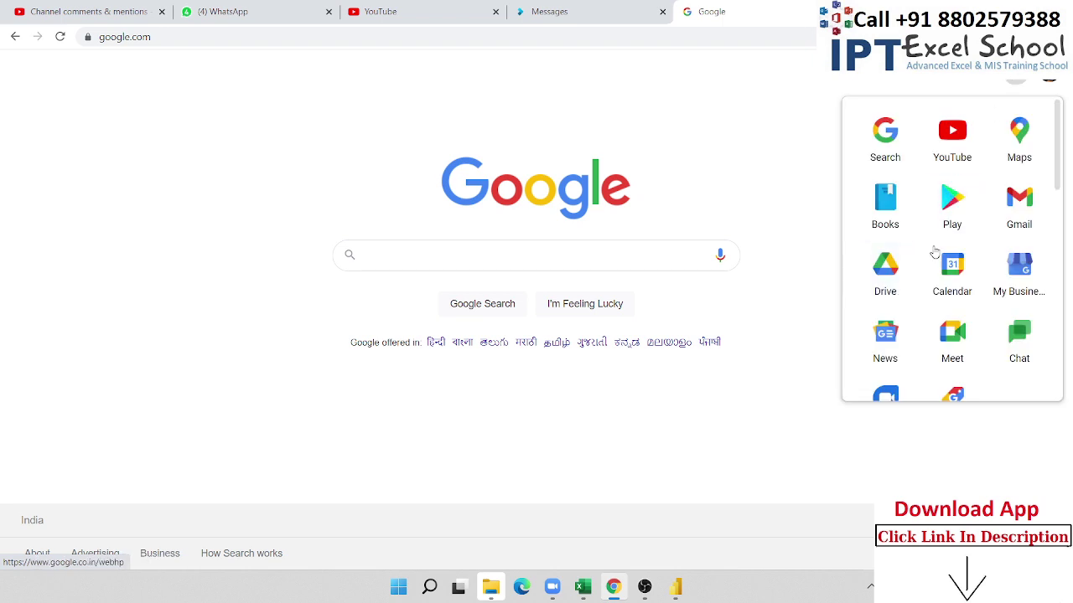
{"action": "scroll", "coordinate": [951, 251], "scroll_direction": "down", "scroll_amount": 3}
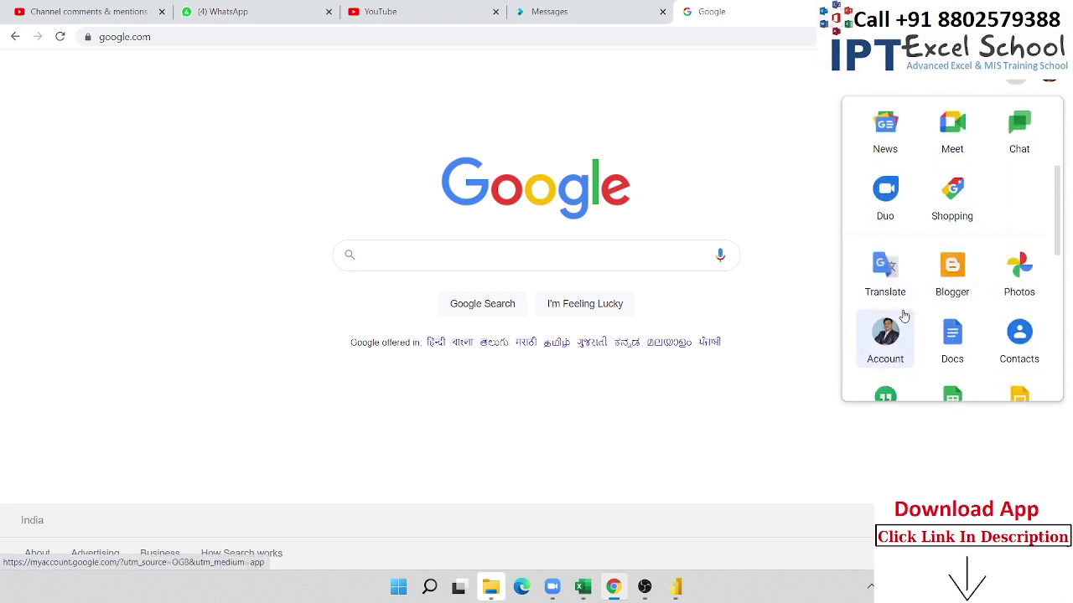
{"action": "left_click", "coordinate": [893, 280]}
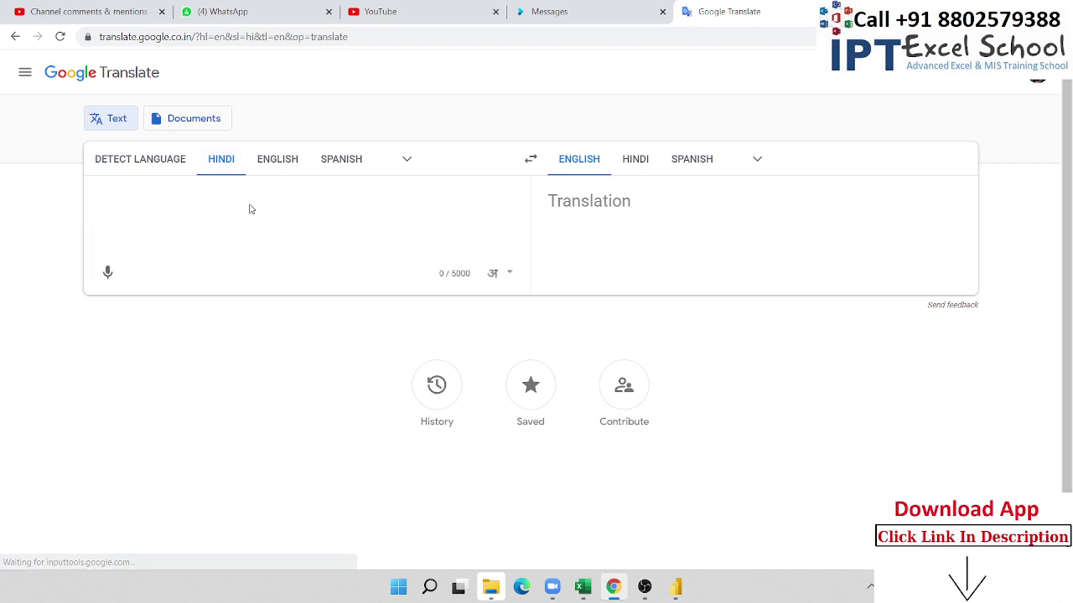
- Translate 'one' from English into Hindi, select the result एक, and return to Excel
{"action": "type", "text": "ओने"}
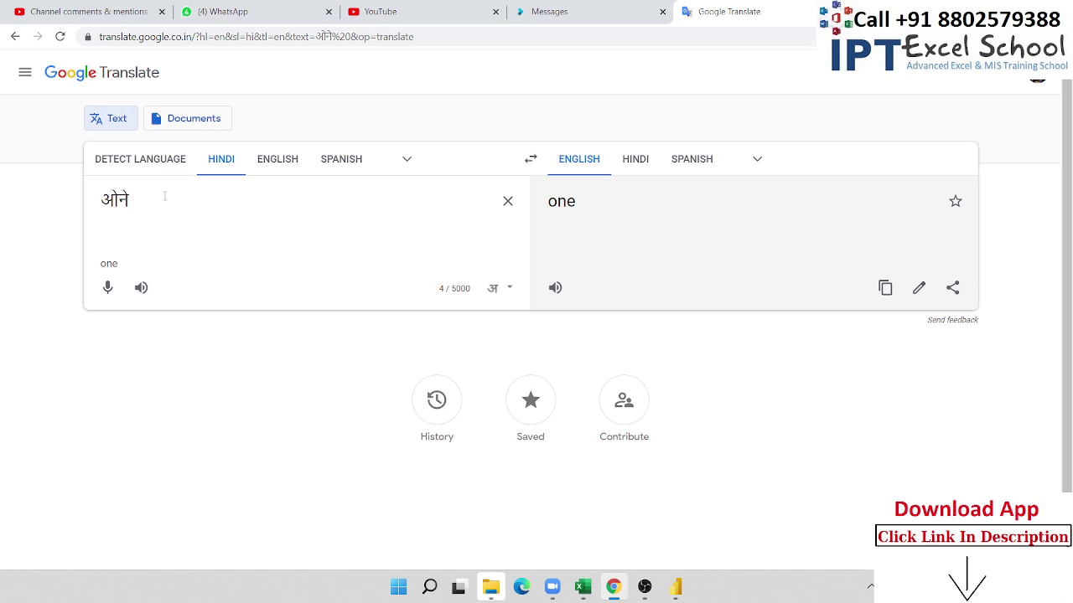
{"action": "key", "text": "shift+Left"}
{"action": "left_click", "coordinate": [278, 160]}
{"action": "left_click_drag", "start_coordinate": [144, 198], "coordinate": [82, 204]}
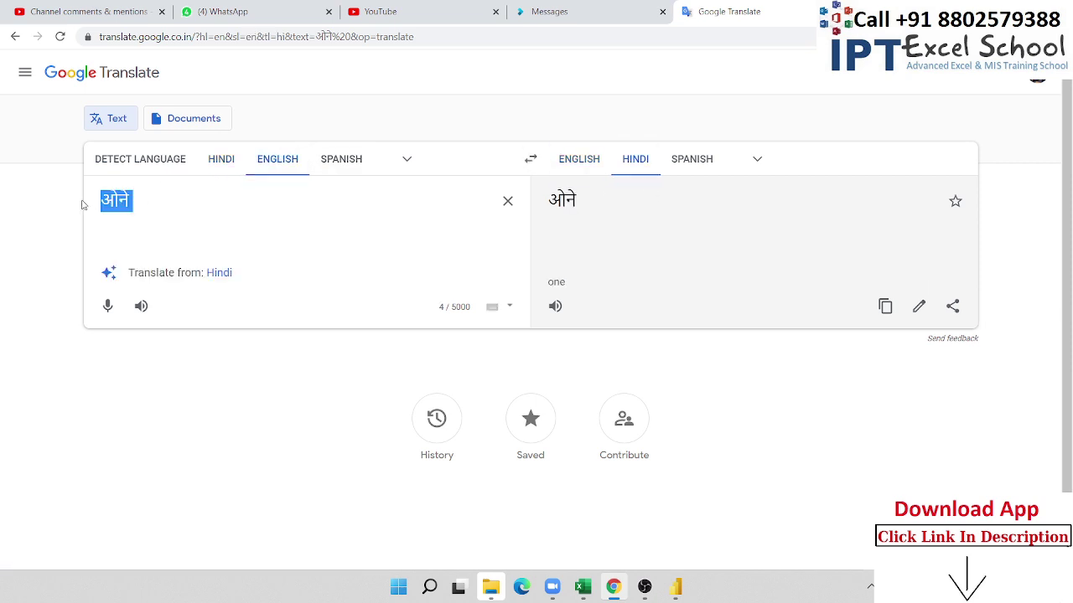
{"action": "type", "text": "one"}
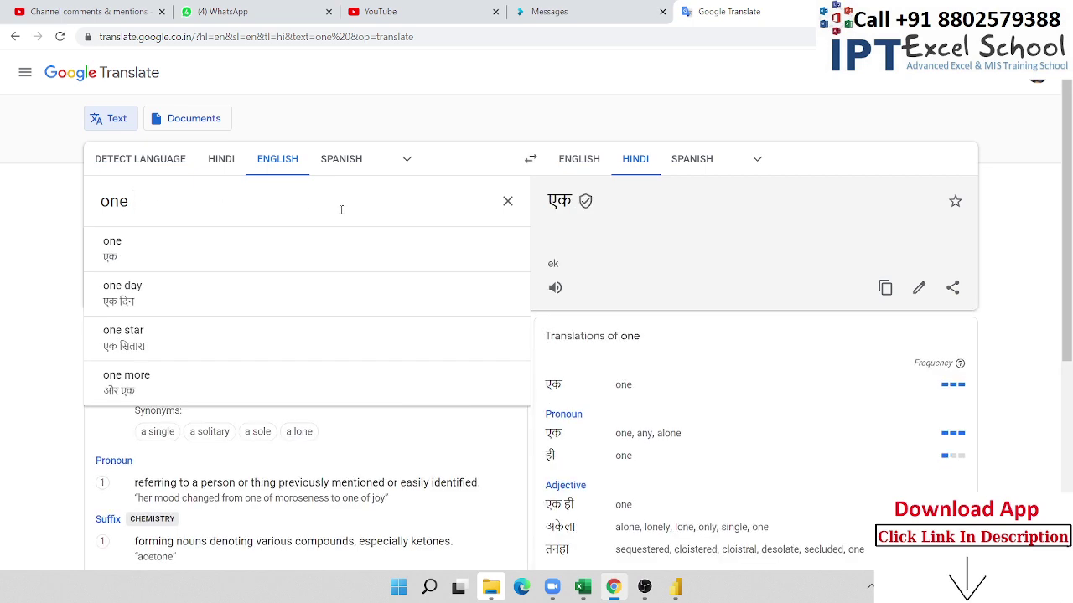
{"action": "double_click", "coordinate": [561, 204]}
{"action": "key", "text": "ctrl+c"}
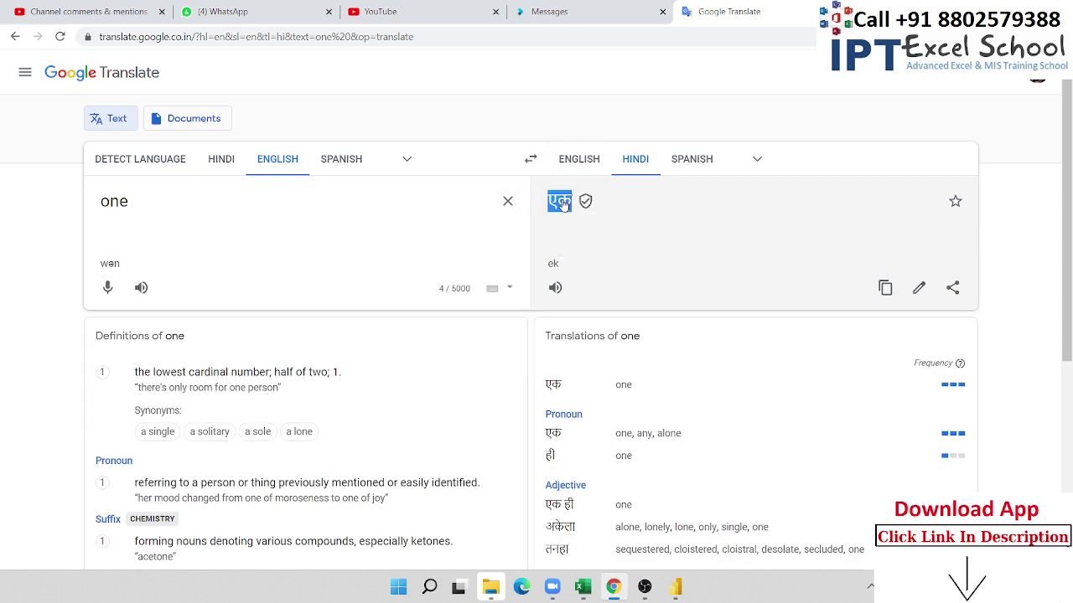
{"action": "key", "text": "alt+Tab"}
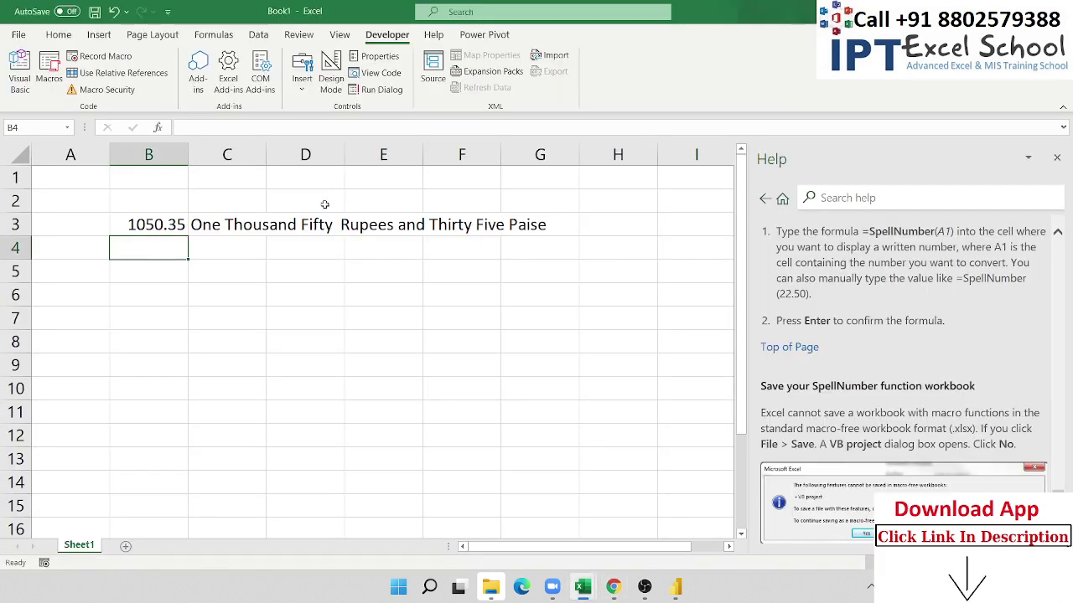
- Paste the Hindi word over 'One' in GetDigit's Case 1, then undo the garbled '??'
{"action": "key", "text": "alt+Tab"}
{"action": "key", "text": "alt+Tab"}
{"action": "key", "text": "alt+Tab"}
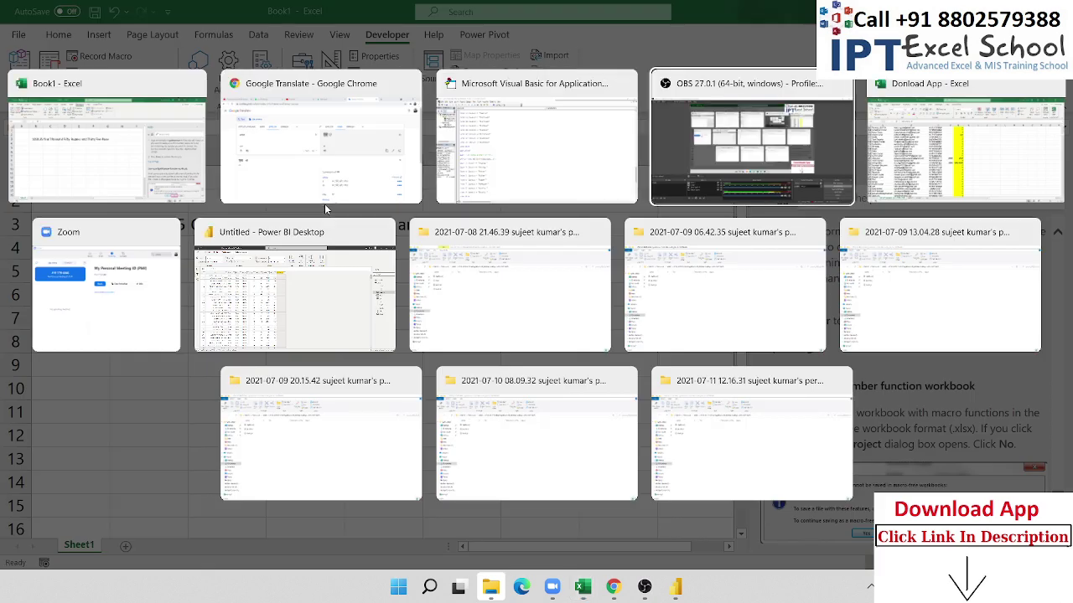
{"action": "key", "text": "alt+shift+Tab"}
{"action": "scroll", "coordinate": [296, 225], "scroll_direction": "up", "scroll_amount": 2}
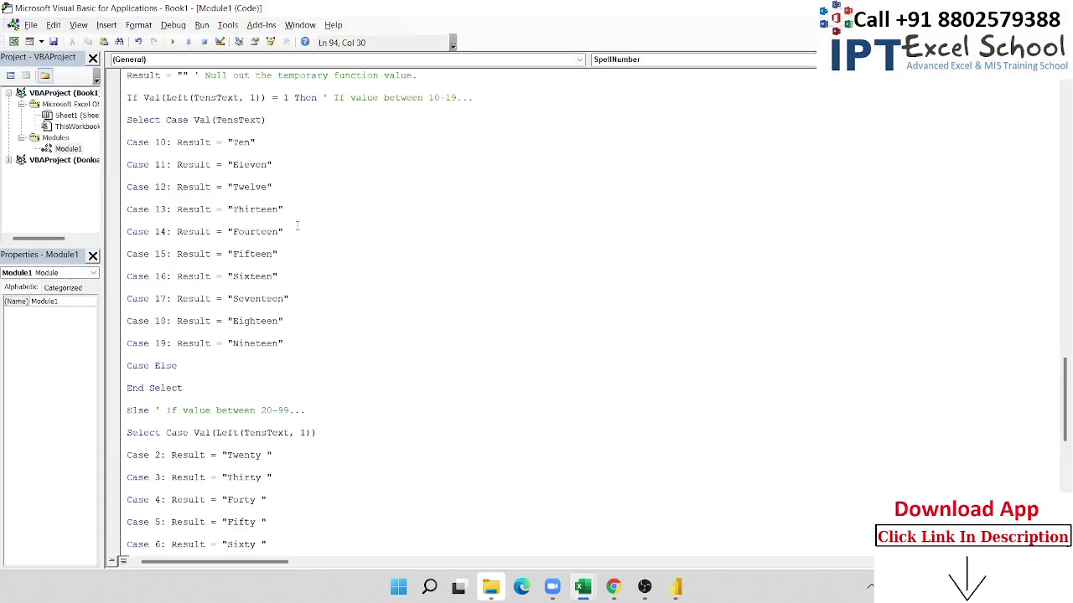
{"action": "scroll", "coordinate": [387, 281], "scroll_direction": "up", "scroll_amount": 3}
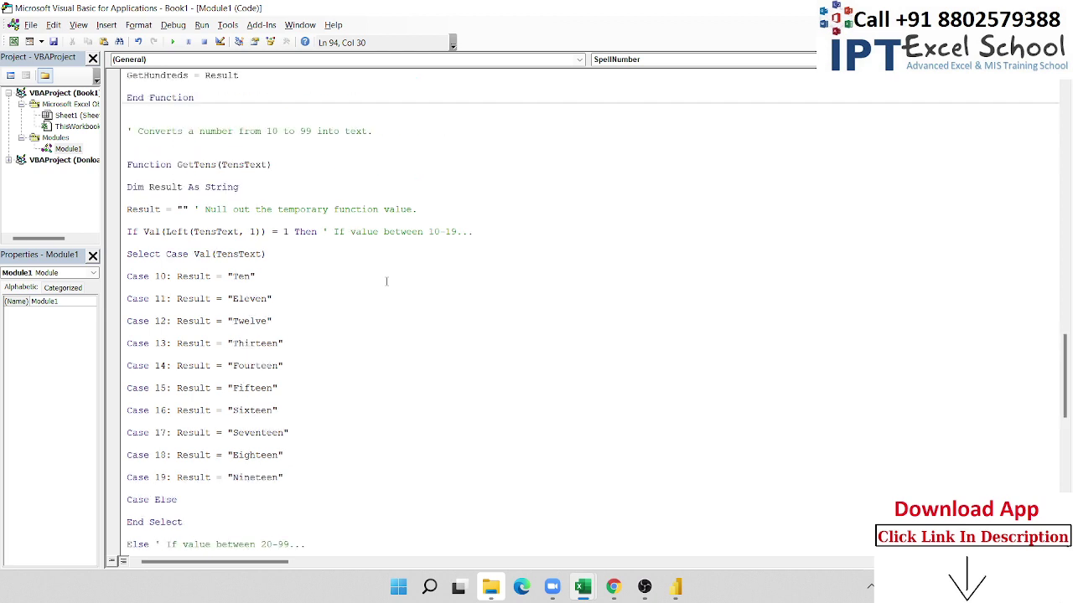
{"action": "scroll", "coordinate": [386, 281], "scroll_direction": "up", "scroll_amount": 3}
{"action": "scroll", "coordinate": [387, 281], "scroll_direction": "down", "scroll_amount": 10}
{"action": "scroll", "coordinate": [386, 282], "scroll_direction": "down", "scroll_amount": 4}
{"action": "scroll", "coordinate": [386, 282], "scroll_direction": "down", "scroll_amount": 2}
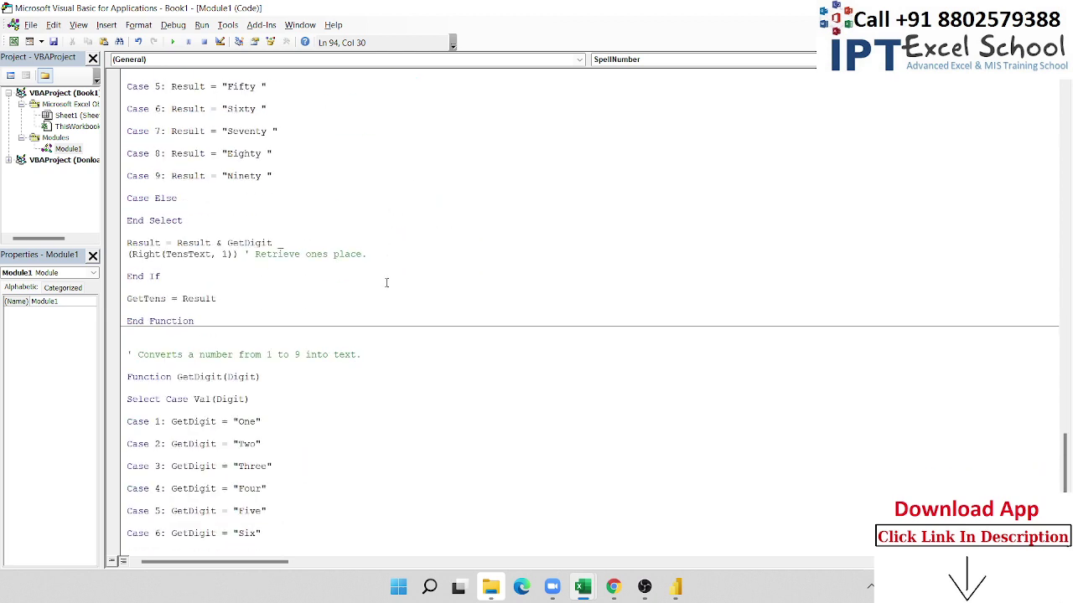
{"action": "scroll", "coordinate": [386, 282], "scroll_direction": "down", "scroll_amount": 2}
{"action": "double_click", "coordinate": [246, 321]}
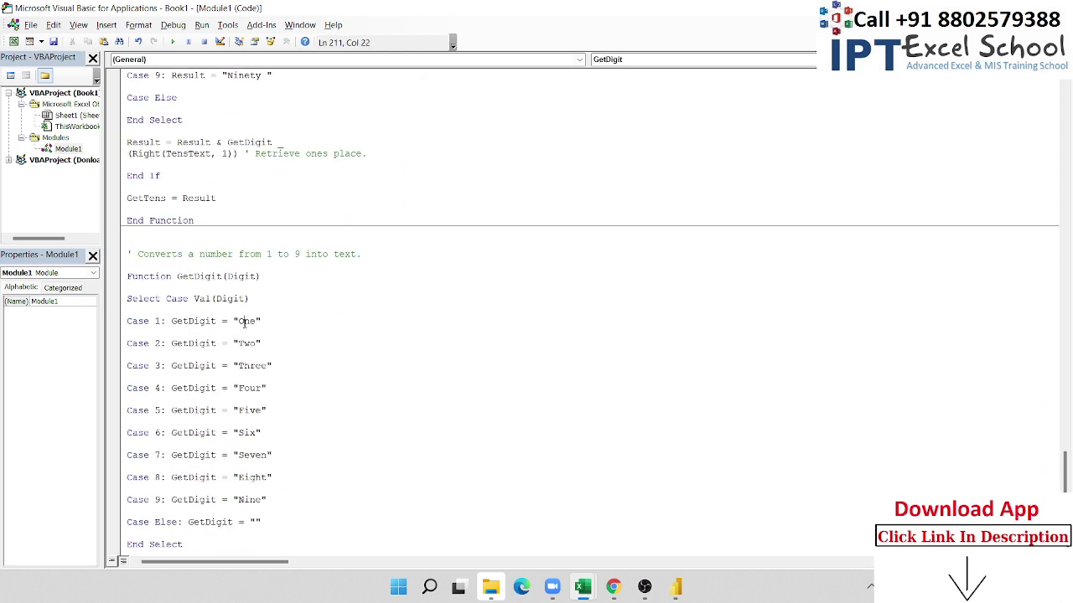
{"action": "type", "text": "??"}
{"action": "key", "text": "ctrl+z"}
- Paste the Hindi word एक into cell I2 of the worksheet
{"action": "key", "text": "alt+F11"}
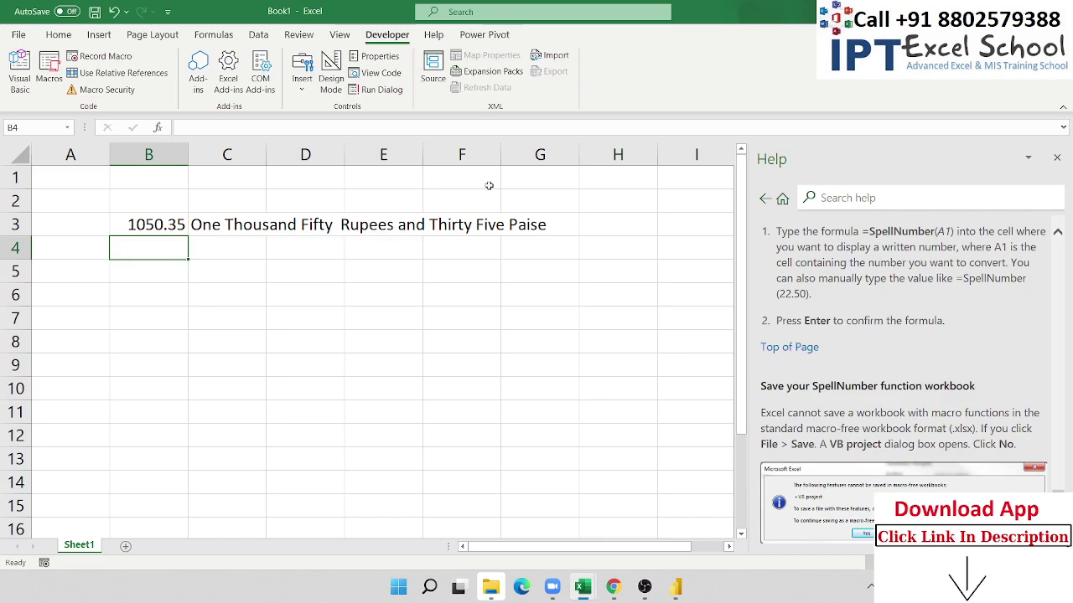
{"action": "left_click", "coordinate": [660, 204]}
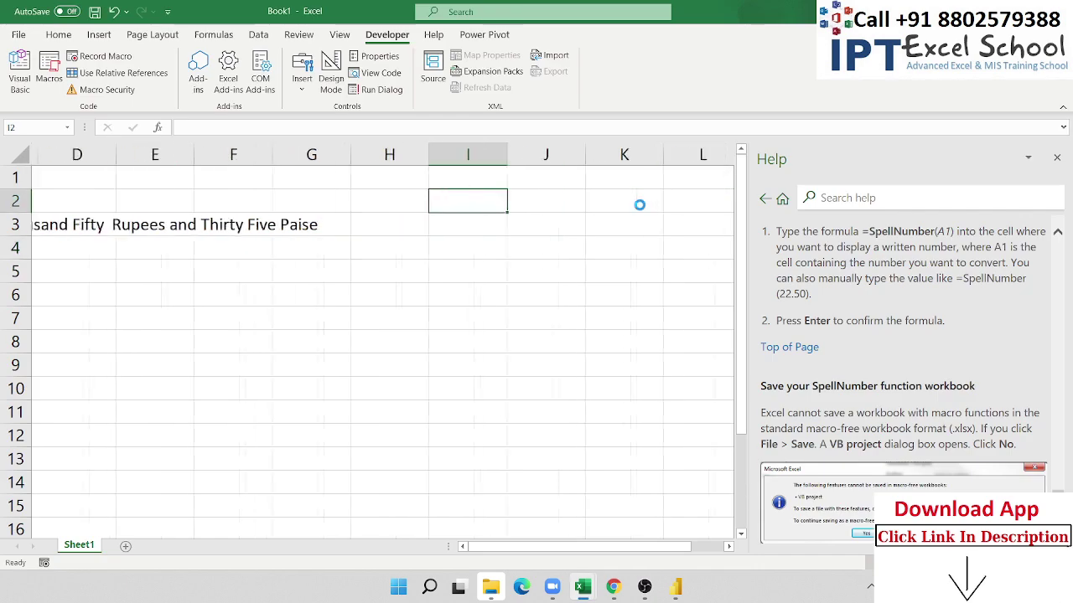
{"action": "key", "text": "ctrl+v"}
{"action": "left_click", "coordinate": [364, 242]}
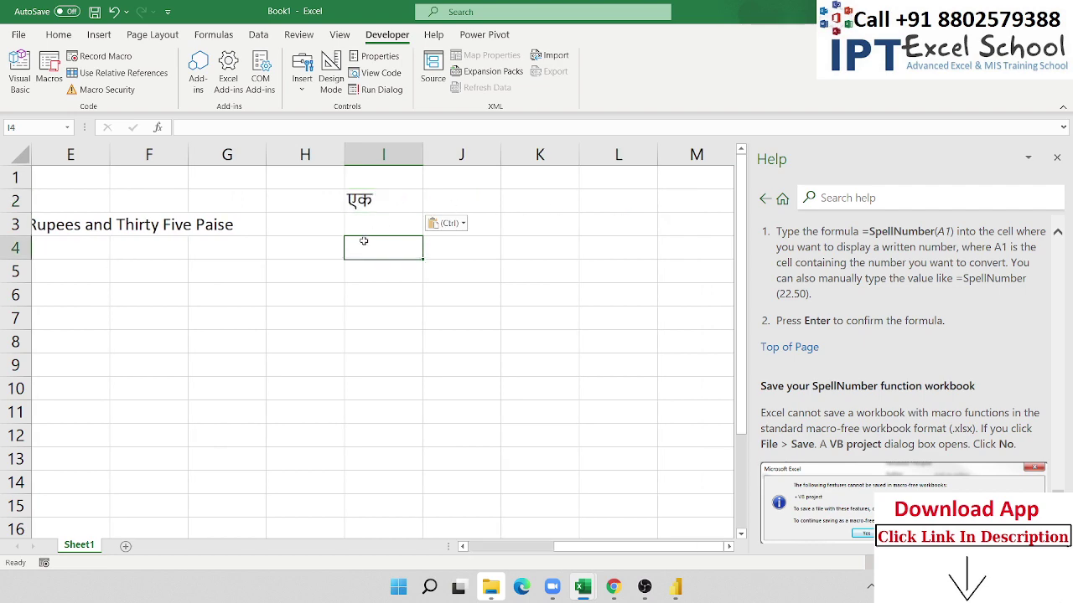
- Return to the VBA code, deselect 'One', and bring Google Translate back
{"action": "key", "text": "alt+F11"}
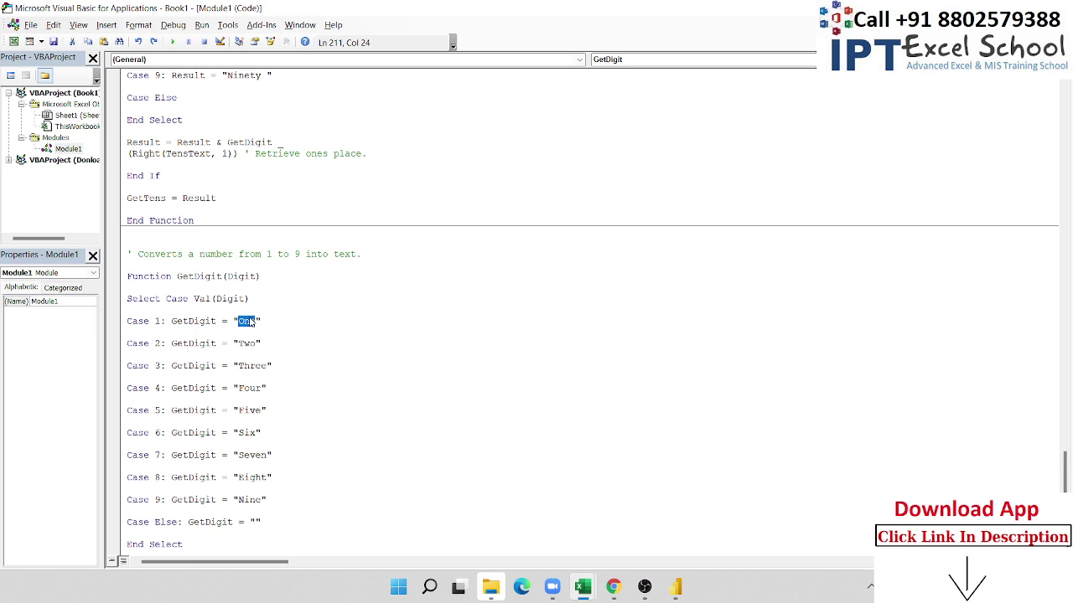
{"action": "left_click", "coordinate": [276, 388]}
{"action": "scroll", "coordinate": [280, 402], "scroll_direction": "down", "scroll_amount": 2}
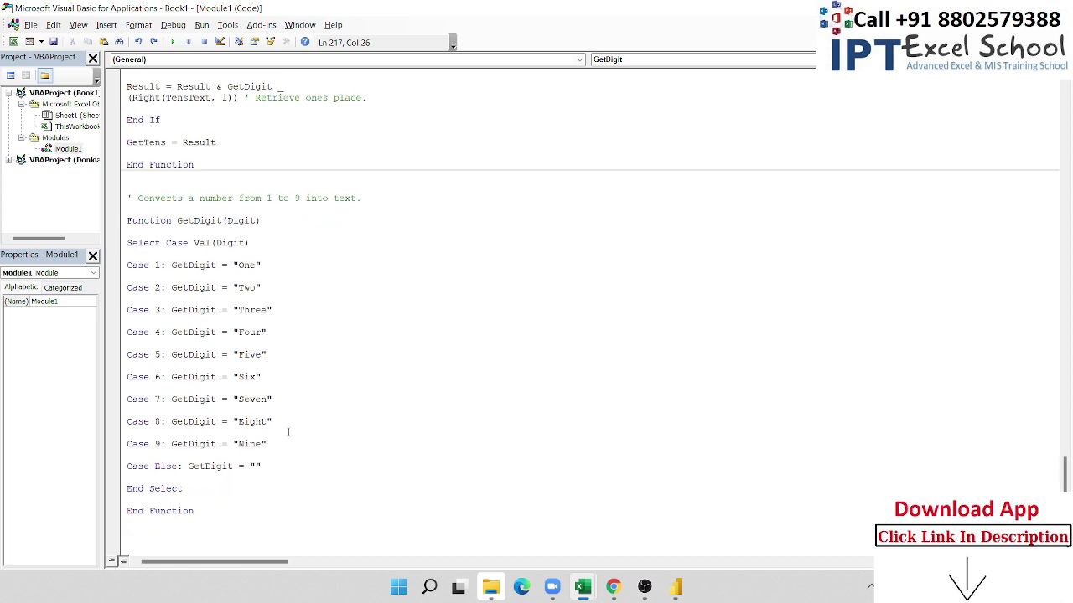
{"action": "left_click", "coordinate": [611, 589]}
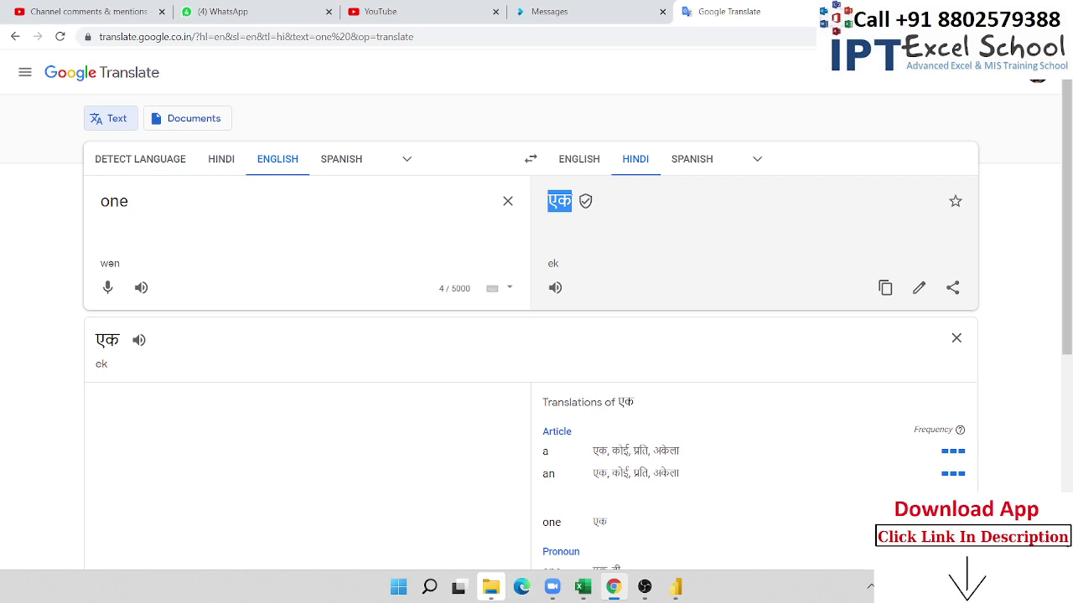
- Search Google for 'hindi font' in a new tab and open the Google Fonts Devanagari listing
{"action": "key", "text": "ctrl+t"}
{"action": "type", "text": "go"}
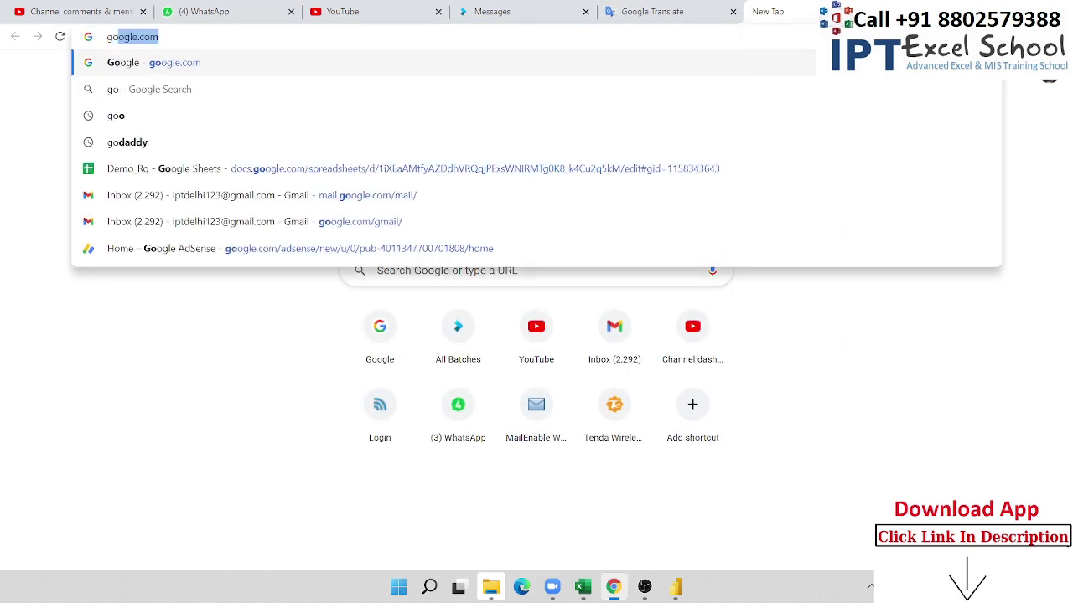
{"action": "key", "text": "Return"}
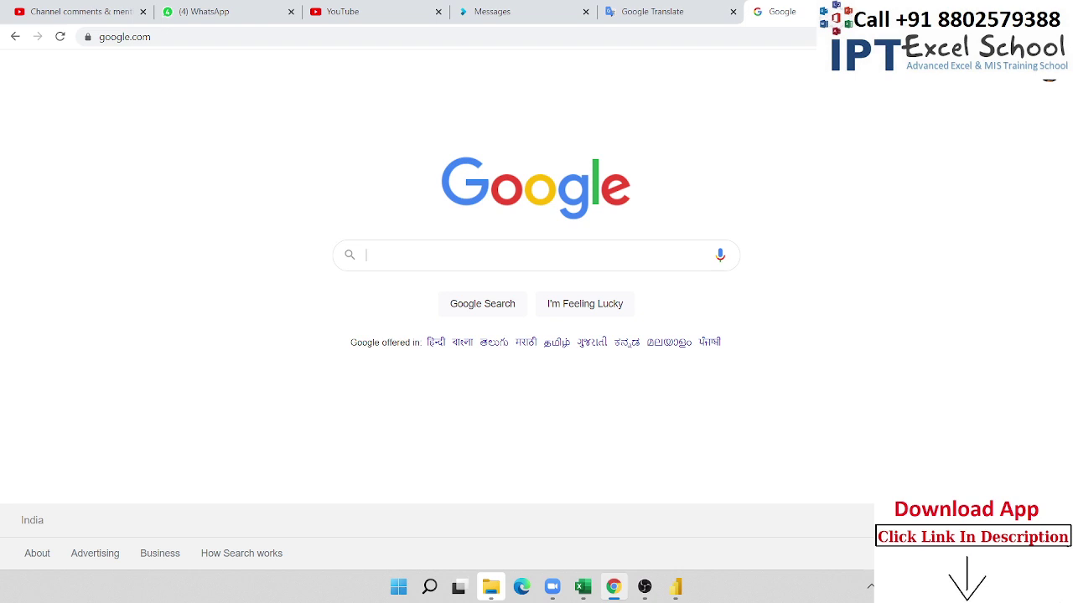
{"action": "type", "text": "hindi f"}
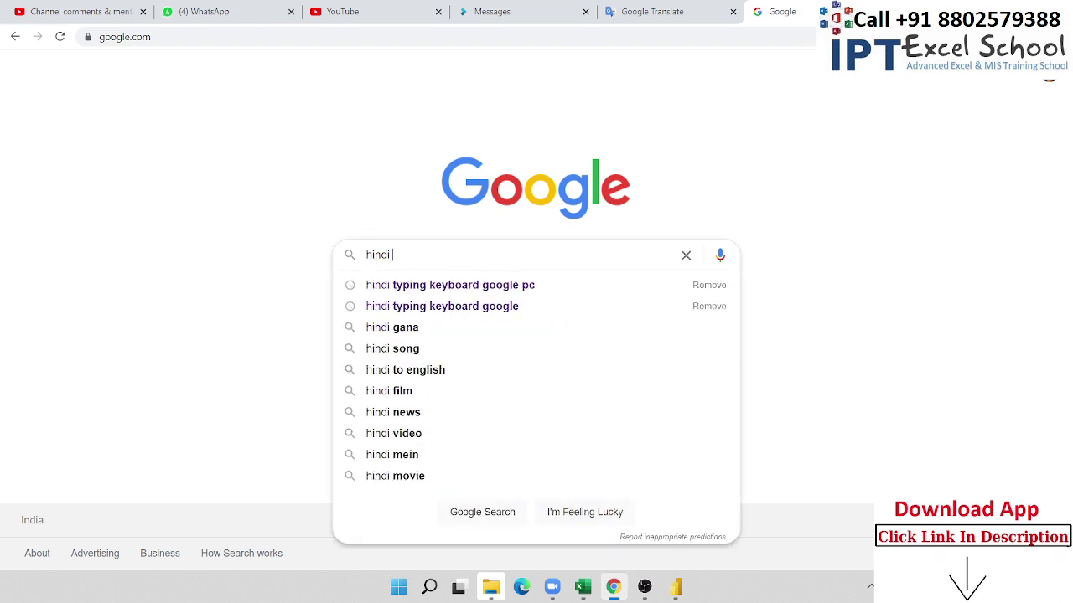
{"action": "type", "text": "or"}
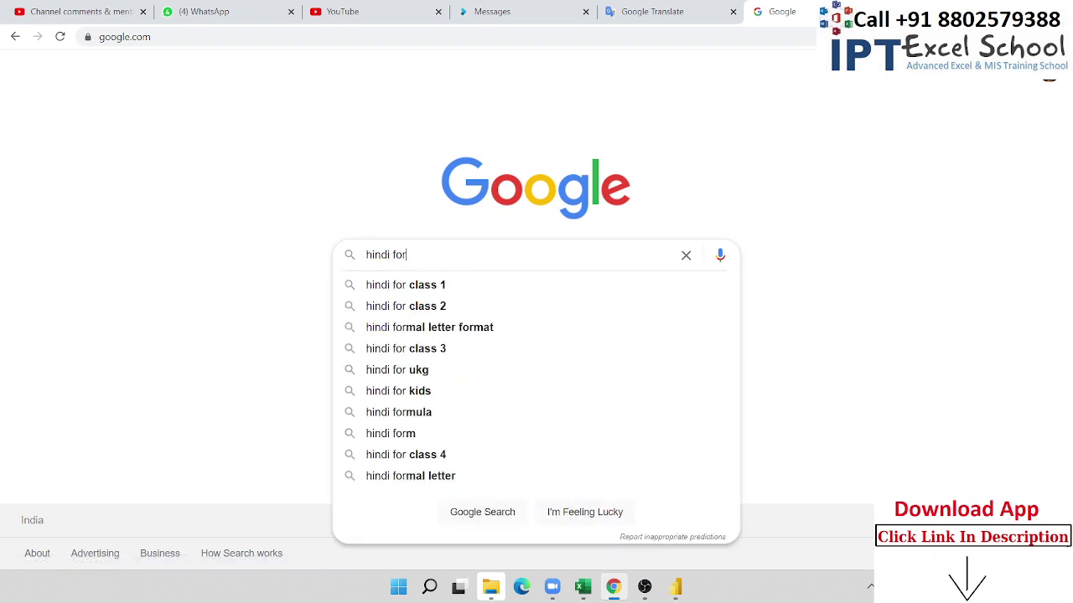
{"action": "key", "text": "BackSpace"}
{"action": "type", "text": "n"}
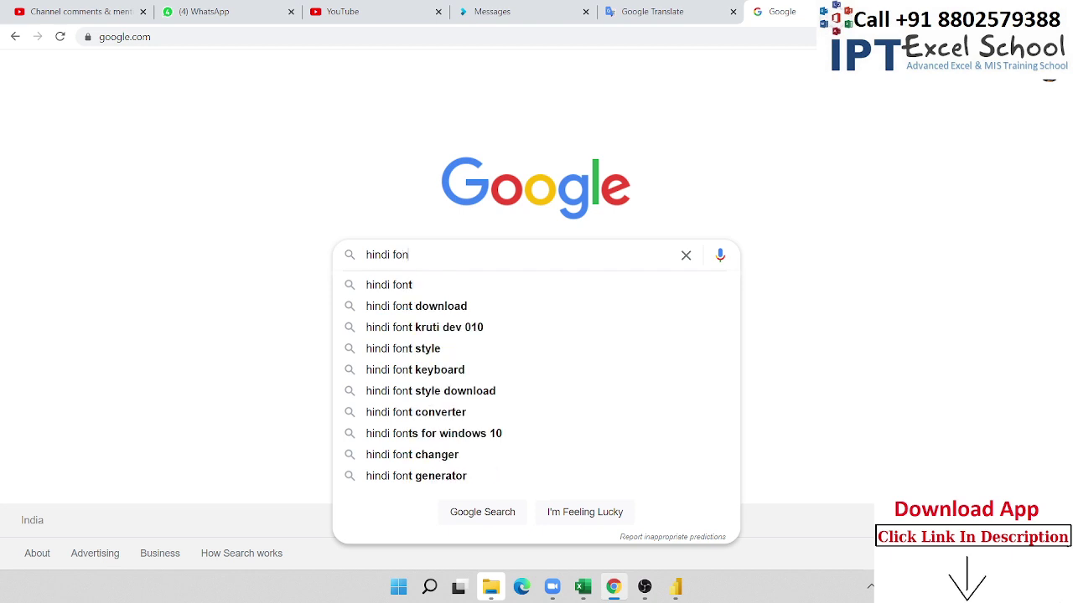
{"action": "type", "text": "t"}
{"action": "key", "text": "Return"}
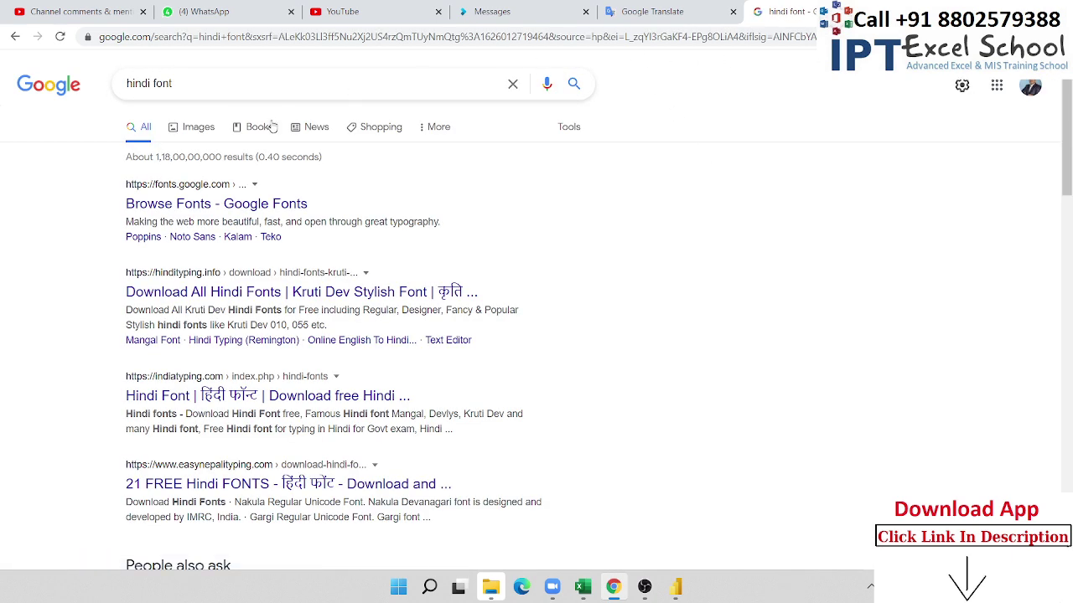
{"action": "left_click", "coordinate": [217, 204]}
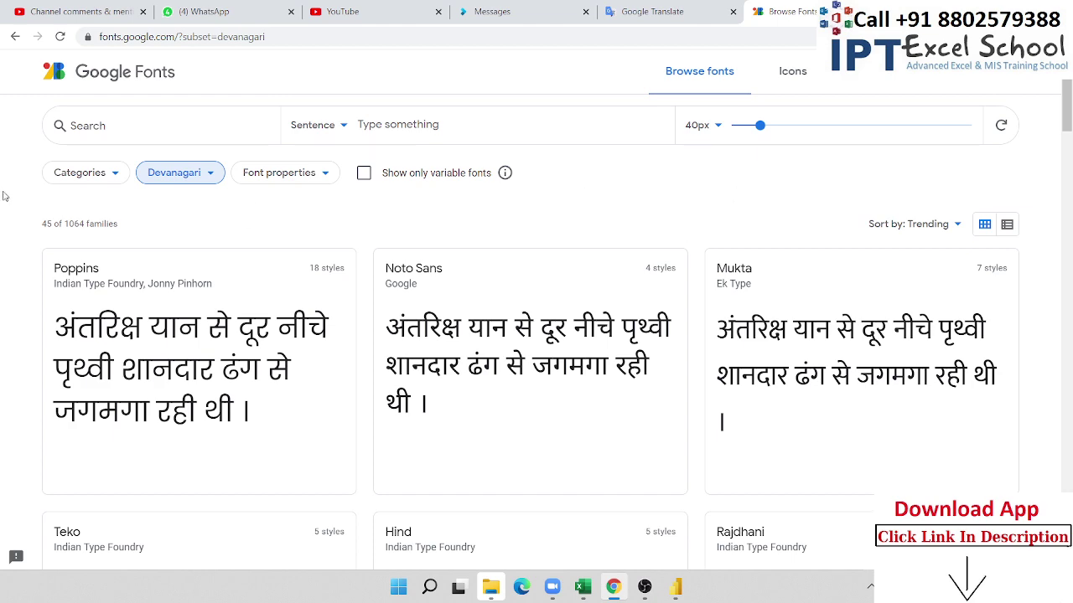
{"action": "scroll", "coordinate": [4, 195], "scroll_direction": "down", "scroll_amount": 4}
{"action": "scroll", "coordinate": [5, 196], "scroll_direction": "up", "scroll_amount": 4}
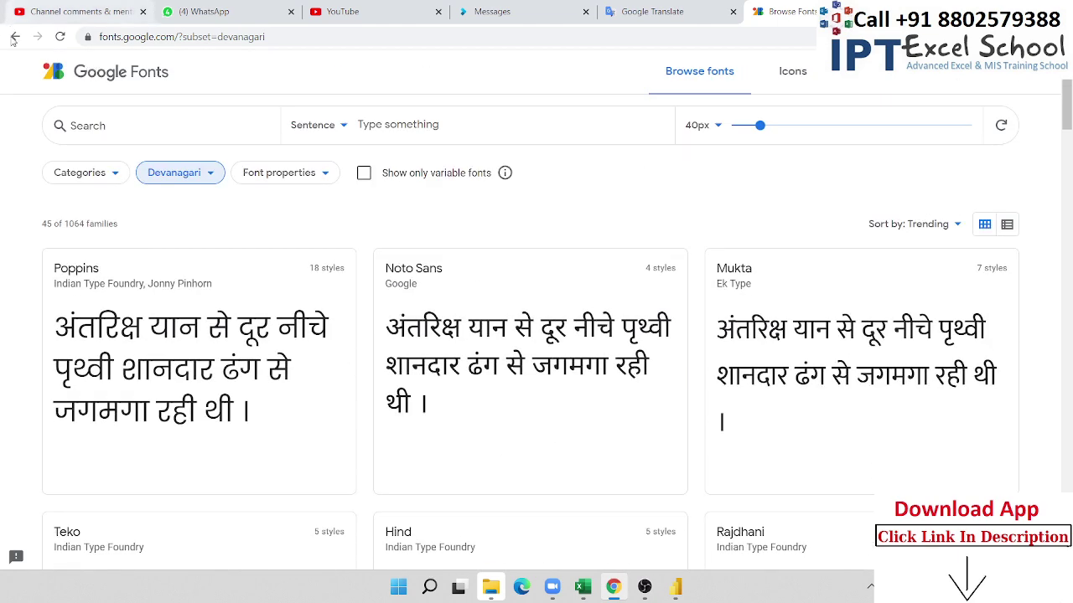
- Download kruti-dev-021.zip from indiatyping.com's Kruti Dev Hindi fonts page and open it
{"action": "left_click", "coordinate": [15, 37]}
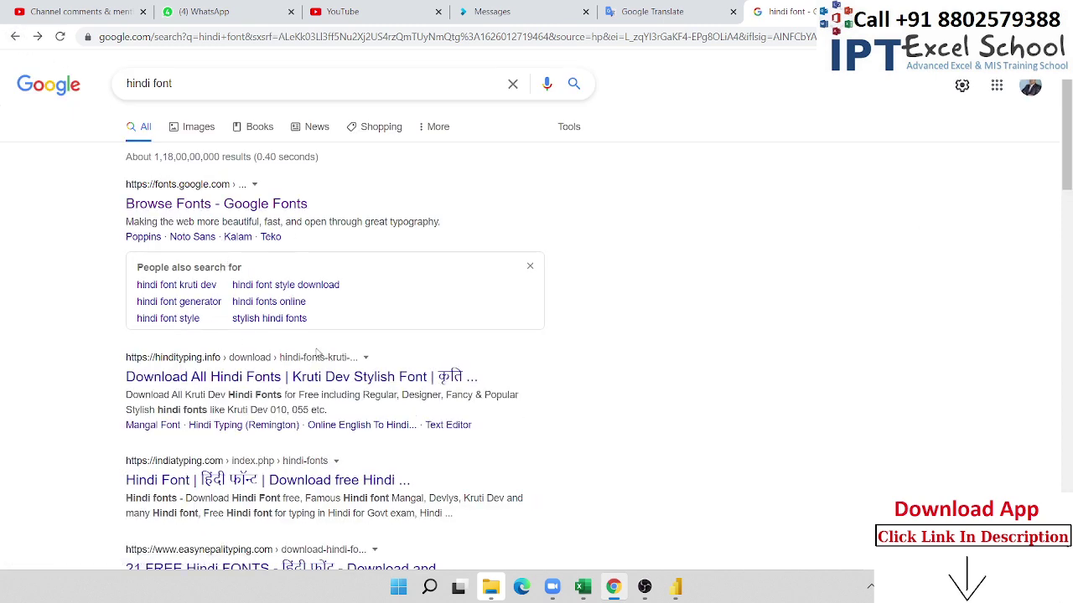
{"action": "scroll", "coordinate": [317, 352], "scroll_direction": "down", "scroll_amount": 1}
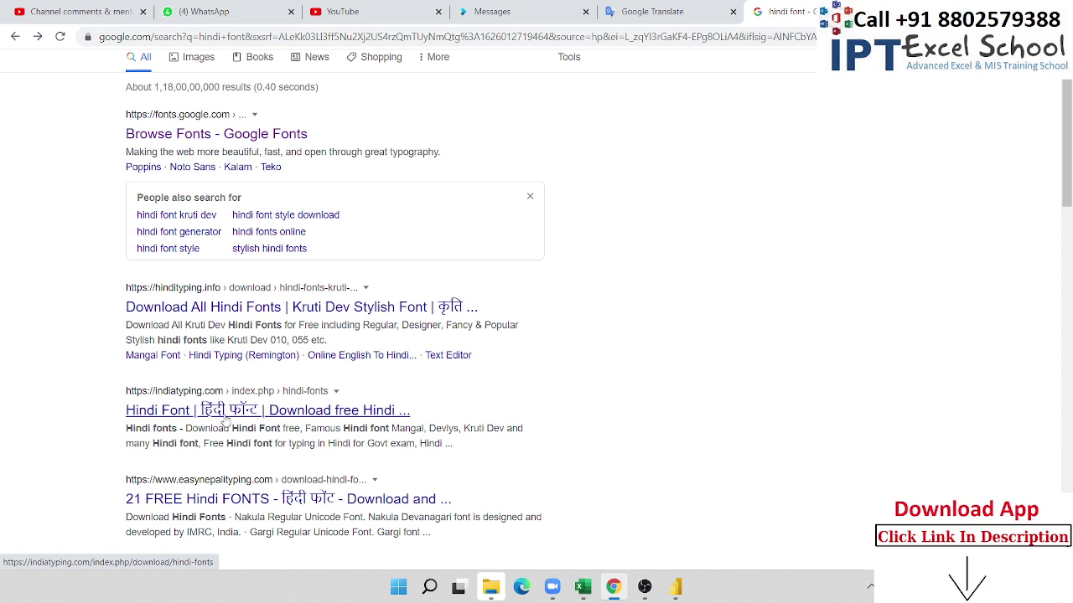
{"action": "left_click", "coordinate": [224, 413]}
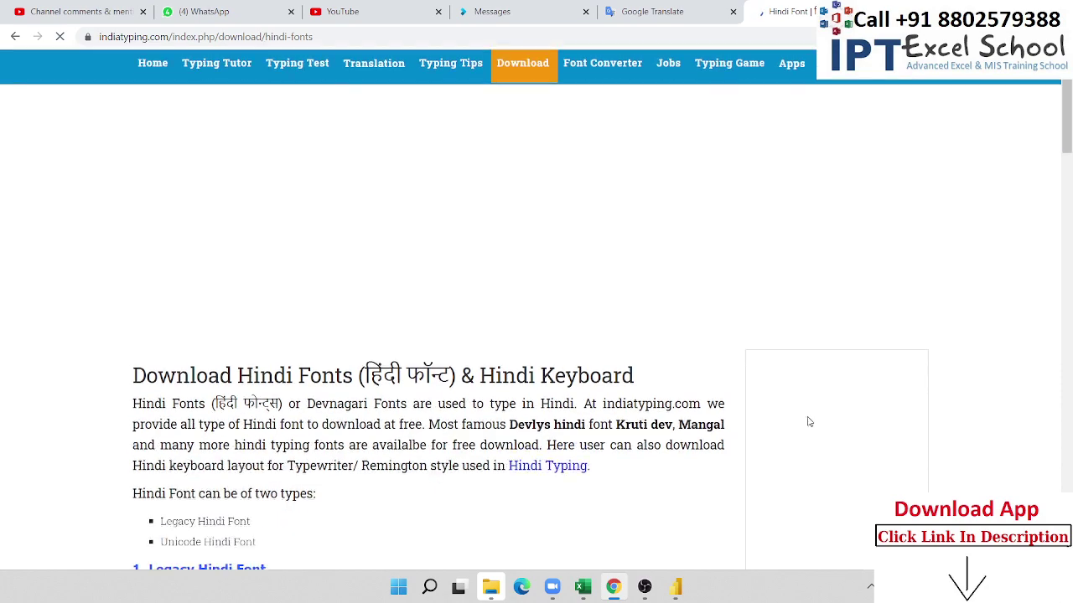
{"action": "scroll", "coordinate": [390, 351], "scroll_direction": "down", "scroll_amount": 5}
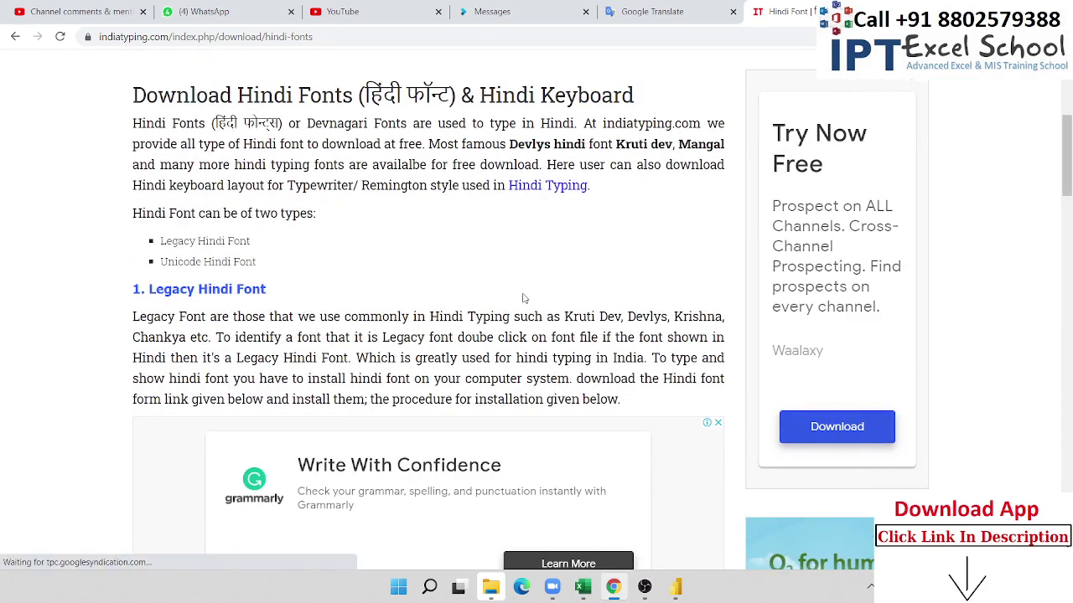
{"action": "scroll", "coordinate": [210, 243], "scroll_direction": "down", "scroll_amount": 1}
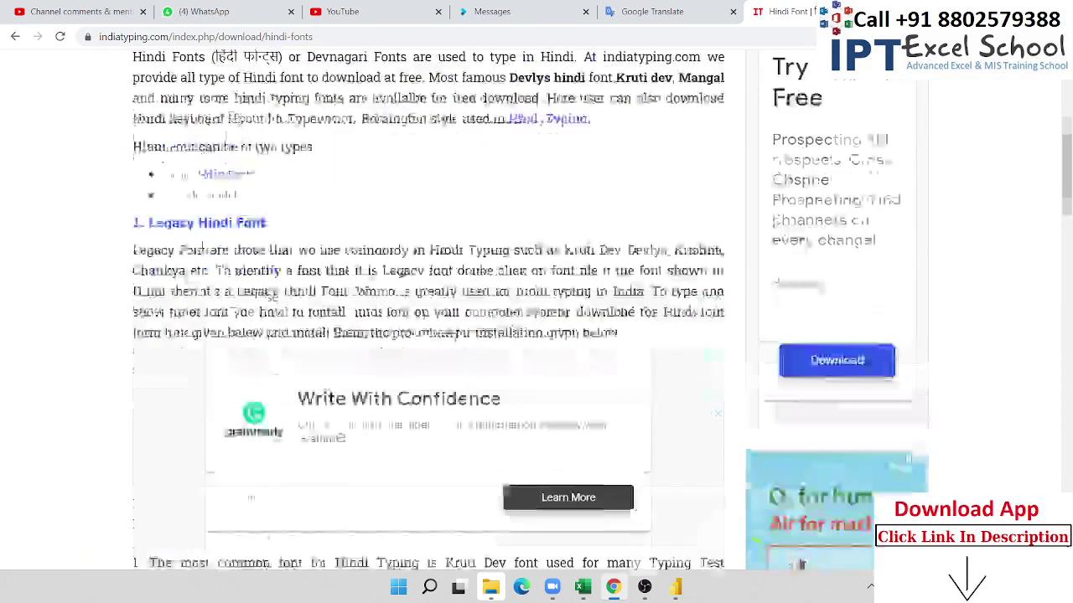
{"action": "scroll", "coordinate": [206, 256], "scroll_direction": "down", "scroll_amount": 2}
{"action": "scroll", "coordinate": [202, 269], "scroll_direction": "down", "scroll_amount": 2}
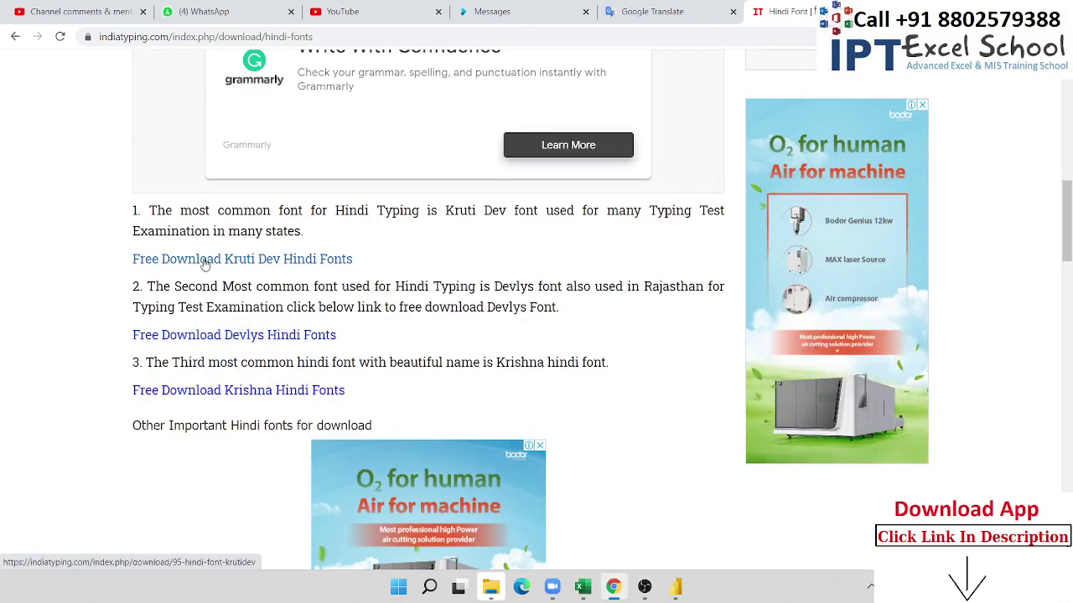
{"action": "left_click", "coordinate": [203, 264]}
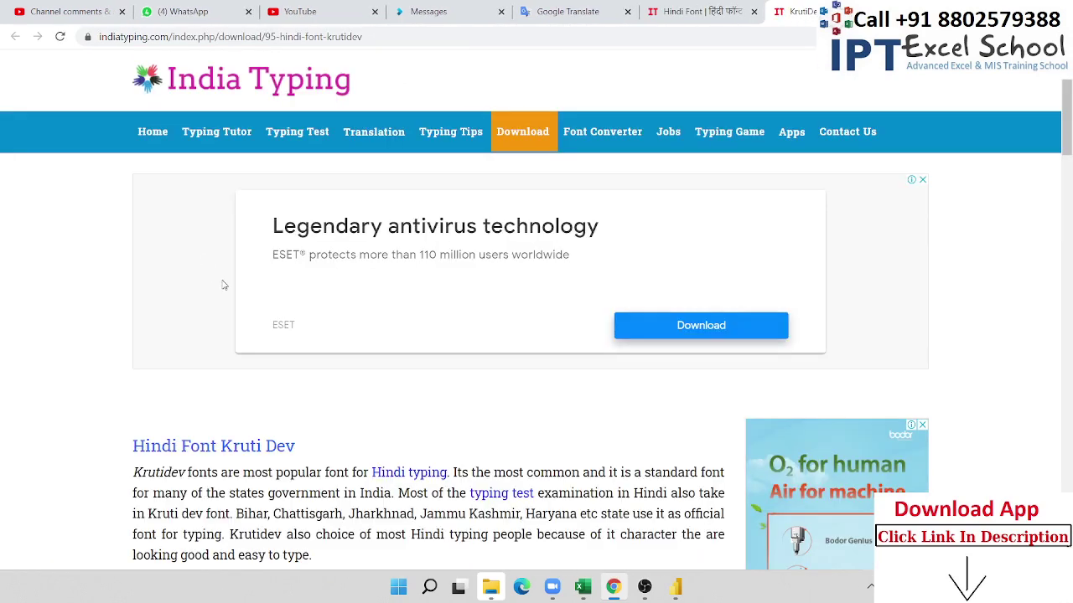
{"action": "scroll", "coordinate": [300, 456], "scroll_direction": "down", "scroll_amount": 3}
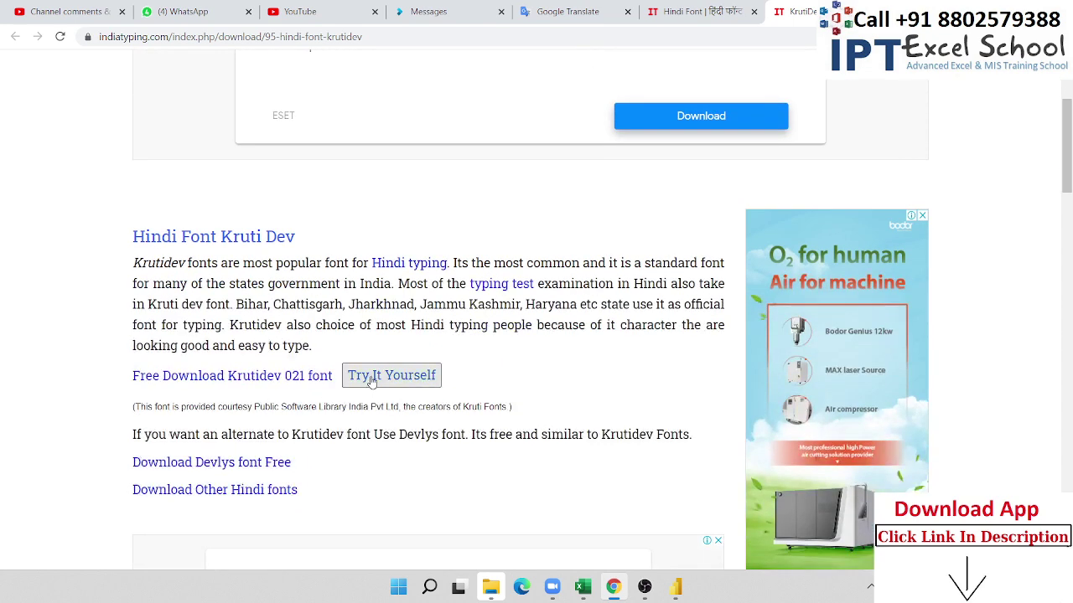
{"action": "left_click", "coordinate": [233, 377]}
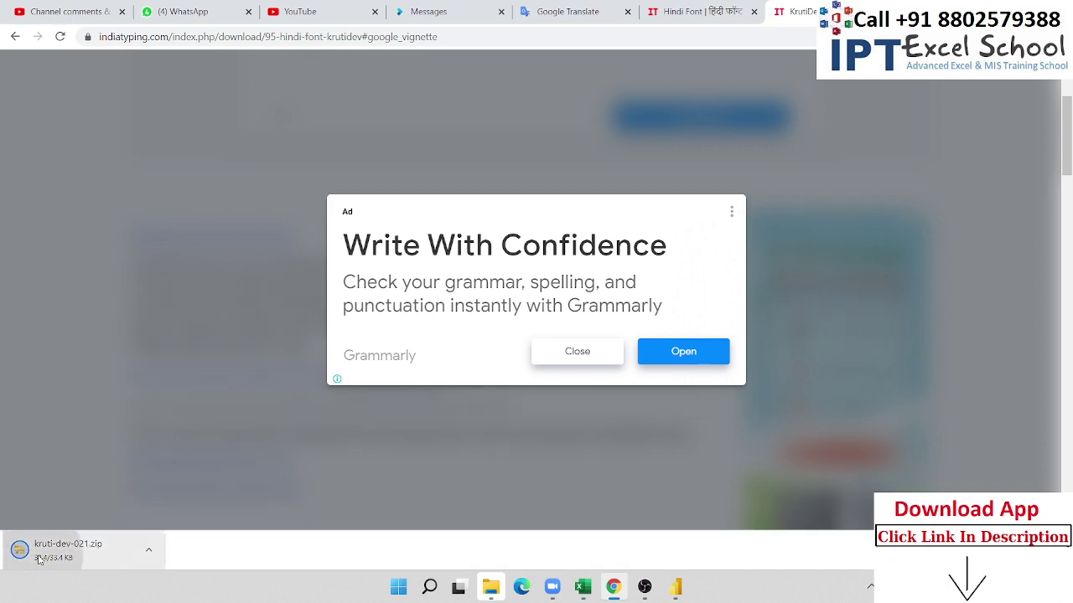
{"action": "left_click", "coordinate": [50, 553]}
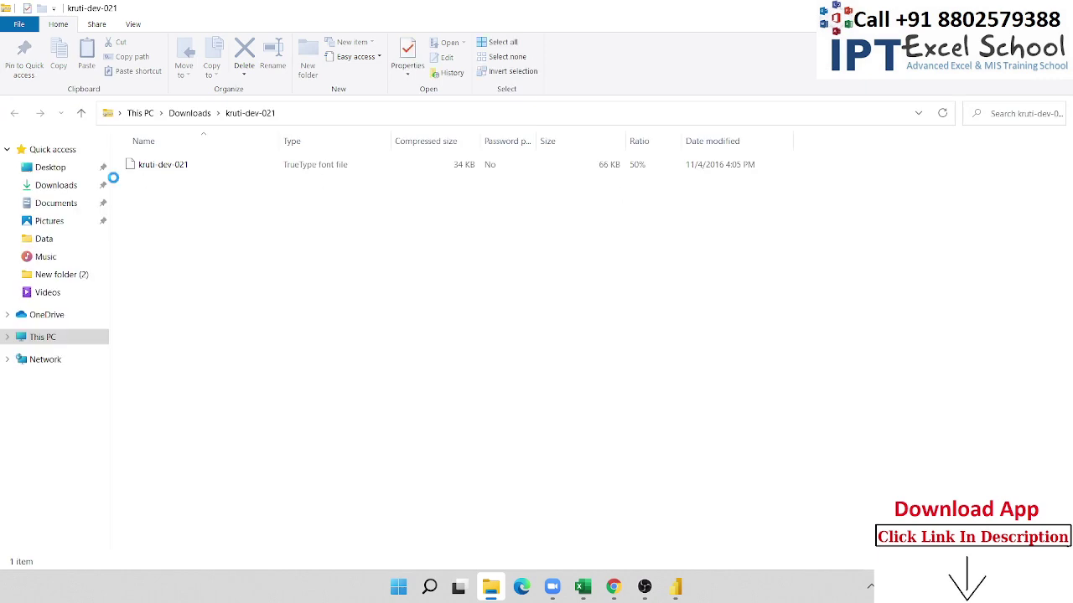
- Install the Kruti Dev 021 font from its file and close the font viewer
{"action": "double_click", "coordinate": [150, 167]}
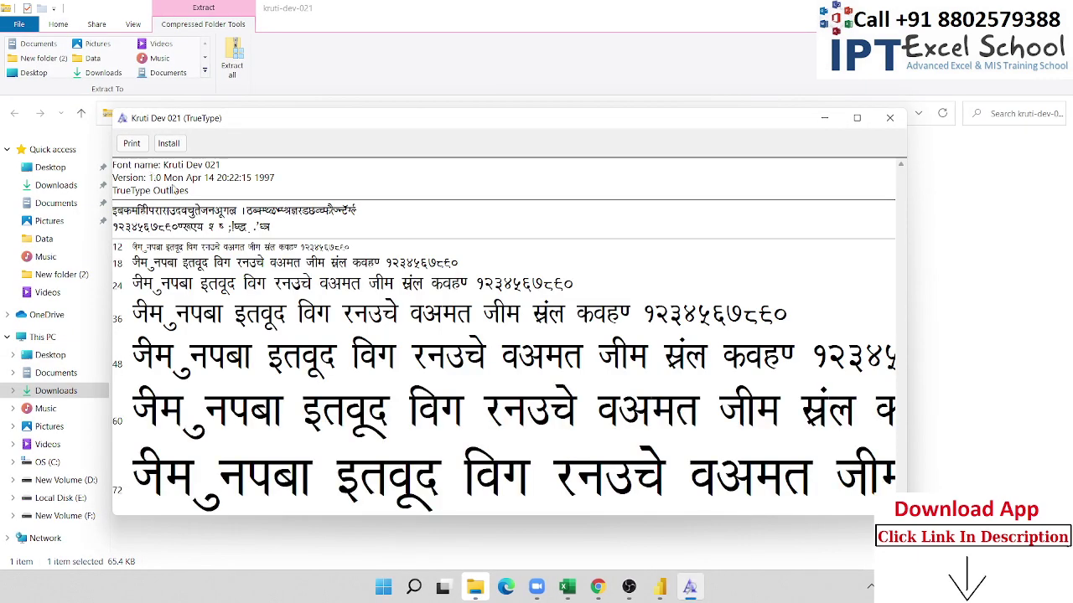
{"action": "left_click", "coordinate": [180, 147]}
{"action": "left_click", "coordinate": [889, 120]}
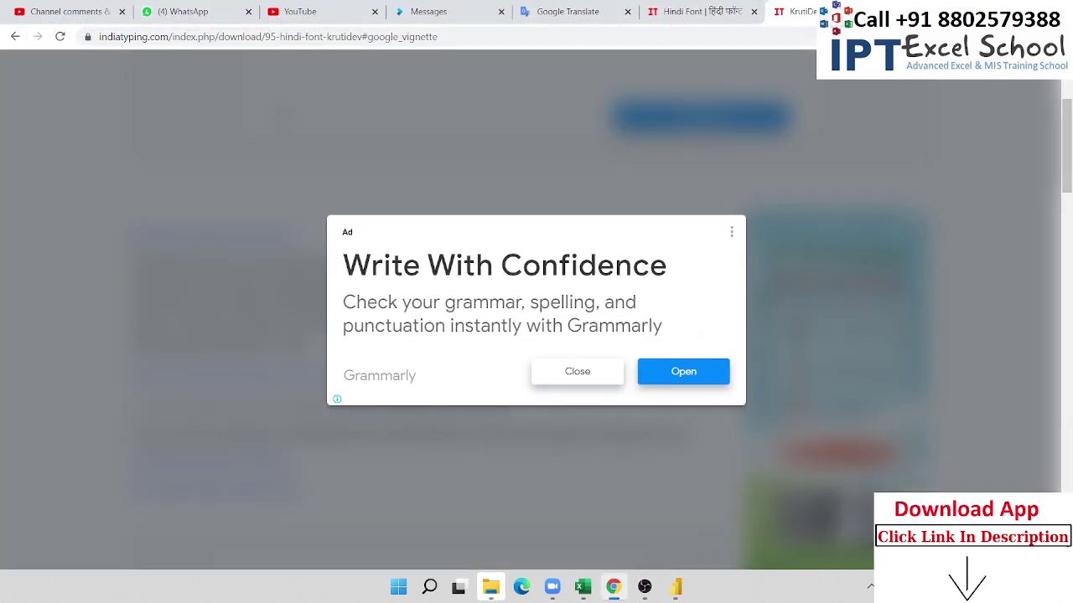
- Close the Kruti Dev download tab and bring the Book1 workbook back
{"action": "left_click", "coordinate": [577, 371]}
{"action": "key", "text": "ctrl+w"}
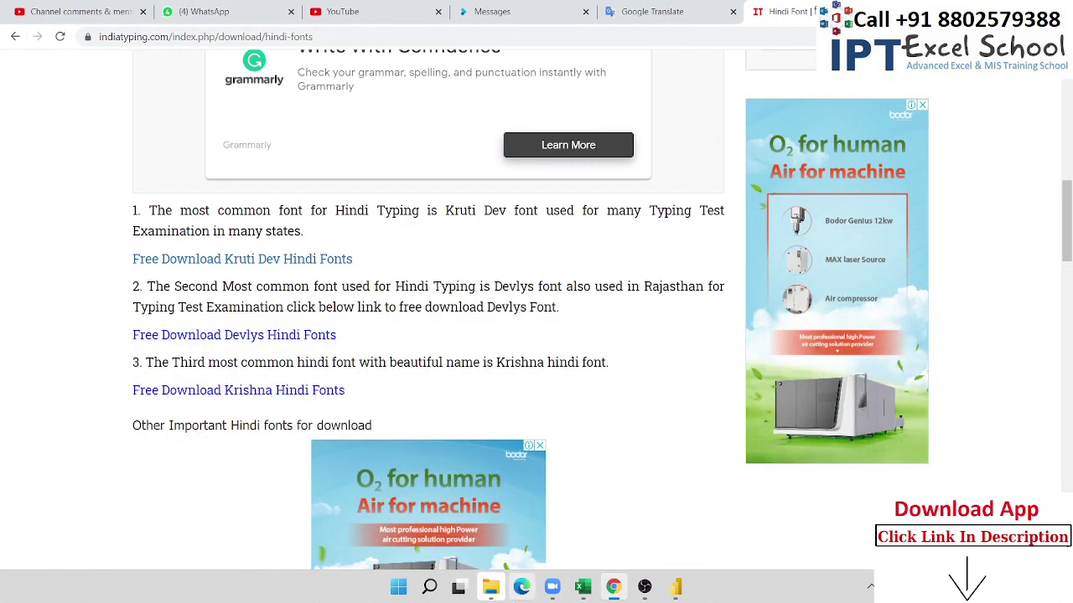
{"action": "mouse_move", "coordinate": [580, 590]}
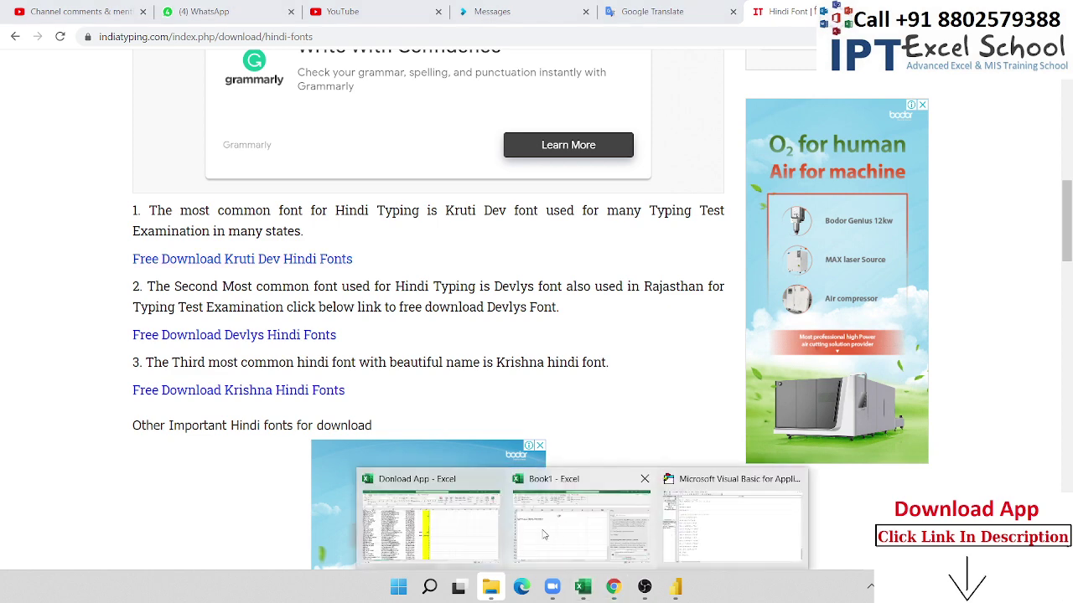
{"action": "left_click", "coordinate": [540, 546]}
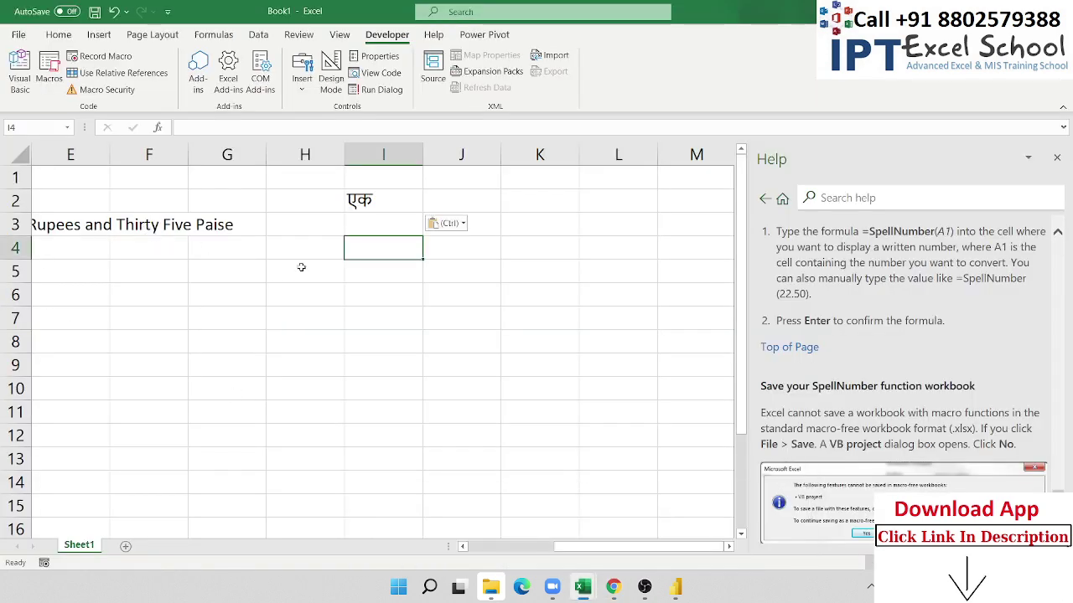
- Set cell E5's font to Kurti dev from the Home tab
{"action": "left_click", "coordinate": [98, 277]}
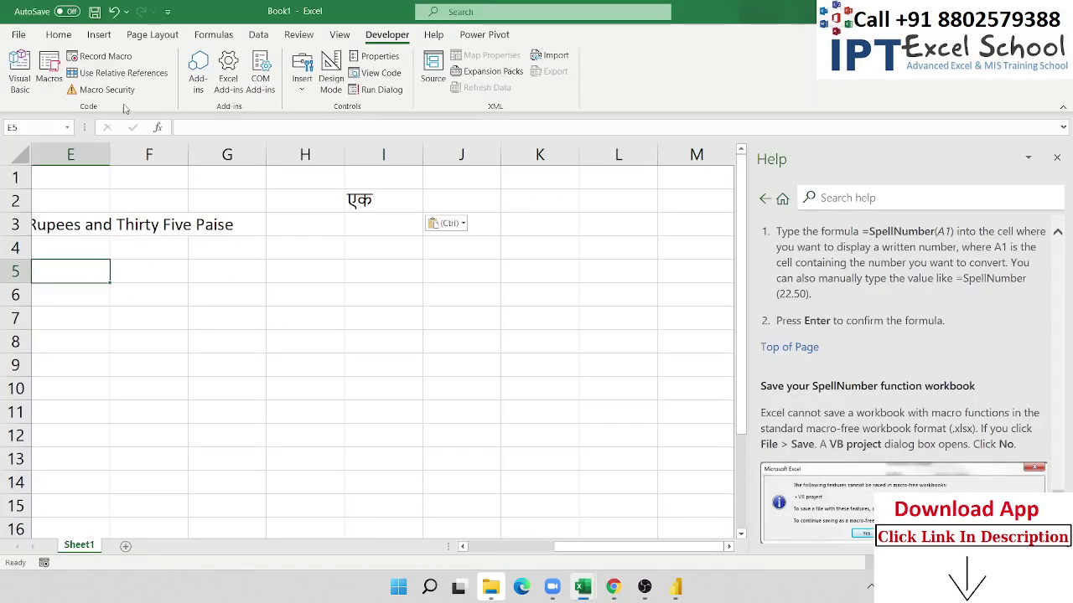
{"action": "left_click", "coordinate": [58, 35]}
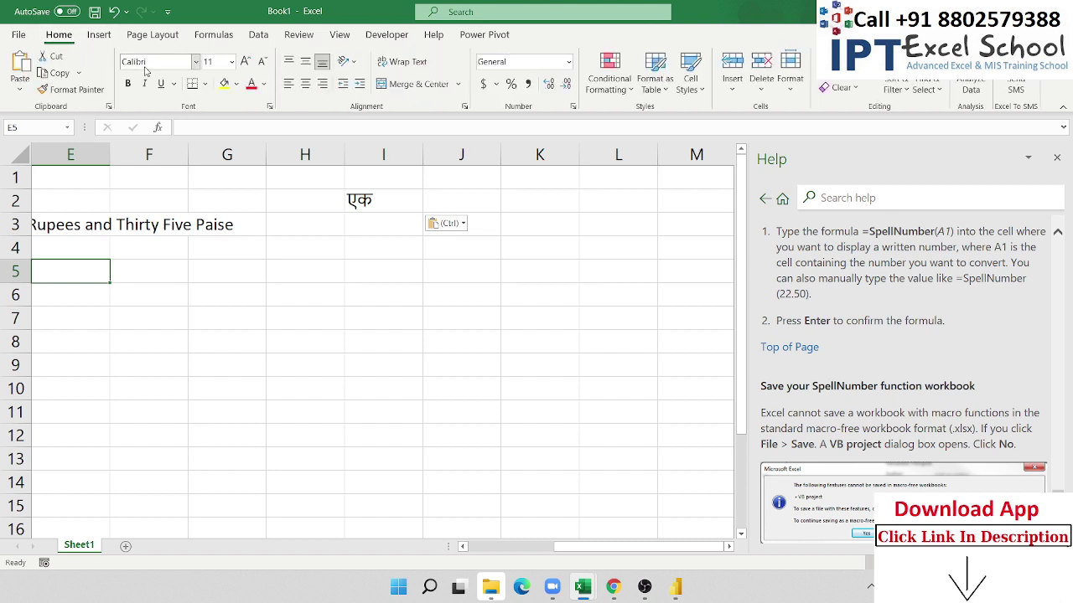
{"action": "left_click", "coordinate": [145, 62]}
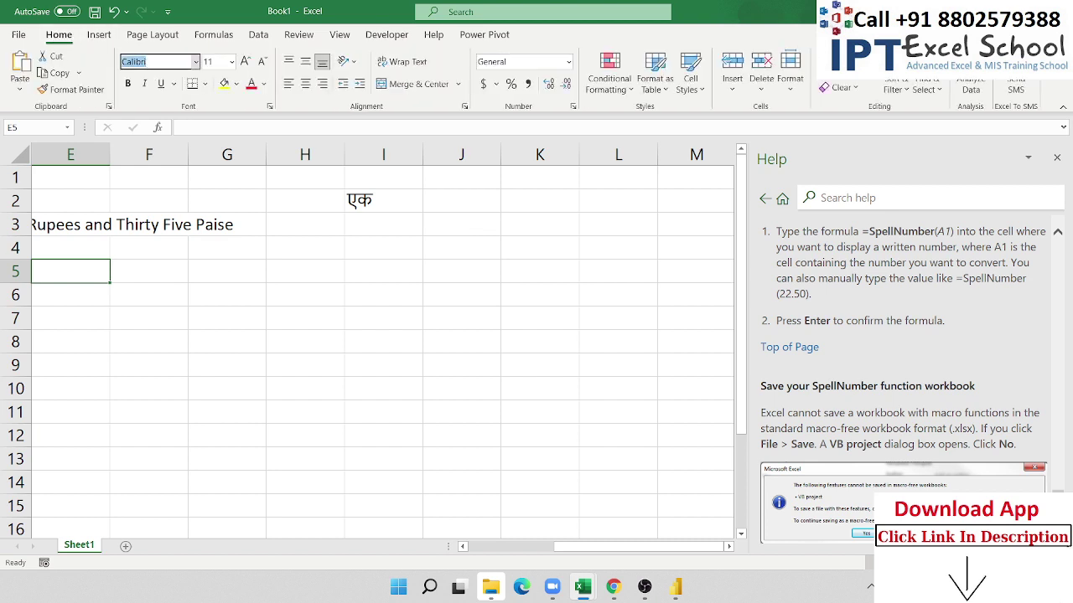
{"action": "type", "text": "Kurti Dev"}
{"action": "key", "text": "Return"}
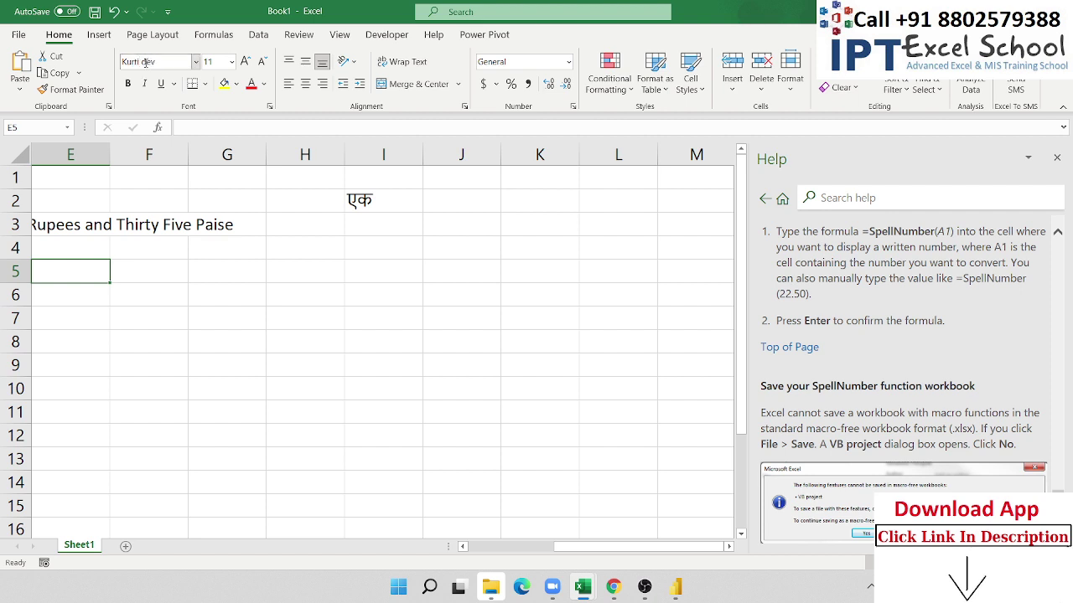
- Test E5 with entries 152 and 'fgfd', then clear the cell
{"action": "type", "text": "152"}
{"action": "key", "text": "Return"}
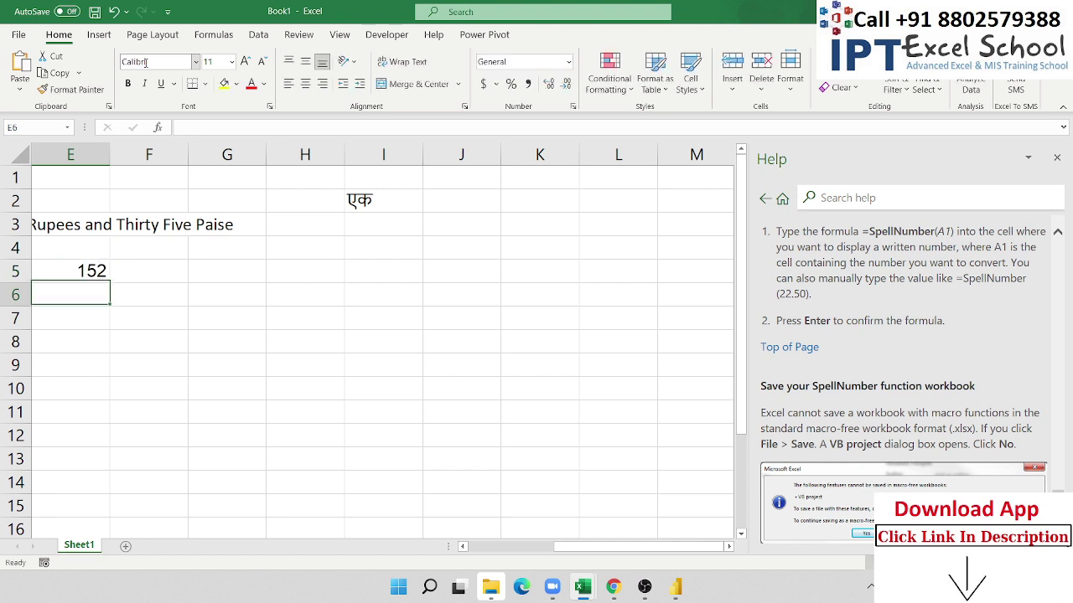
{"action": "key", "text": "Up"}
{"action": "type", "text": "fgfd"}
{"action": "key", "text": "Return"}
{"action": "key", "text": "Up"}
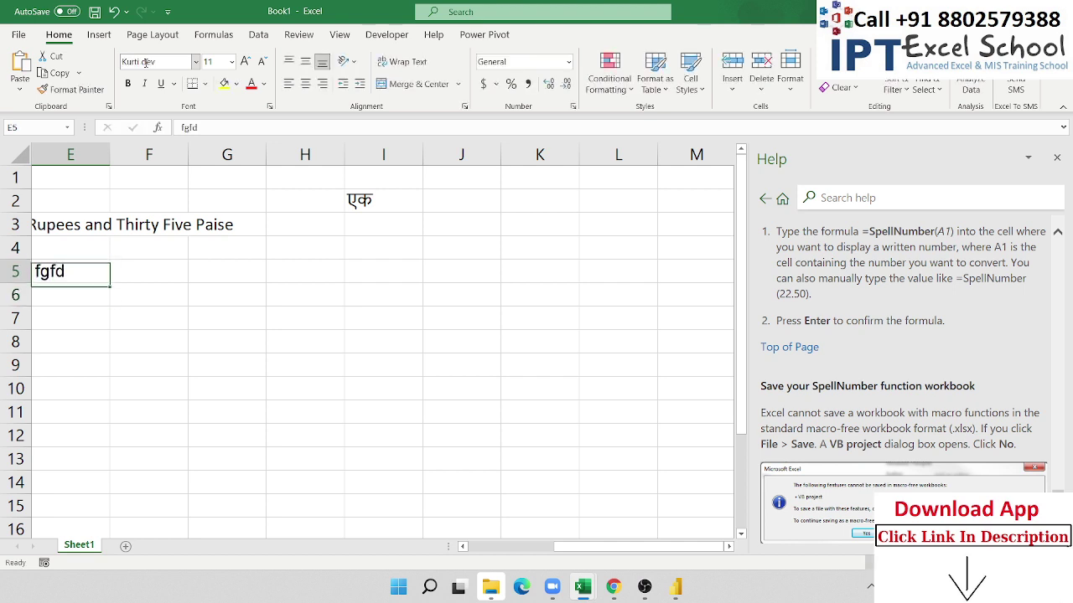
{"action": "key", "text": "Delete"}
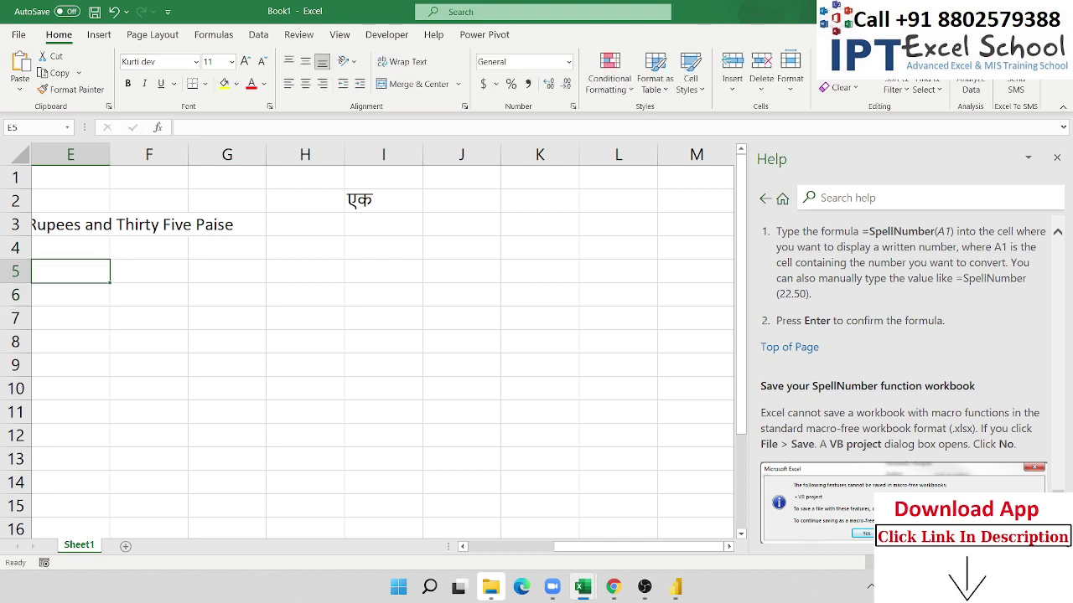
- Save the workbook as File in the local Documents folder and close it
{"action": "key", "text": "ctrl+w"}
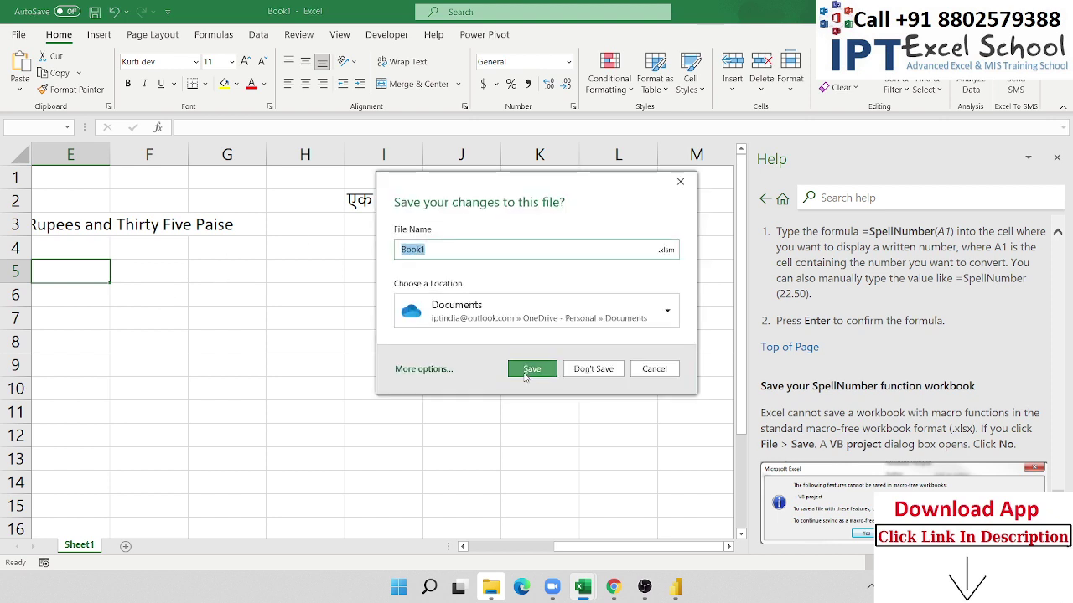
{"action": "left_click", "coordinate": [473, 307]}
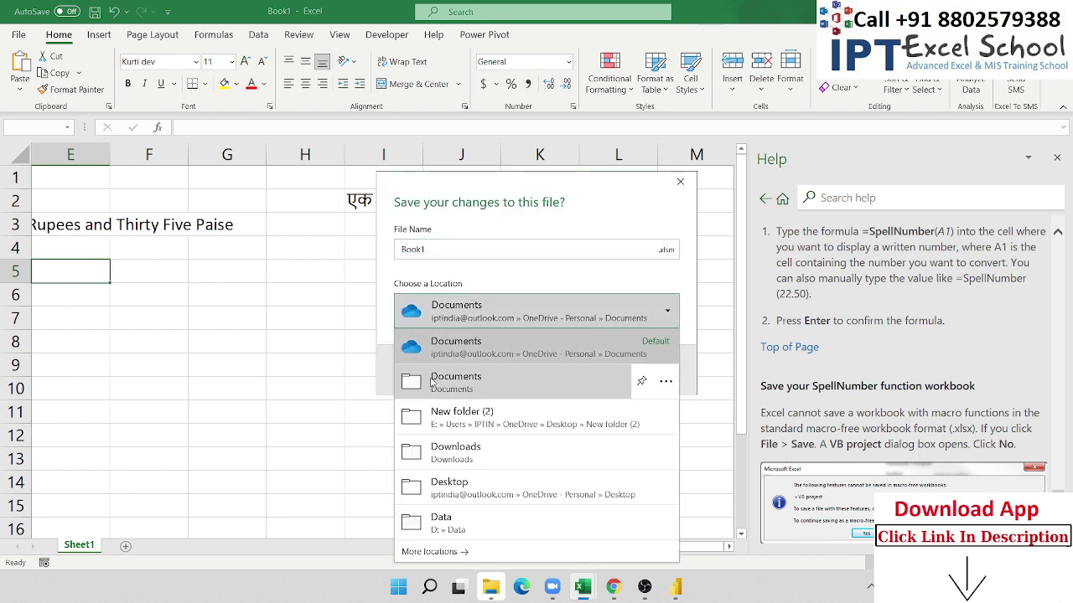
{"action": "left_click", "coordinate": [470, 377]}
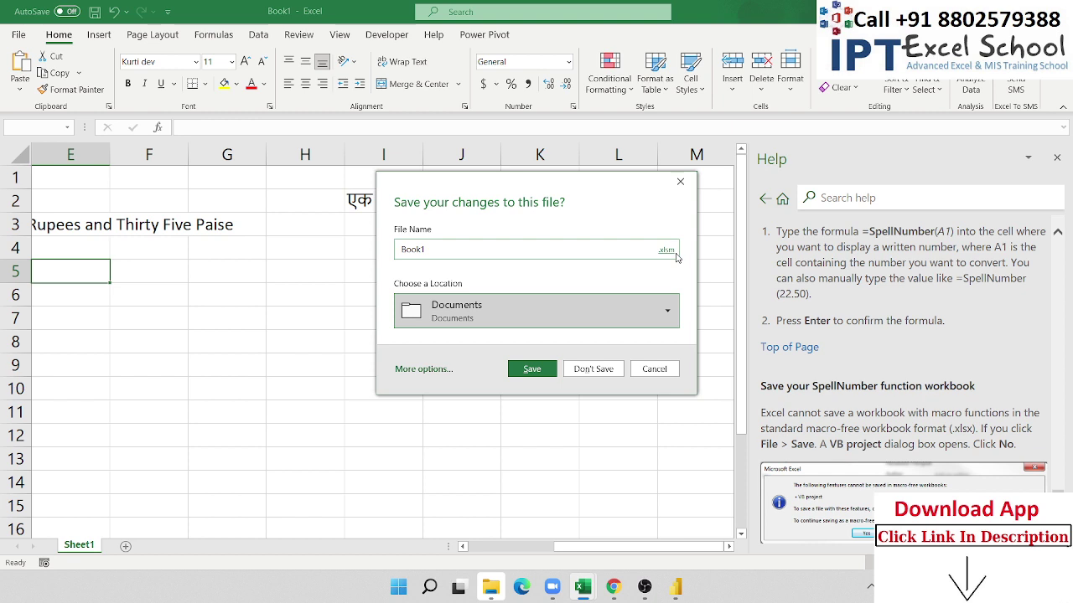
{"action": "double_click", "coordinate": [422, 250]}
{"action": "type", "text": "File"}
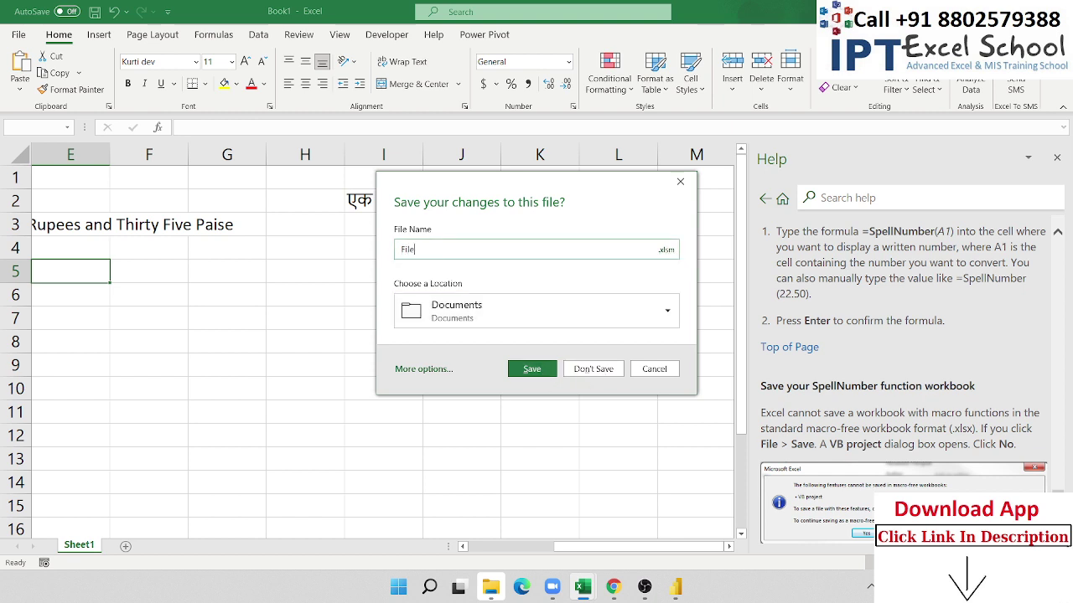
{"action": "left_click", "coordinate": [534, 370]}
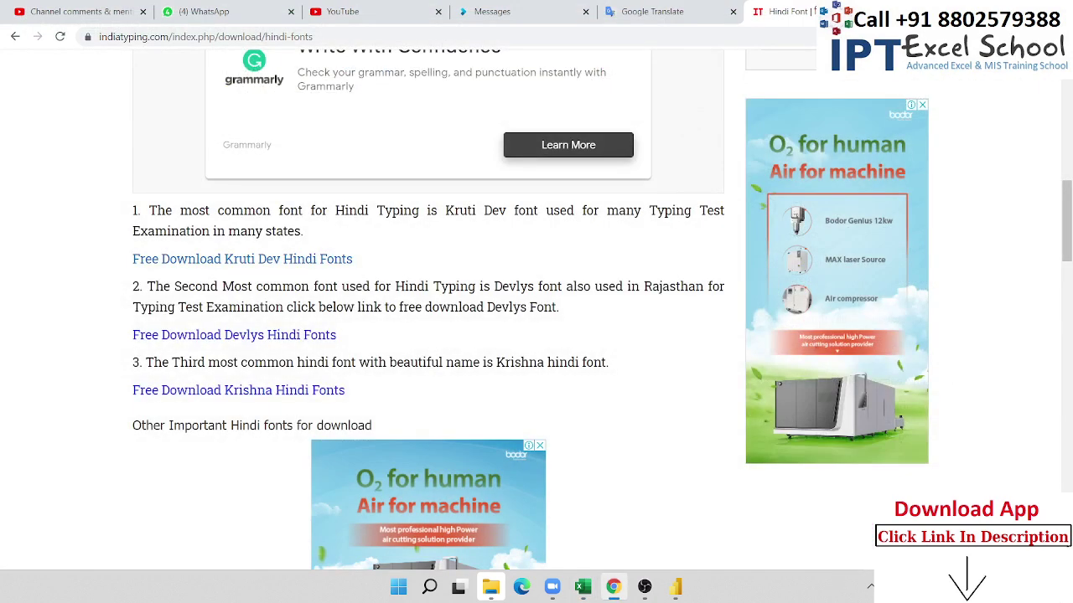
{"action": "key", "text": "ctrl+w"}
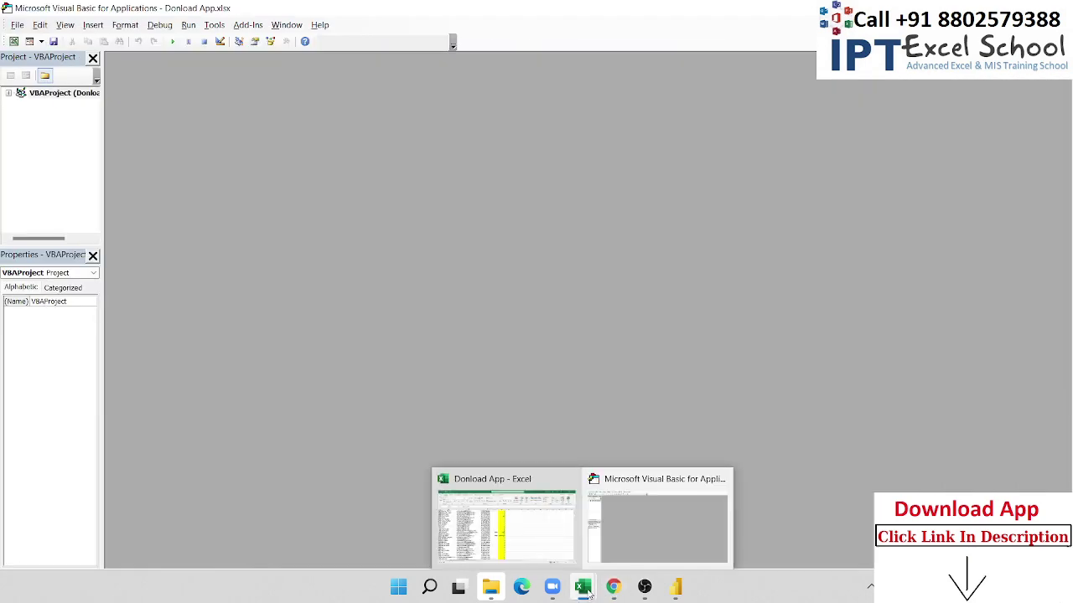
- Save and close the Donload App workbook, then relaunch Excel from the taskbar
{"action": "key", "text": "alt+F4"}
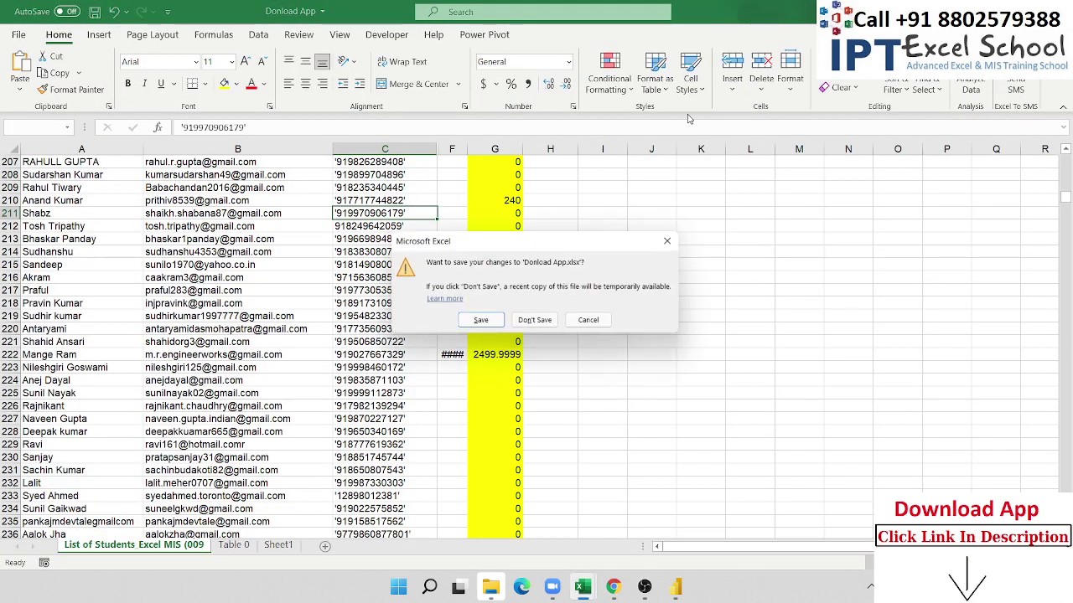
{"action": "left_click", "coordinate": [476, 325]}
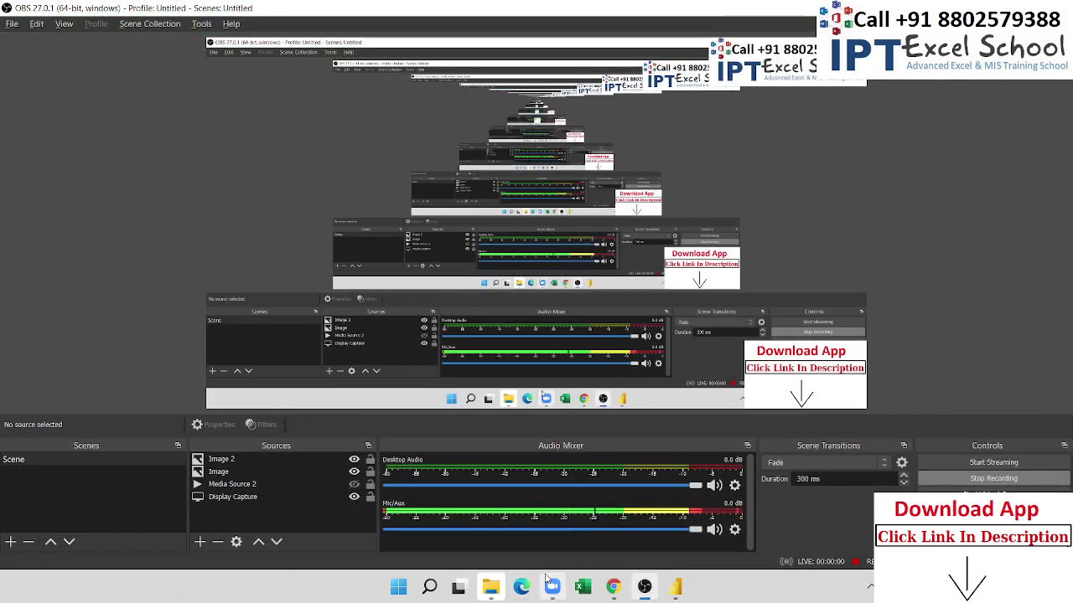
{"action": "key", "text": "super+Down"}
{"action": "key", "text": "super+Down"}
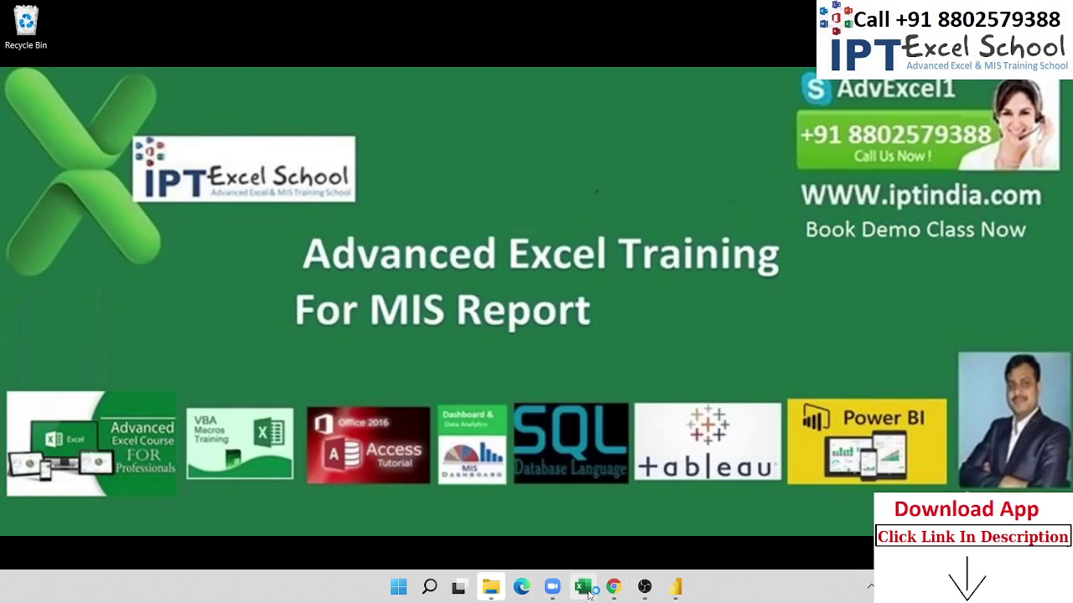
{"action": "left_click", "coordinate": [587, 591]}
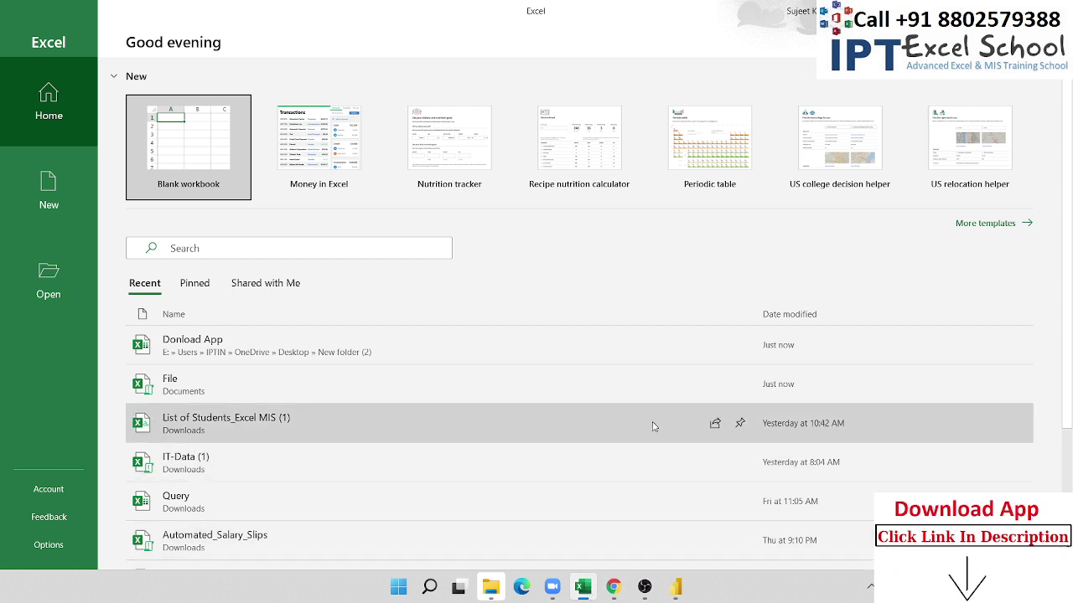
- Reopen File from the Recent list with its macro content enabled
{"action": "left_click", "coordinate": [563, 389]}
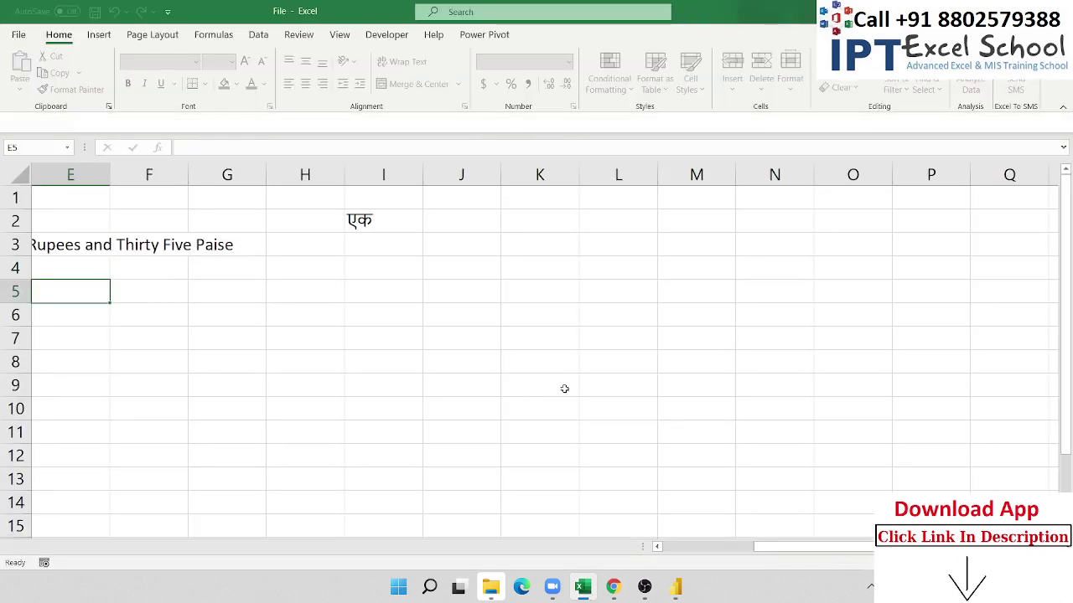
{"action": "left_click", "coordinate": [283, 124]}
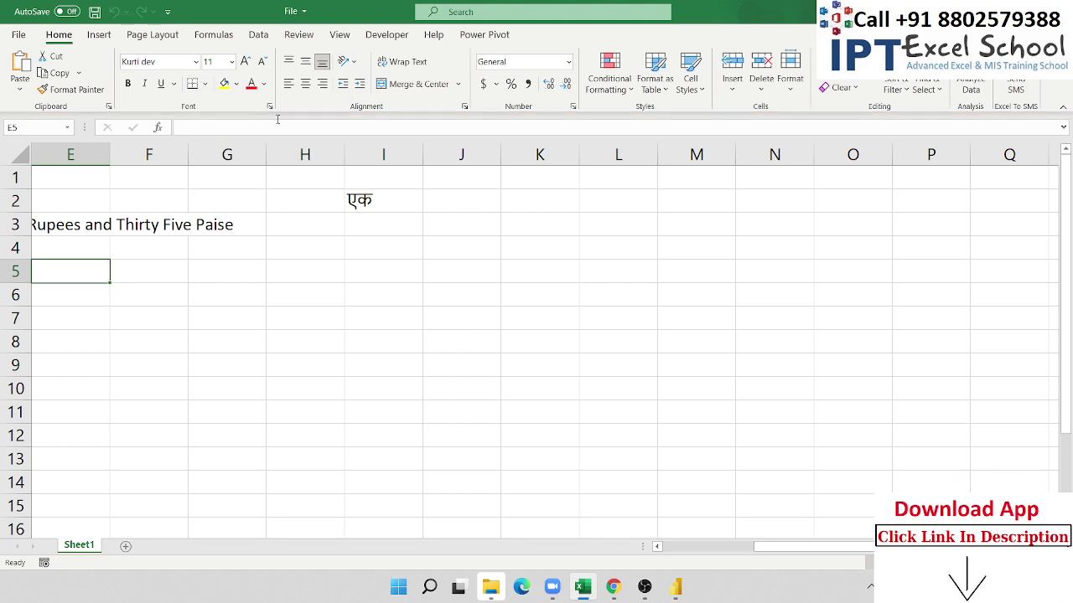
{"action": "left_click", "coordinate": [180, 66]}
- Enter and undo a test value 'fdf' in E5, then type 'krur' into the font box
{"action": "left_click", "coordinate": [83, 278]}
{"action": "type", "text": "fdf"}
{"action": "key", "text": "Return"}
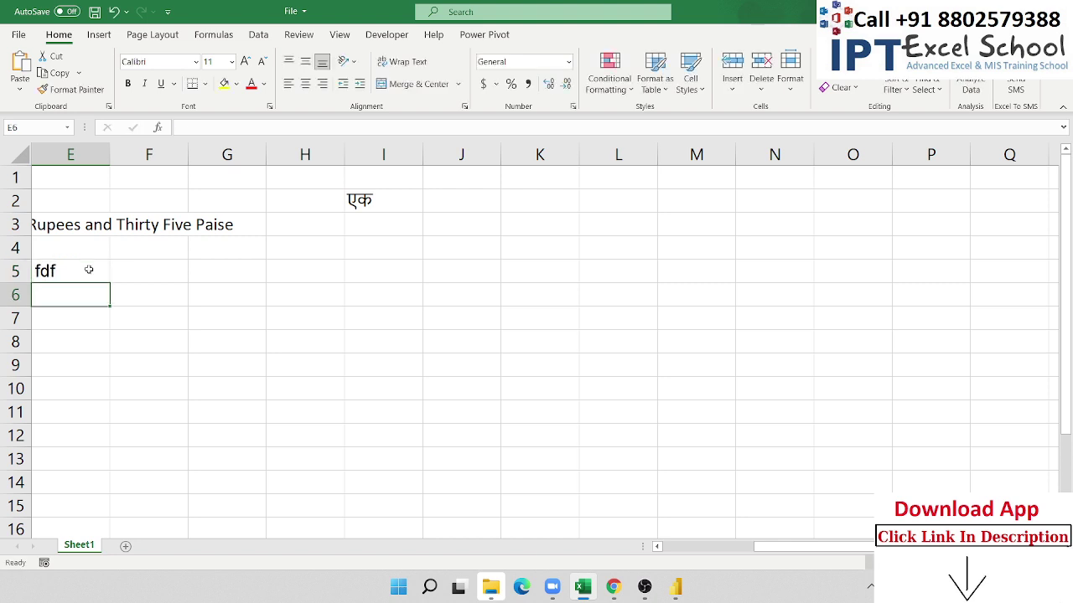
{"action": "key", "text": "ctrl+z"}
{"action": "left_click", "coordinate": [182, 66]}
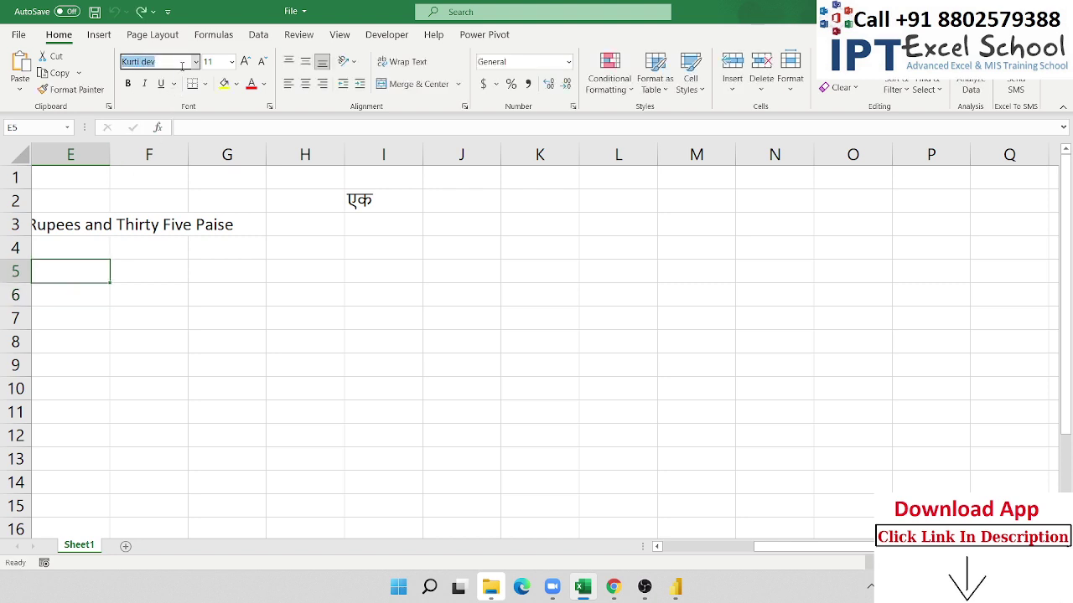
{"action": "type", "text": "k"}
{"action": "type", "text": "r"}
{"action": "type", "text": "ur"}
- Apply the Kruti Dev 021 font to cell E5
{"action": "left_click", "coordinate": [197, 62]}
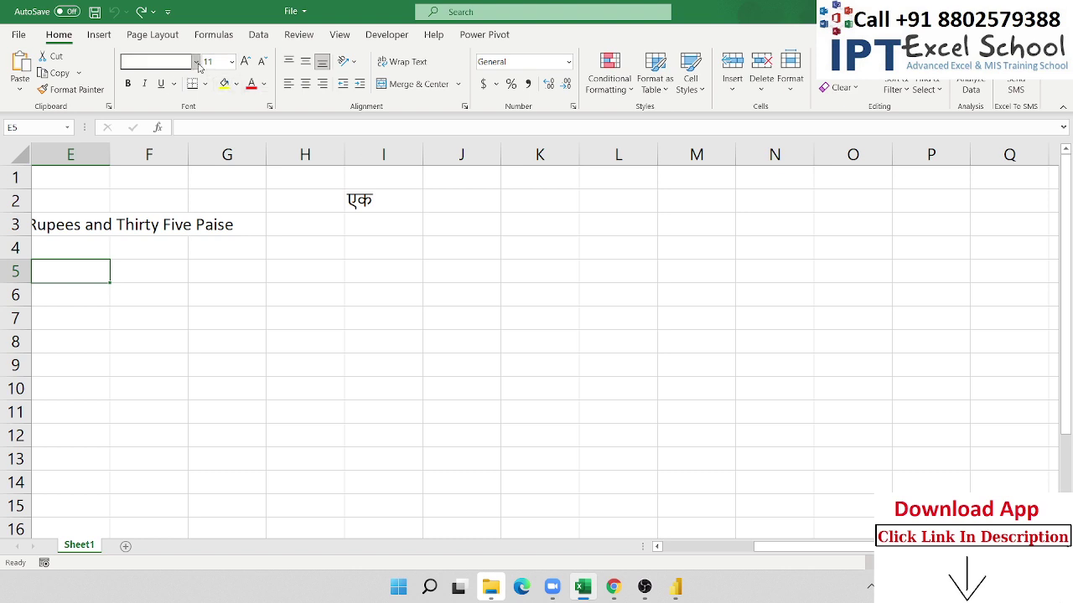
{"action": "type", "text": "KaiTi"}
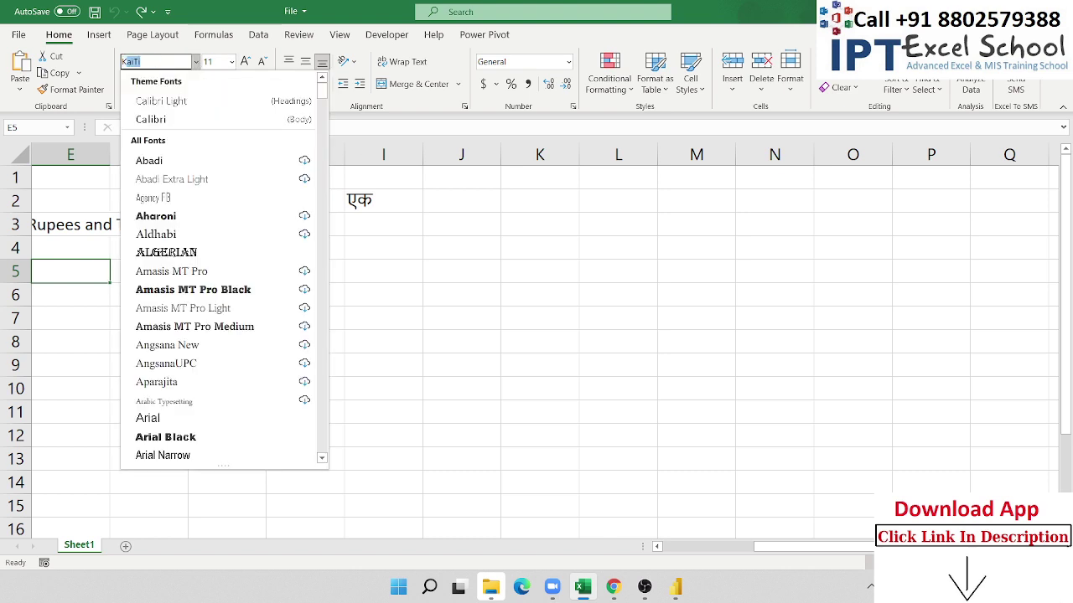
{"action": "scroll", "coordinate": [186, 423], "scroll_direction": "down", "scroll_amount": 2}
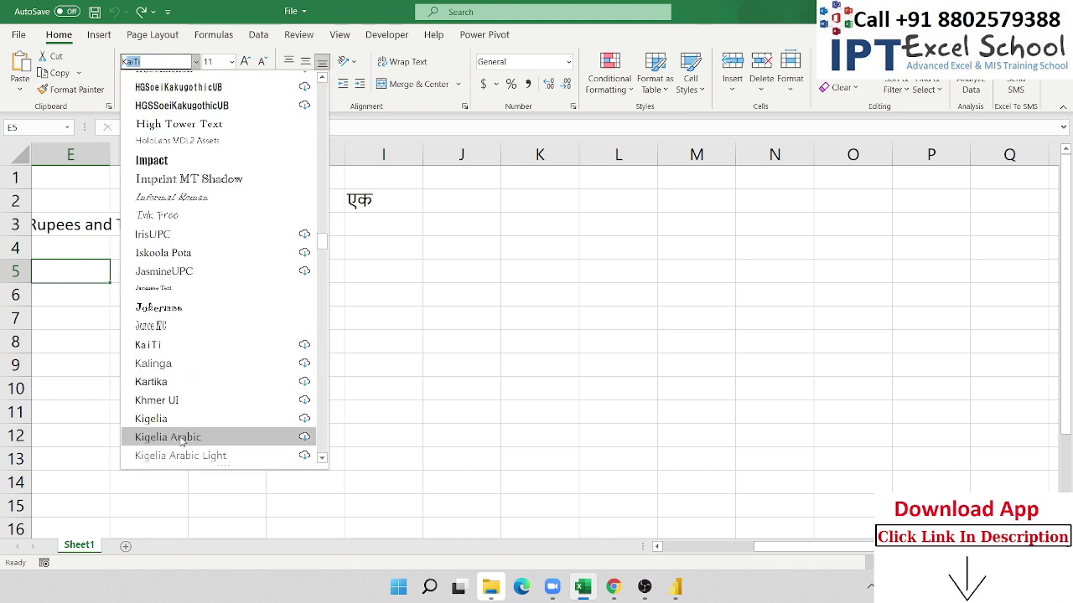
{"action": "scroll", "coordinate": [186, 427], "scroll_direction": "down", "scroll_amount": 2}
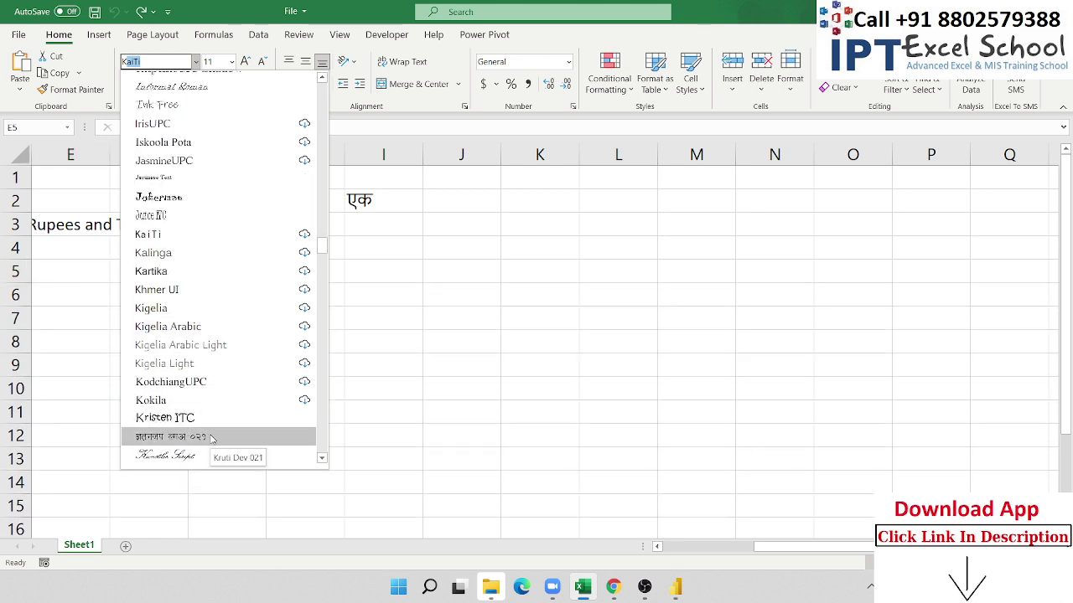
{"action": "left_click", "coordinate": [211, 437]}
- Type test letters like jj and wertyuiopasdfghjkl in E5 to see Hindi glyphs, then erase them
{"action": "type", "text": "jj"}
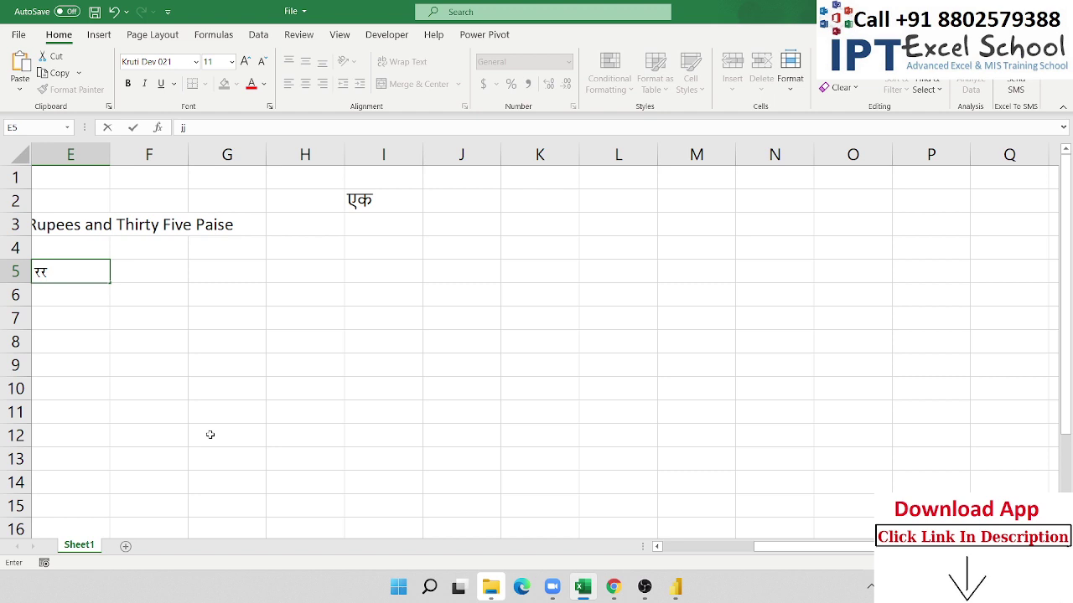
{"action": "left_click", "coordinate": [177, 362]}
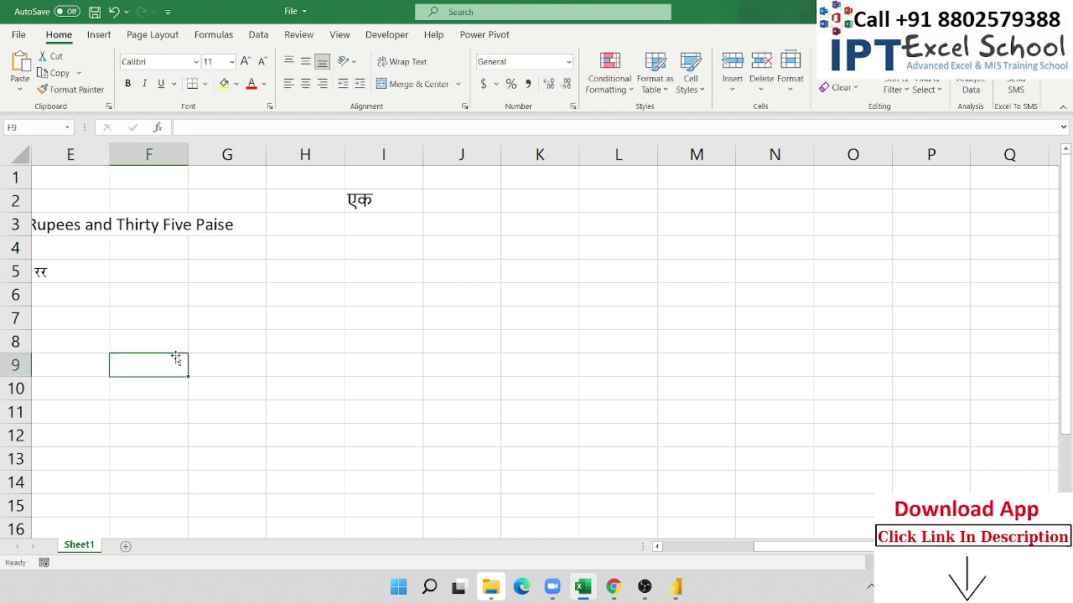
{"action": "left_click", "coordinate": [75, 274]}
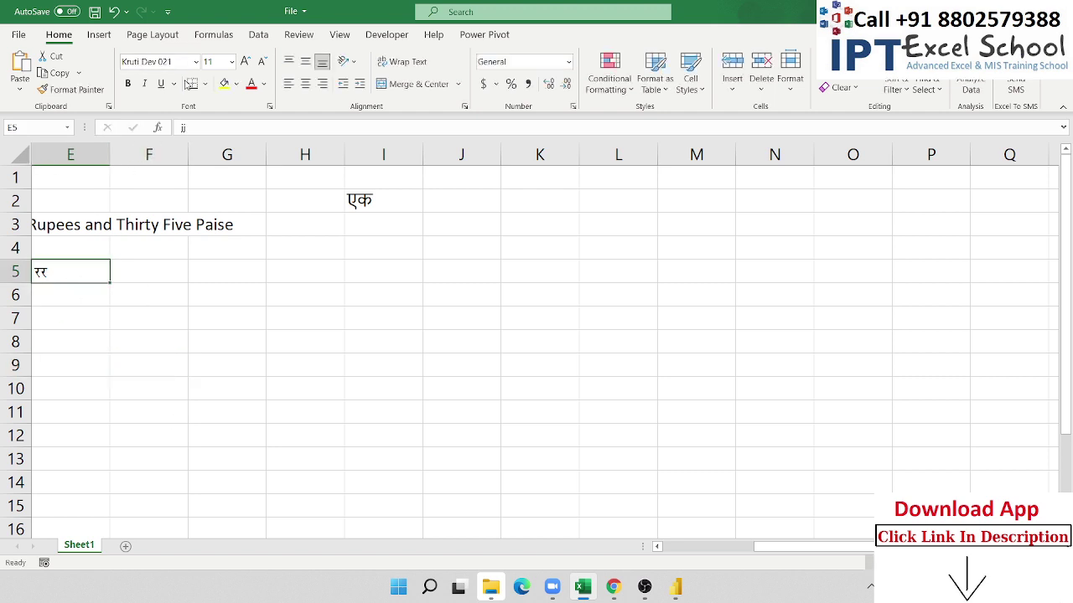
{"action": "key", "text": "BackSpace"}
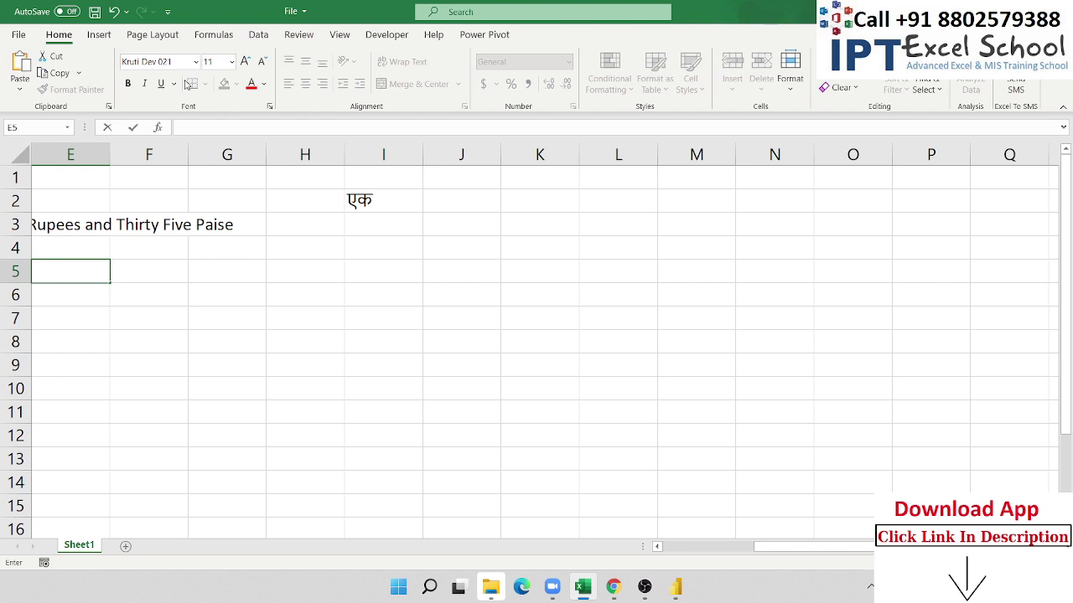
{"action": "type", "text": "y"}
{"action": "key", "text": "BackSpace"}
{"action": "key", "text": "BackSpace"}
{"action": "type", "text": "ye"}
{"action": "key", "text": "BackSpace"}
{"action": "key", "text": "BackSpace"}
{"action": "type", "text": "we"}
{"action": "type", "text": "rtyu"}
{"action": "type", "text": "iop"}
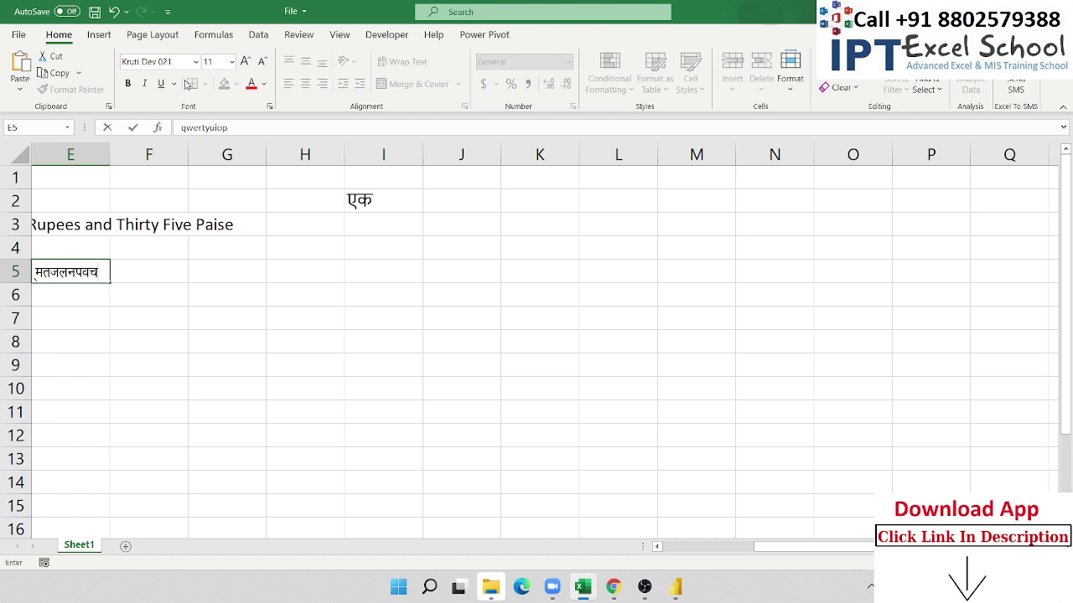
{"action": "type", "text": "asdfgh"}
{"action": "type", "text": "jk"}
{"action": "type", "text": "l"}
{"action": "key", "text": "BackSpace"}
{"action": "key", "text": "BackSpace"}
{"action": "key", "text": "BackSpace"}
{"action": "key", "text": "BackSpace"}
{"action": "key", "text": "BackSpace"}
{"action": "key", "text": "BackSpace"}
{"action": "key", "text": "BackSpace"}
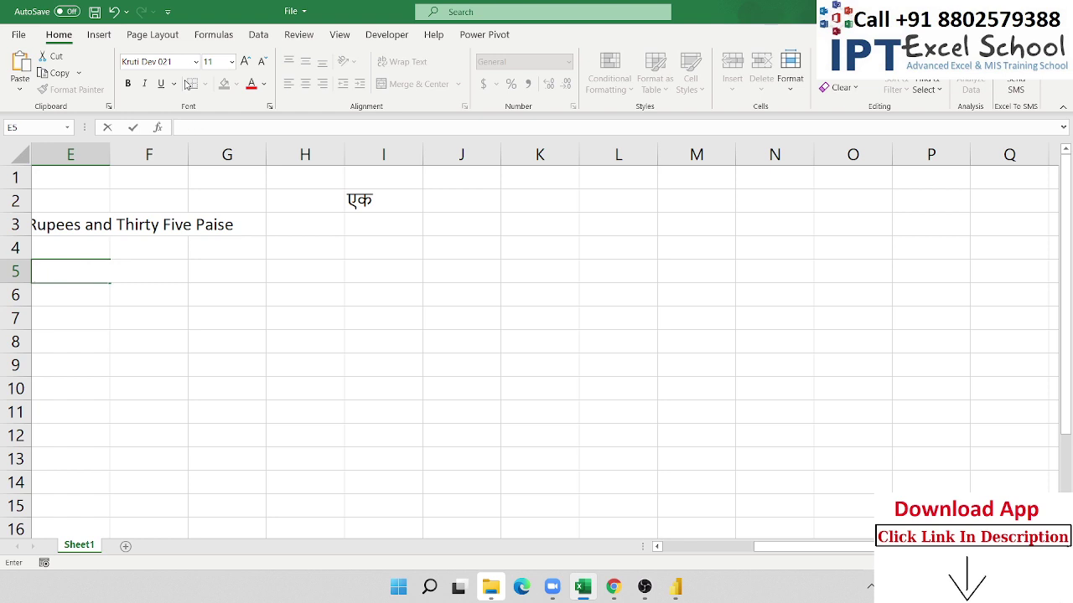
- Commit the jj test entry in E5 and glance through the open folder windows
{"action": "type", "text": "jj"}
{"action": "key", "text": "ctrl+Return"}
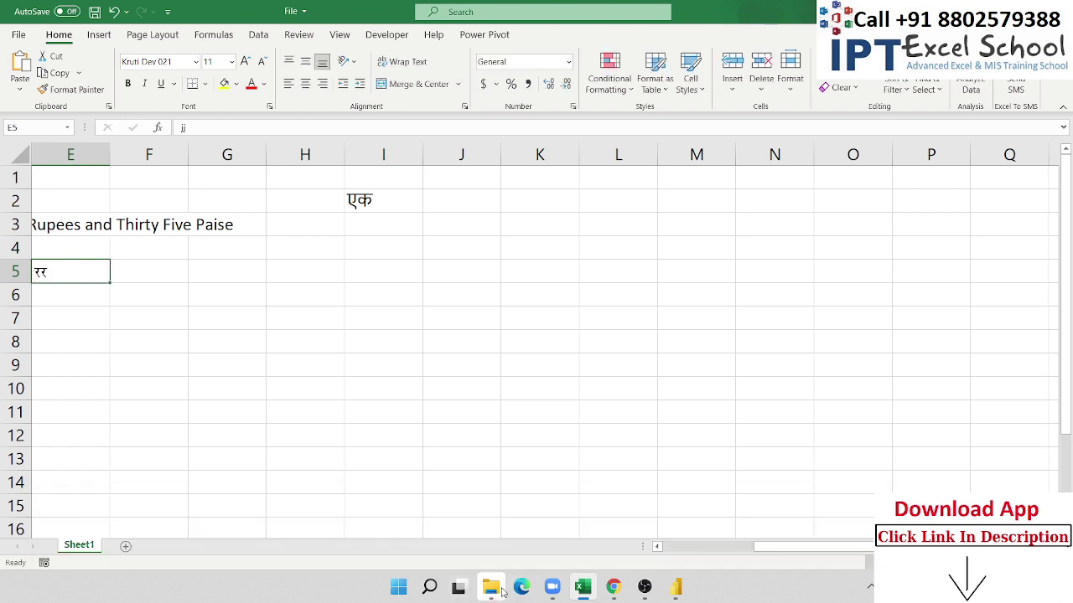
{"action": "left_click", "coordinate": [502, 592]}
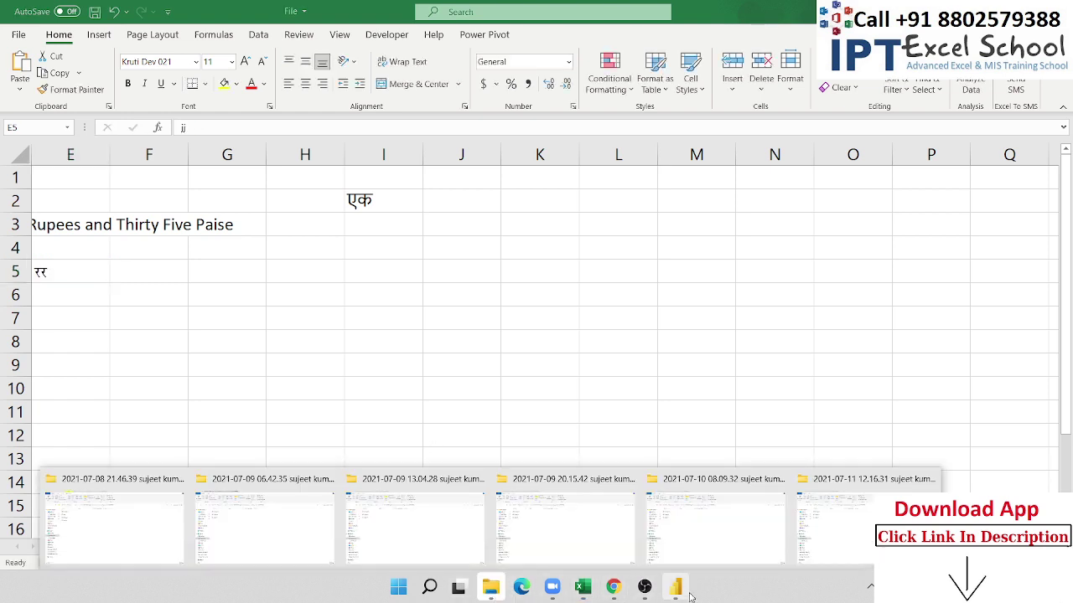
{"action": "left_click", "coordinate": [829, 524]}
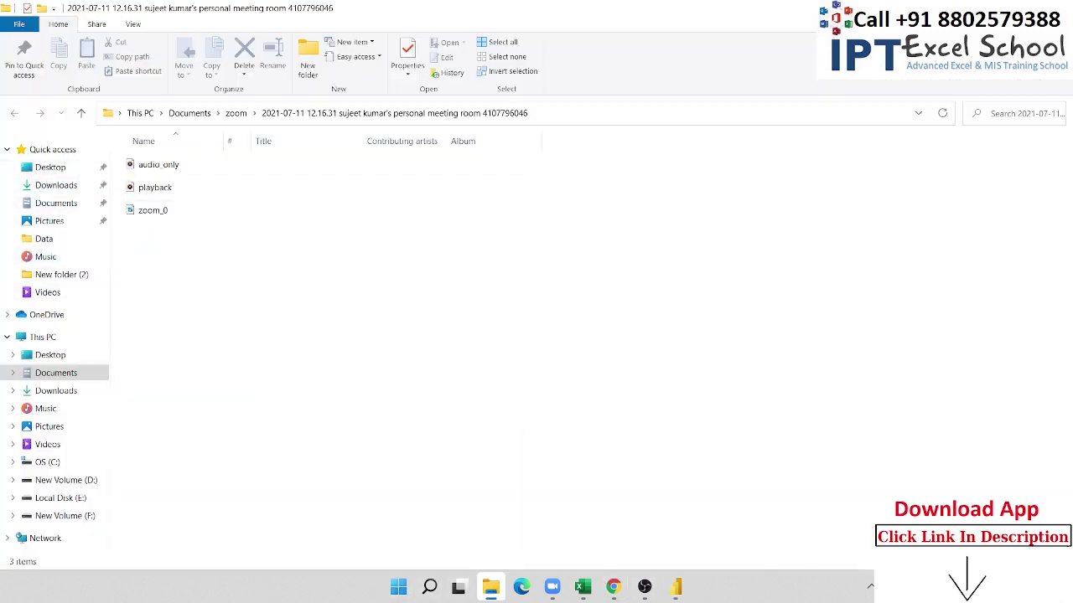
{"action": "key", "text": "alt+Tab"}
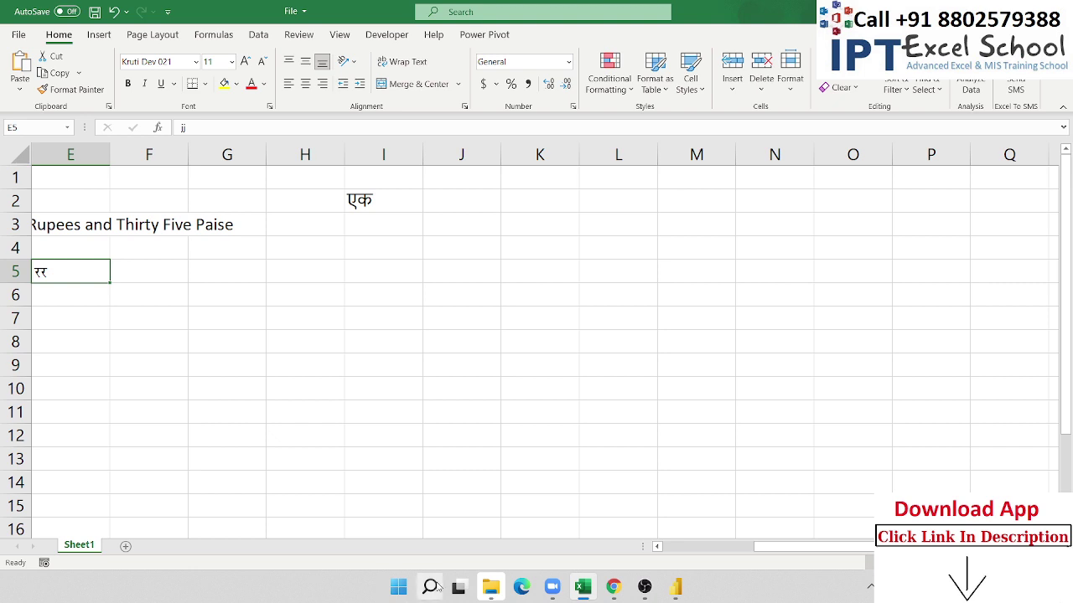
- Open kruti-dev-021.zip from Chrome's Downloads list
{"action": "mouse_move", "coordinate": [491, 589]}
{"action": "left_click", "coordinate": [614, 586]}
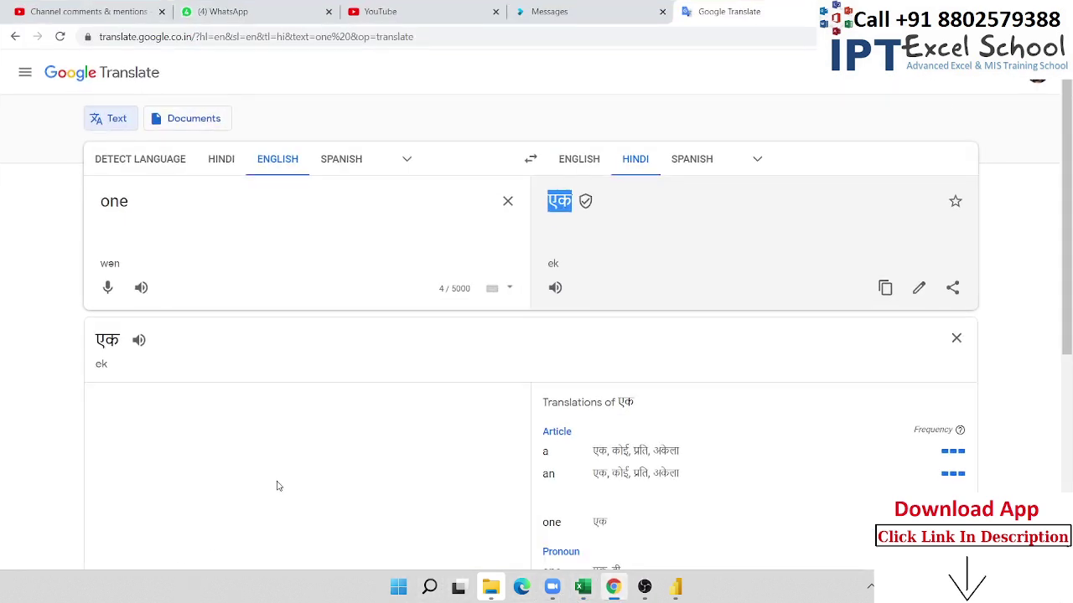
{"action": "left_click", "coordinate": [1057, 36]}
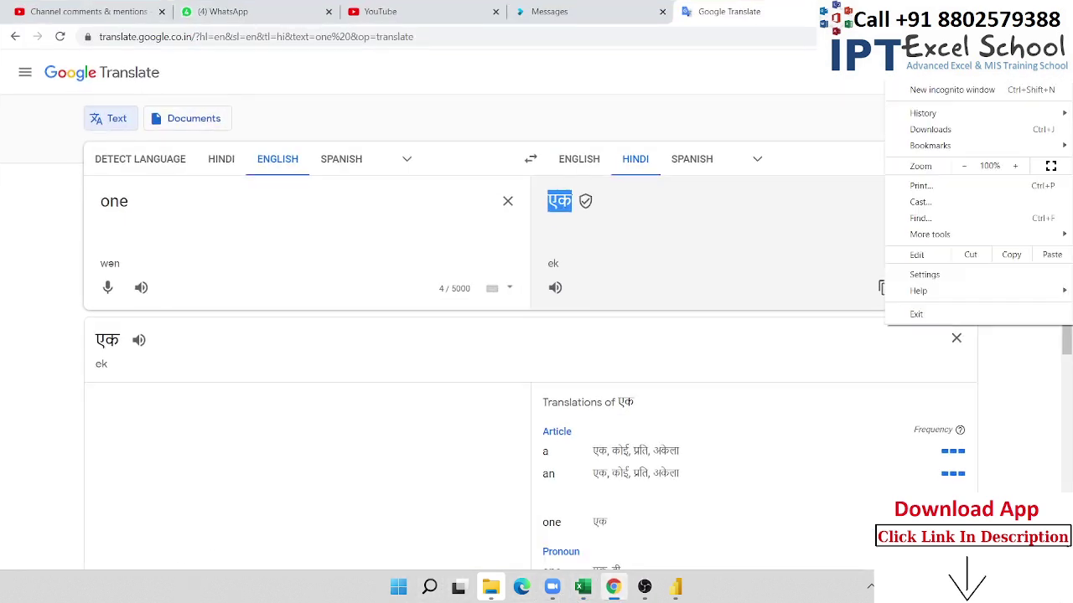
{"action": "left_click", "coordinate": [963, 131]}
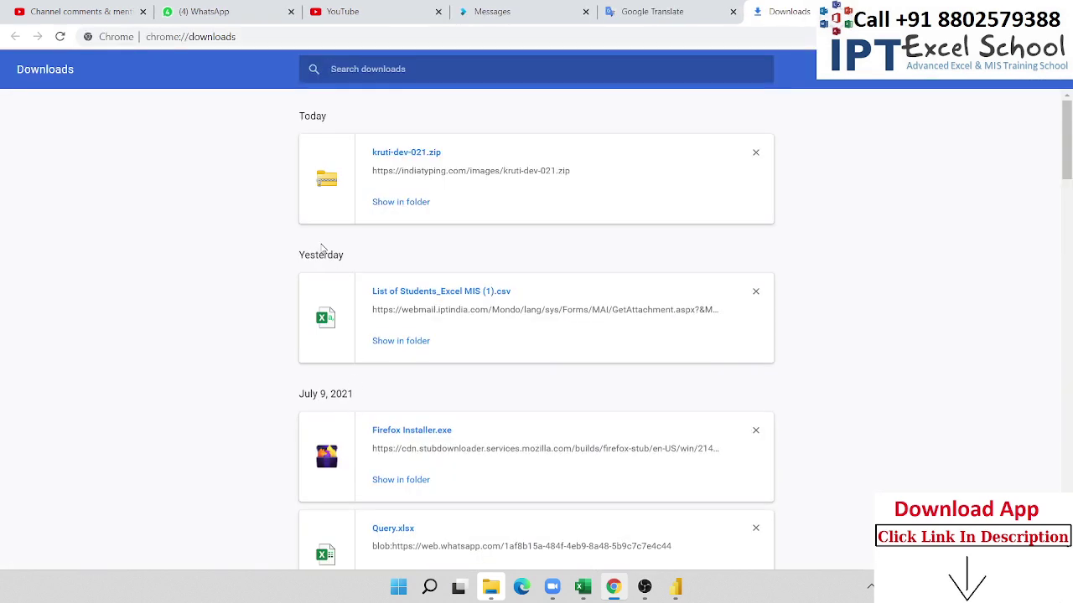
{"action": "left_click", "coordinate": [409, 156]}
- Preview the Kruti Dev 021 font file without printing, close the viewer, and return to Excel
{"action": "double_click", "coordinate": [196, 165]}
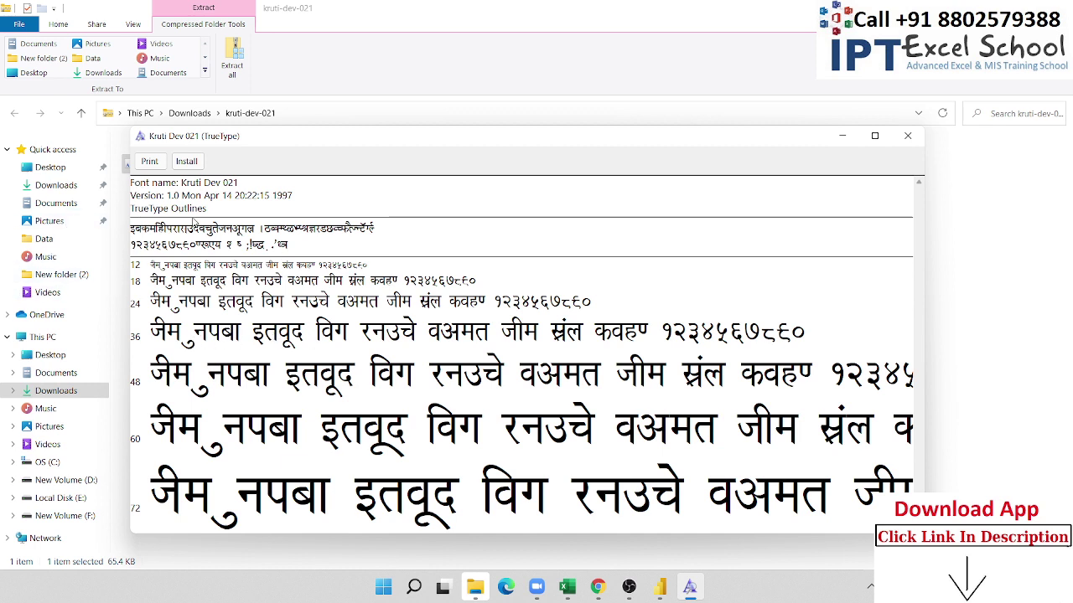
{"action": "left_click", "coordinate": [144, 165]}
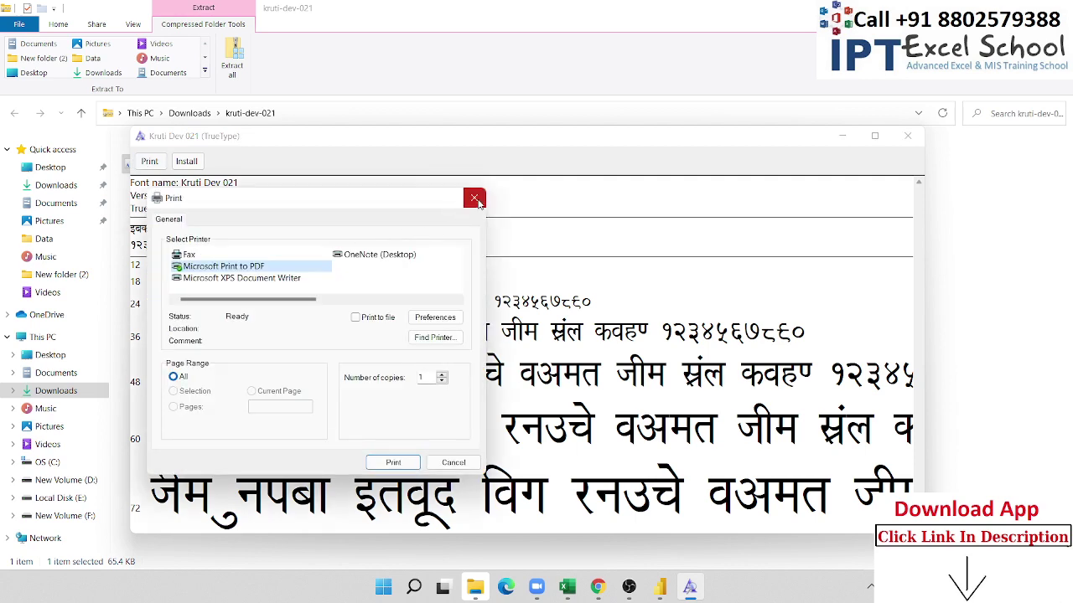
{"action": "left_click", "coordinate": [473, 198]}
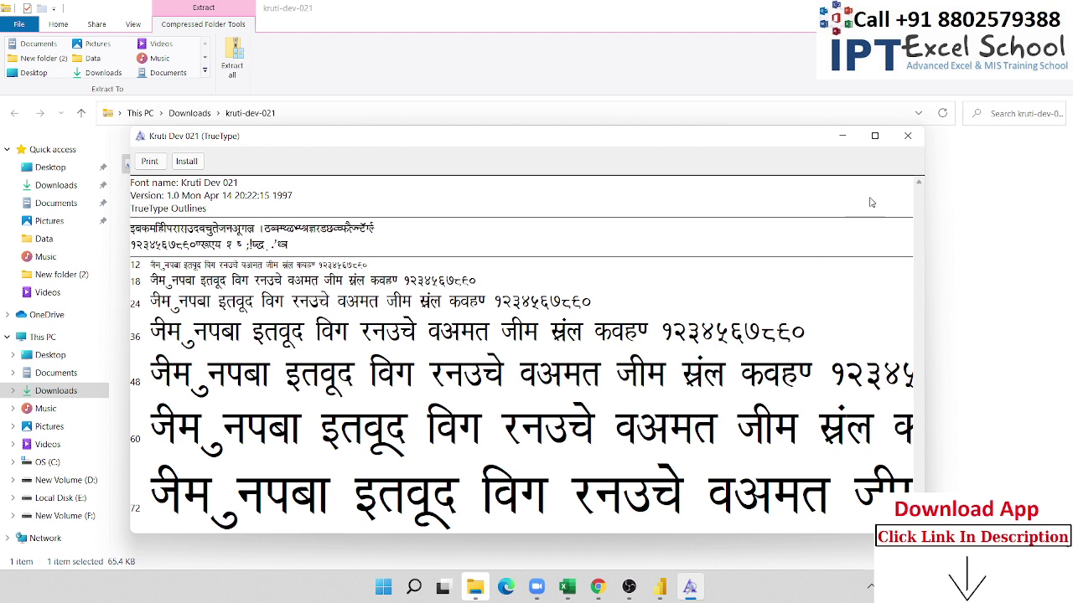
{"action": "left_click", "coordinate": [910, 139]}
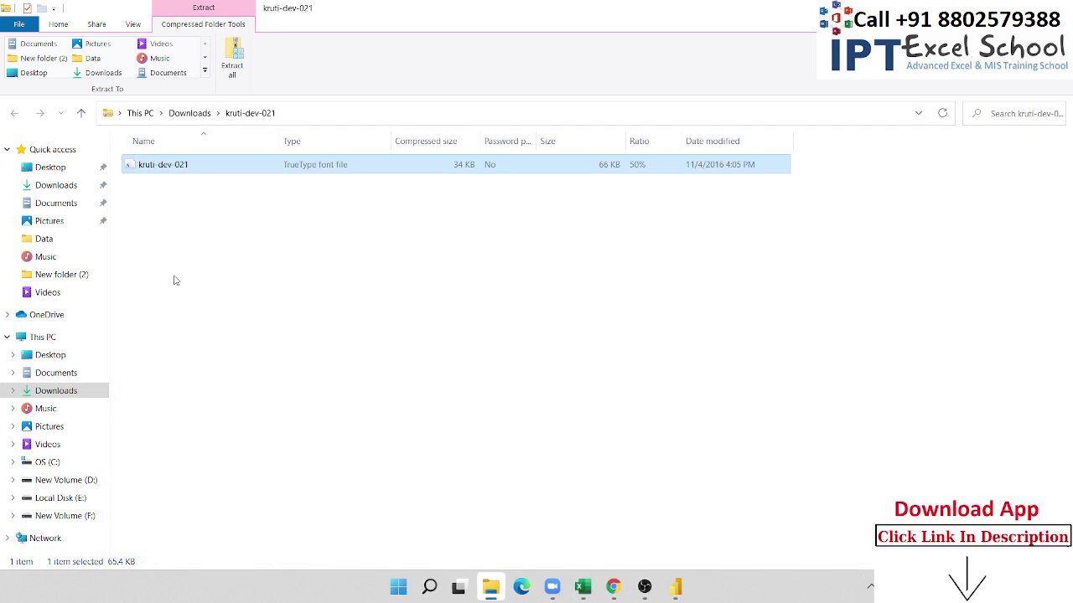
{"action": "key", "text": "alt+Tab"}
{"action": "key", "text": "alt+Tab"}
{"action": "key", "text": "alt+Tab"}
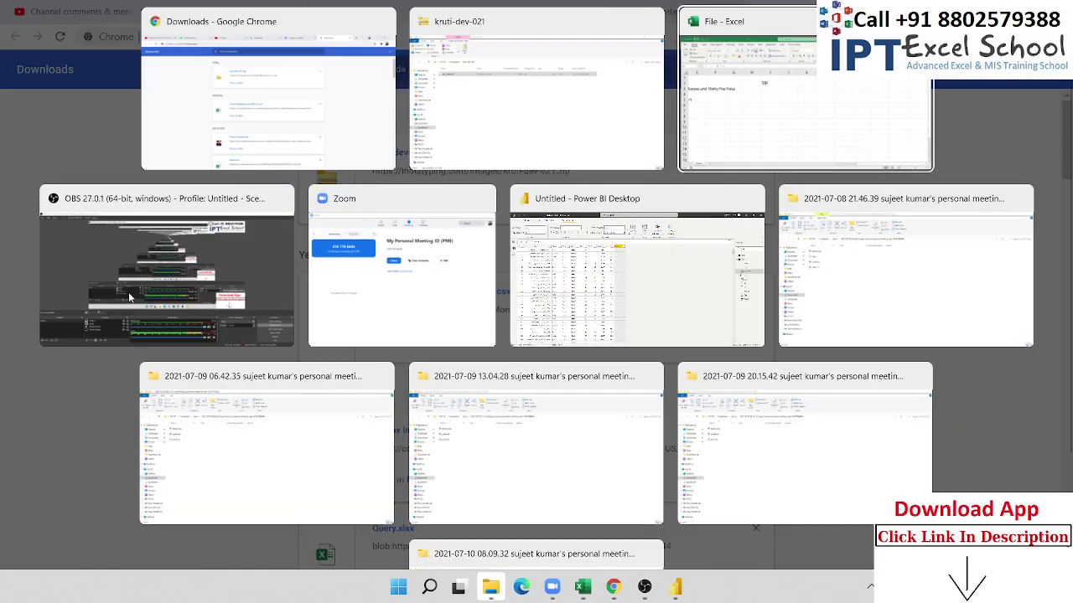
- Clear E5, try a few Kruti Dev keys, and enter ,d so it shows एक
{"action": "key", "text": "Delete"}
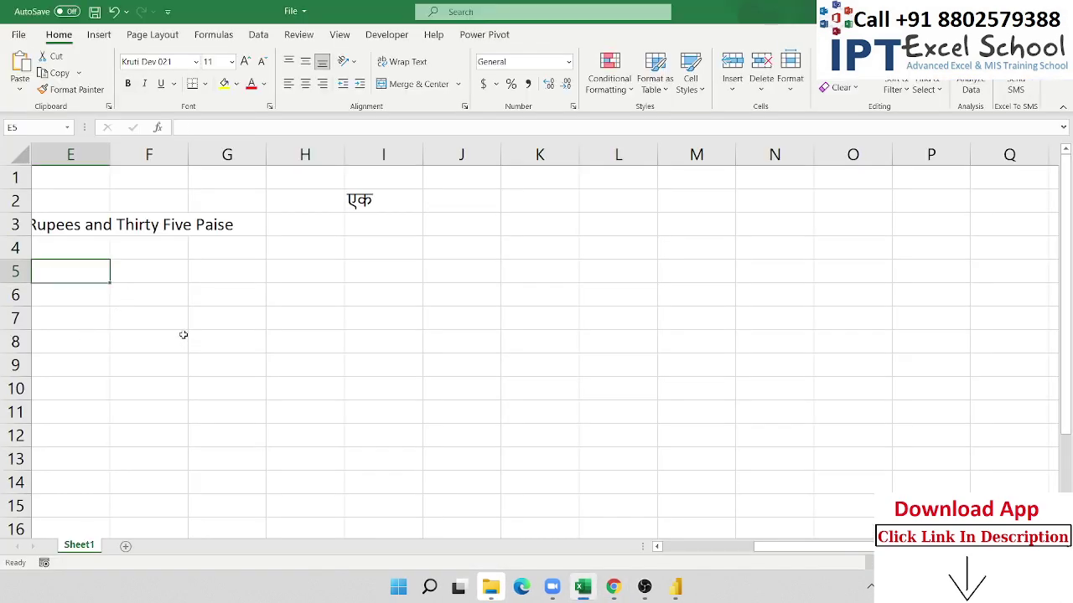
{"action": "type", "text": "h"}
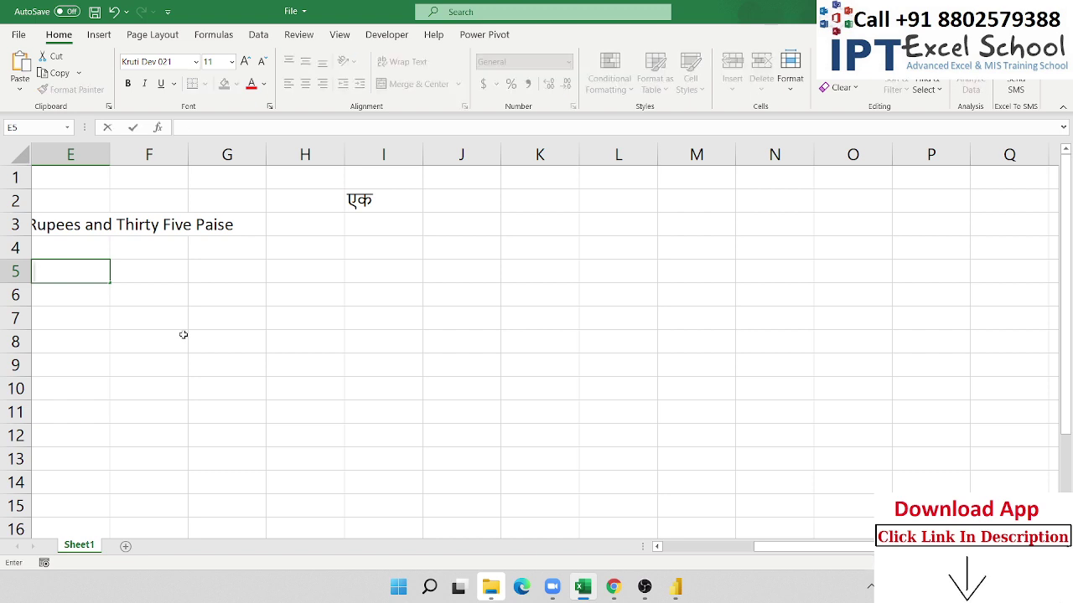
{"action": "type", "text": "v"}
{"action": "key", "text": "BackSpace"}
{"action": "type", "text": "v"}
{"action": "key", "text": "BackSpace"}
{"action": "type", "text": "r"}
{"action": "key", "text": "BackSpace"}
{"action": "type", "text": "n"}
{"action": "key", "text": "BackSpace"}
{"action": "type", "text": "n"}
{"action": "key", "text": "BackSpace"}
{"action": "type", "text": "i"}
{"action": "key", "text": "BackSpace"}
{"action": "type", "text": "d"}
{"action": "key", "text": "Return"}
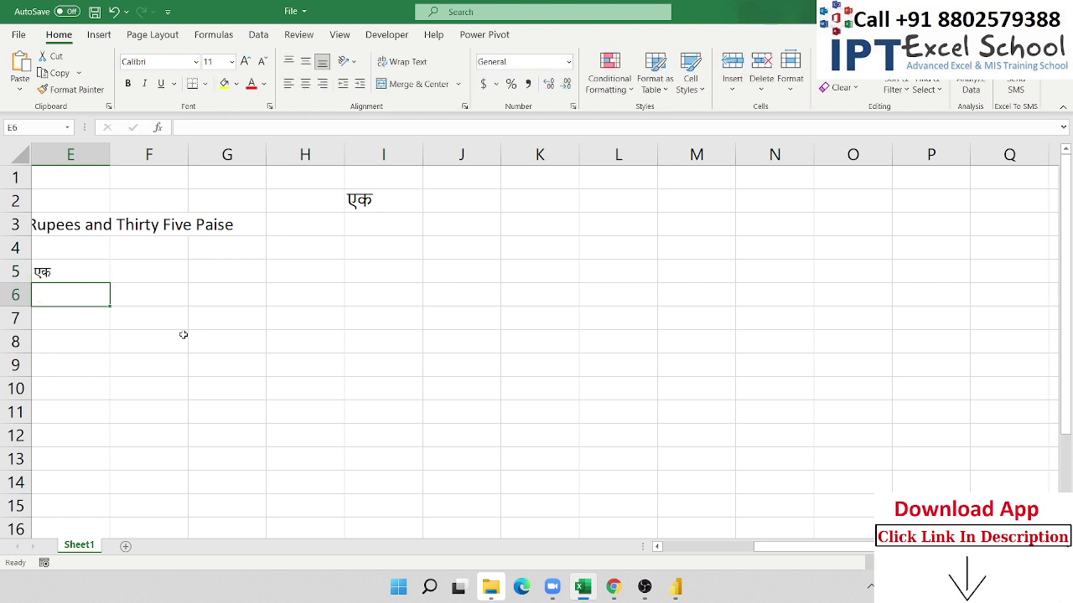
- Reopen E5 to check its ,d contents, then bring the Excel workbook back to the front
{"action": "double_click", "coordinate": [68, 277]}
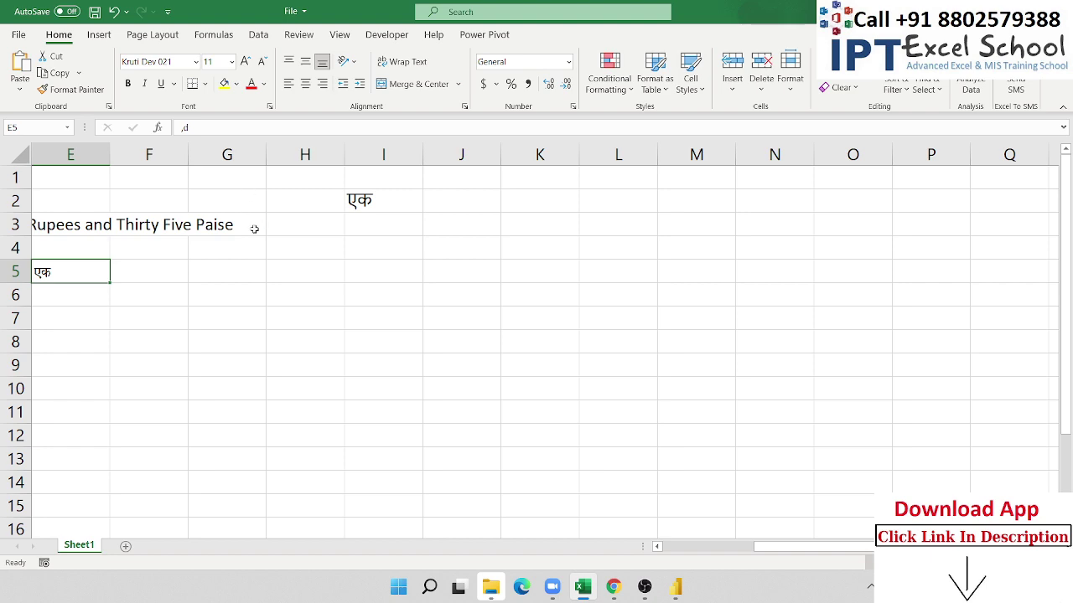
{"action": "key", "text": "alt+Tab"}
{"action": "key", "text": "alt+Tab"}
{"action": "key", "text": "alt+Tab"}
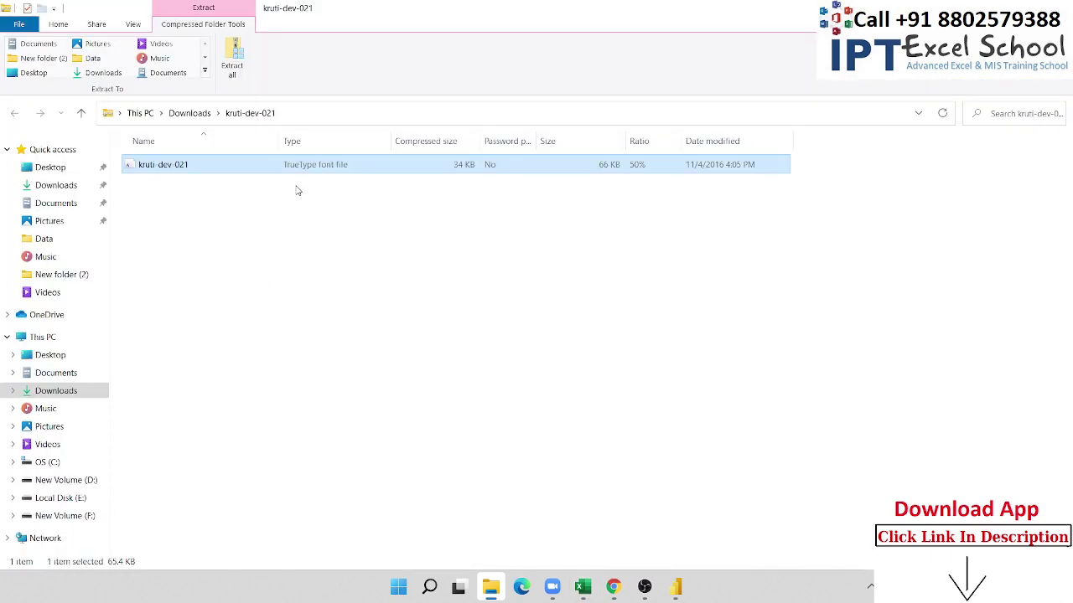
{"action": "key", "text": "alt+Tab"}
{"action": "key", "text": "alt+Tab"}
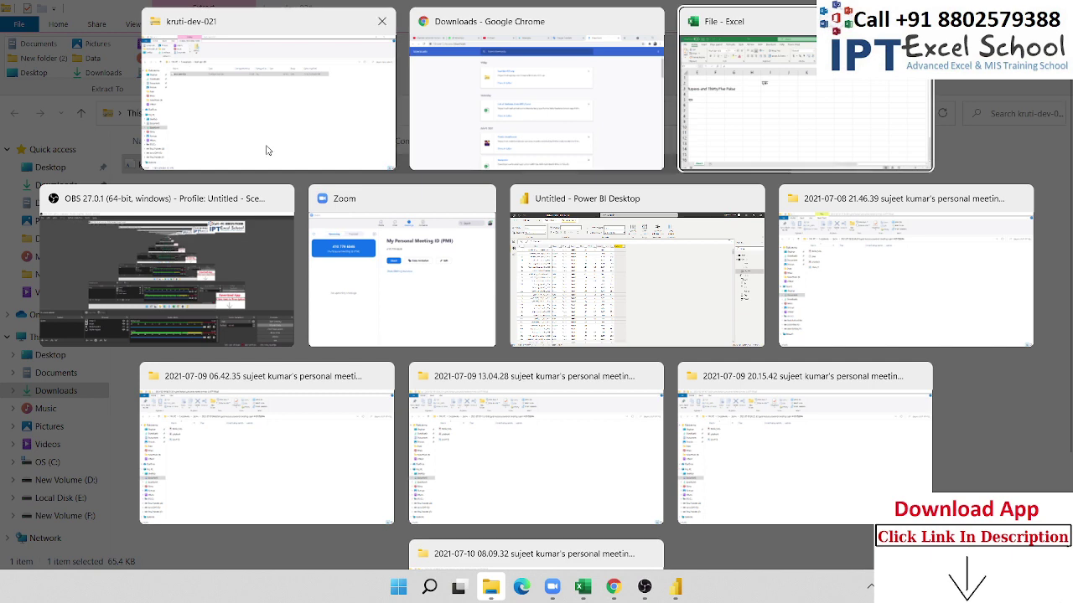
{"action": "left_click", "coordinate": [705, 127]}
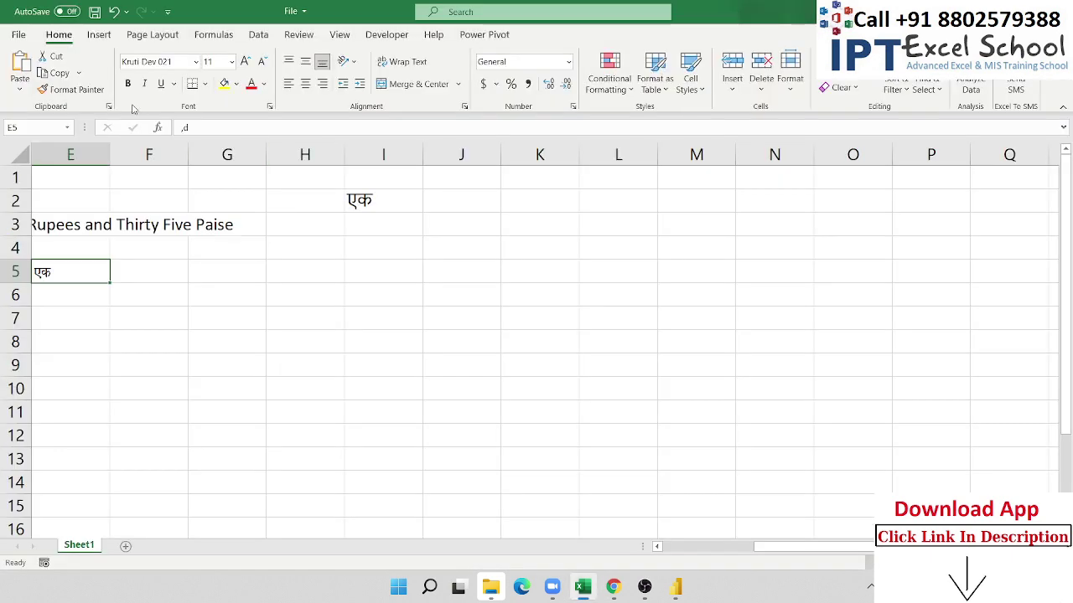
- In the VBA editor, change GetDigit's Case 1 from "One" to ",d" and return to Excel
{"action": "left_click", "coordinate": [386, 34]}
{"action": "left_click", "coordinate": [20, 84]}
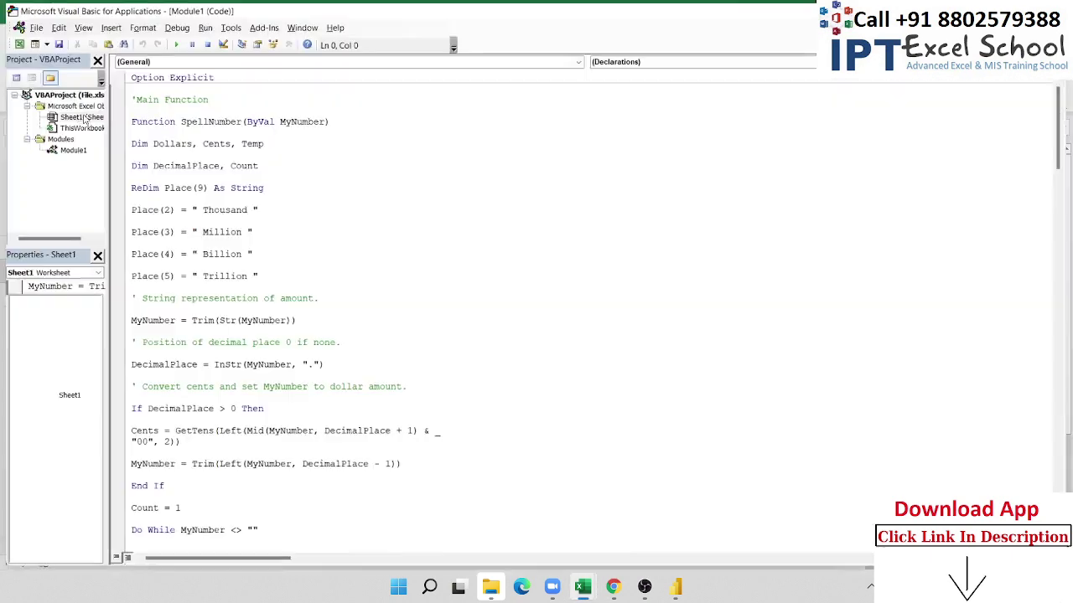
{"action": "scroll", "coordinate": [183, 457], "scroll_direction": "down", "scroll_amount": 4}
{"action": "scroll", "coordinate": [182, 457], "scroll_direction": "down", "scroll_amount": 7}
{"action": "scroll", "coordinate": [182, 456], "scroll_direction": "down", "scroll_amount": 7}
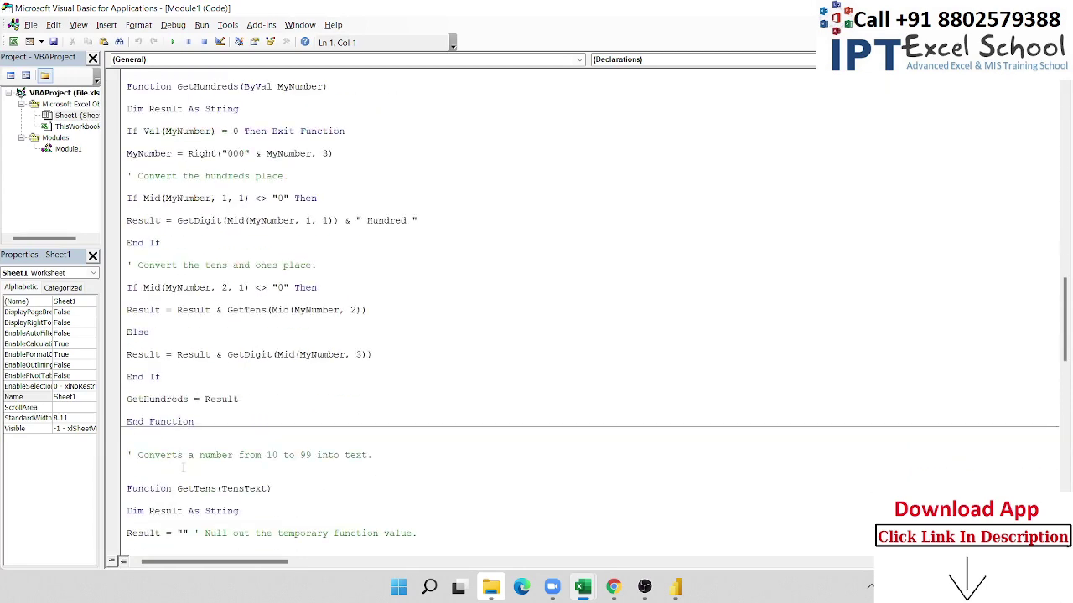
{"action": "scroll", "coordinate": [182, 457], "scroll_direction": "down", "scroll_amount": 7}
{"action": "scroll", "coordinate": [185, 443], "scroll_direction": "down", "scroll_amount": 3}
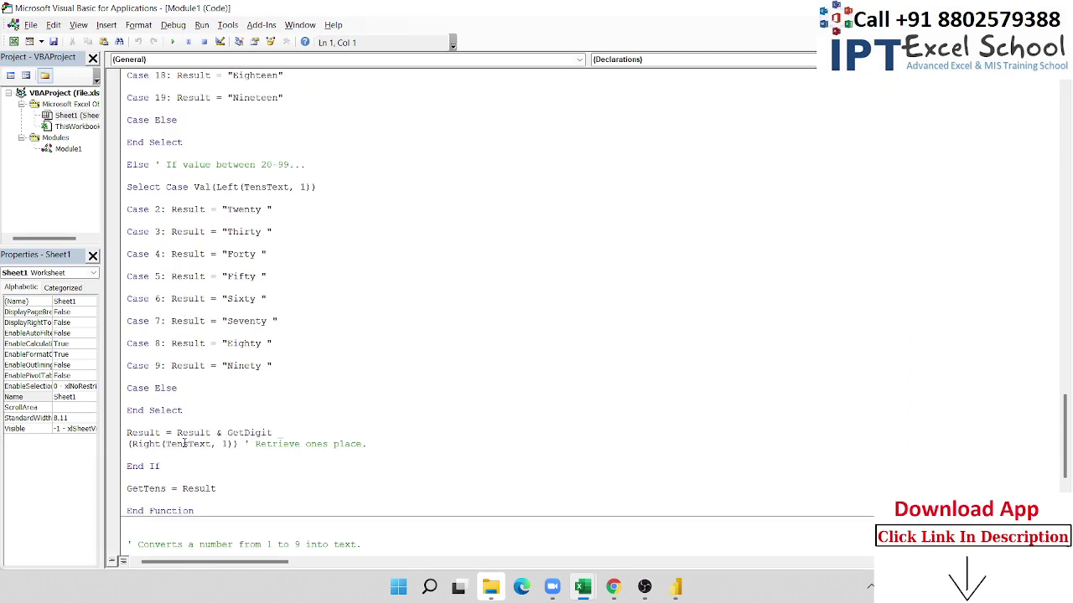
{"action": "scroll", "coordinate": [184, 443], "scroll_direction": "down", "scroll_amount": 8}
{"action": "scroll", "coordinate": [185, 443], "scroll_direction": "down", "scroll_amount": 3}
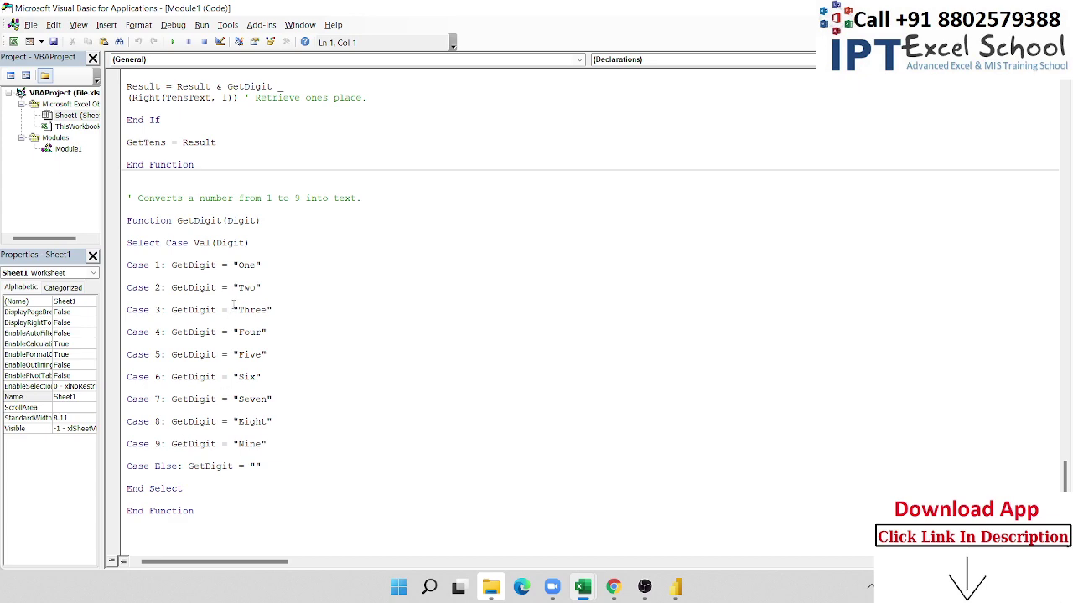
{"action": "double_click", "coordinate": [251, 265]}
{"action": "type", "text": ",d"}
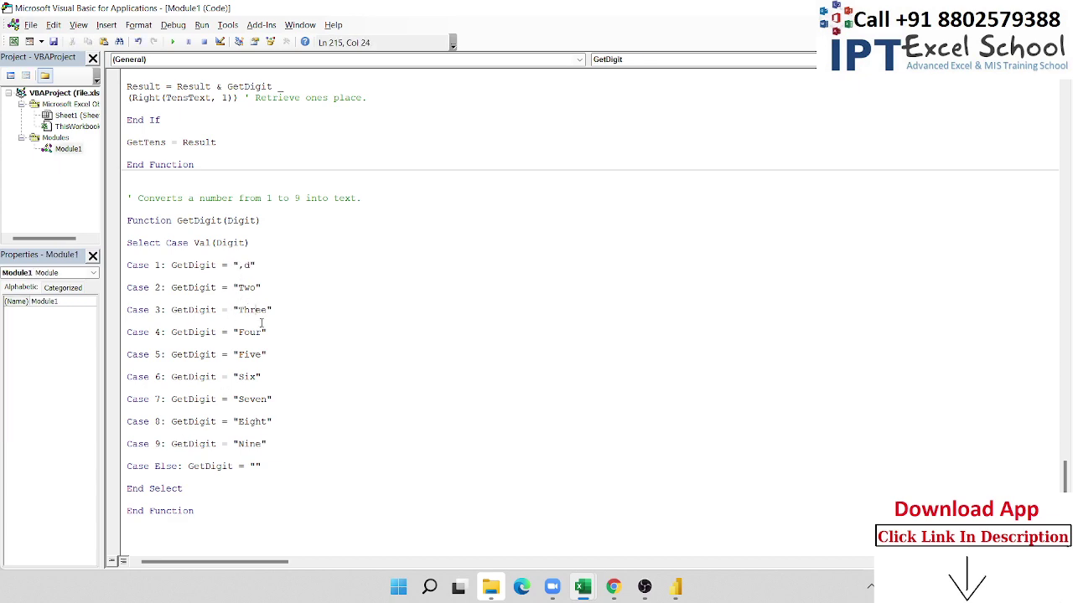
{"action": "key", "text": "alt+F11"}
{"action": "key", "text": "alt"}
- Dismiss the access-key prompt, reselect E5, and try the single keys f, y, j and l
{"action": "key", "text": "d"}
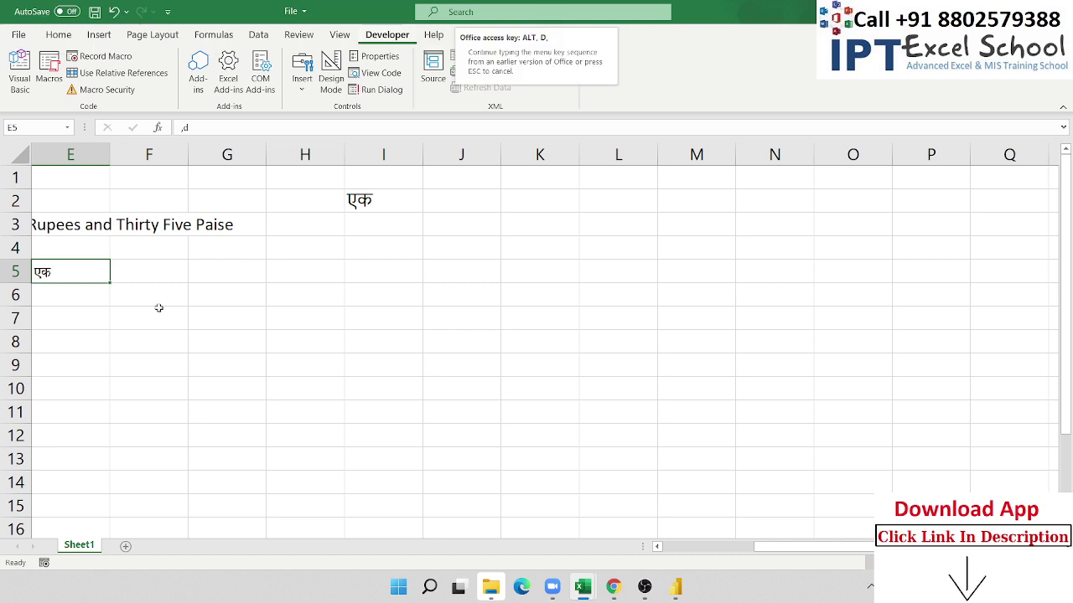
{"action": "key", "text": "Escape"}
{"action": "left_click", "coordinate": [73, 334]}
{"action": "left_click", "coordinate": [73, 272]}
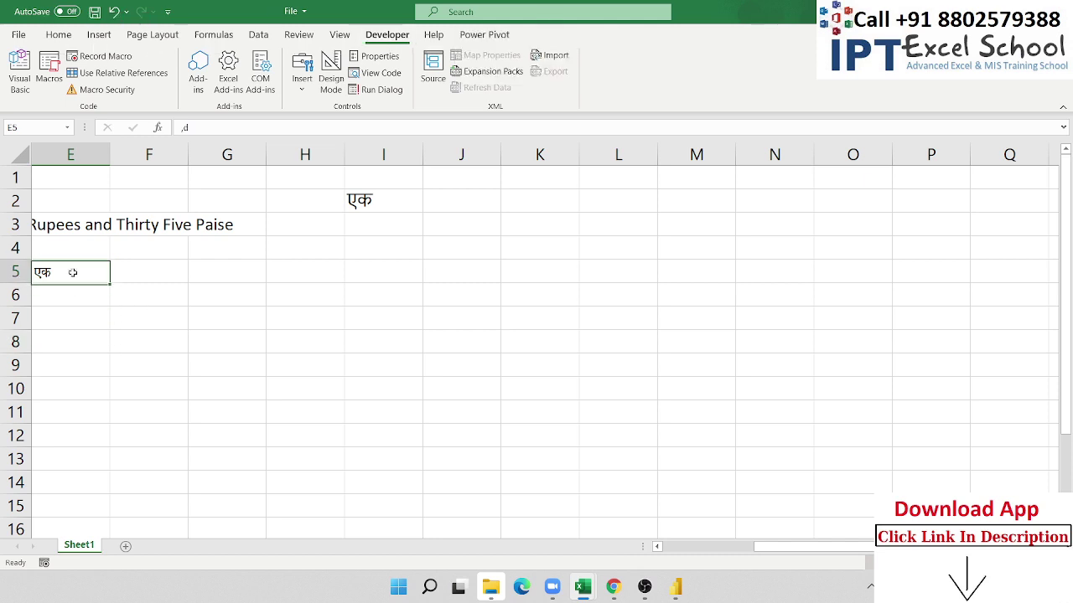
{"action": "type", "text": "f"}
{"action": "key", "text": "BackSpace"}
{"action": "type", "text": "y"}
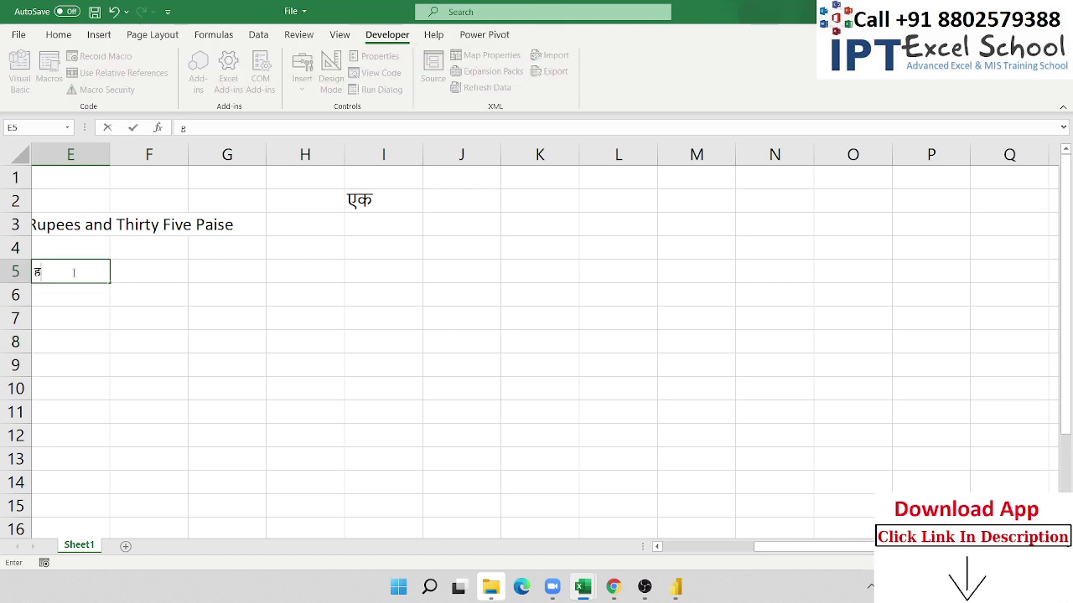
{"action": "key", "text": "BackSpace"}
{"action": "type", "text": "j"}
{"action": "key", "text": "BackSpace"}
{"action": "type", "text": "j"}
{"action": "key", "text": "BackSpace"}
{"action": "type", "text": "j"}
{"action": "key", "text": "BackSpace"}
{"action": "type", "text": "l"}
{"action": "key", "text": "BackSpace"}
- Test keys qt, x, Q, i, [ and a, then type dghjkl;;'zxcvbnm in E5
{"action": "type", "text": "q"}
{"action": "type", "text": "t"}
{"action": "key", "text": "BackSpace"}
{"action": "type", "text": "x"}
{"action": "key", "text": "BackSpace"}
{"action": "type", "text": "Q"}
{"action": "key", "text": "BackSpace"}
{"action": "type", "text": "i"}
{"action": "key", "text": "BackSpace"}
{"action": "type", "text": "["}
{"action": "key", "text": "BackSpace"}
{"action": "type", "text": "a"}
{"action": "key", "text": "BackSpace"}
{"action": "type", "text": "d"}
{"action": "type", "text": "g"}
{"action": "type", "text": "hjkl"}
{"action": "type", "text": ";"}
{"action": "type", "text": ";'"}
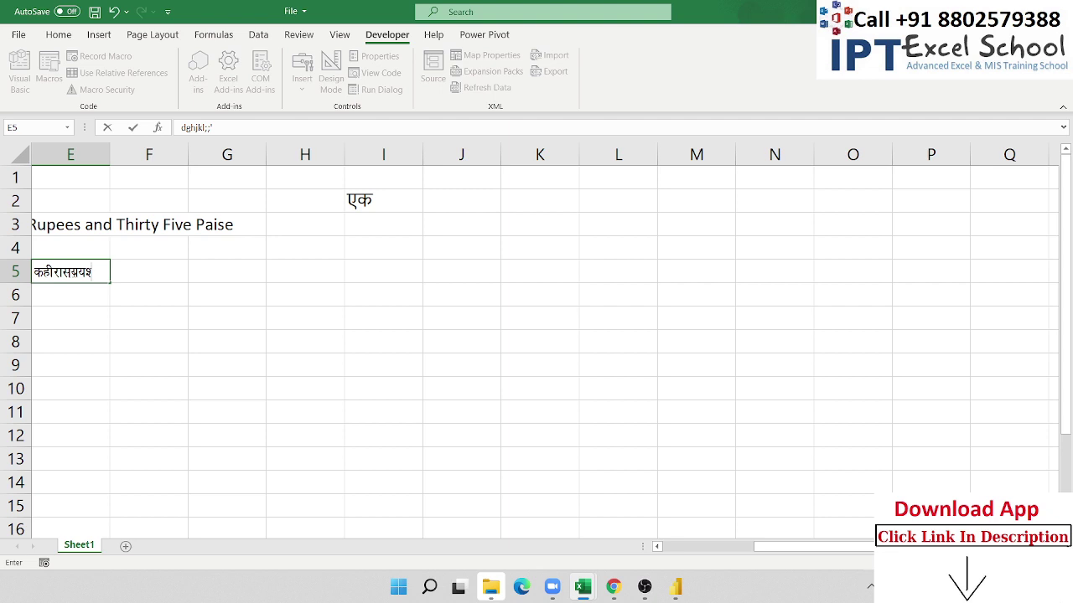
{"action": "type", "text": "zxcv"}
{"action": "type", "text": "bnm"}
- Cancel the test letters and type the Kruti Dev keys for दो into E5
{"action": "key", "text": "BackSpace"}
{"action": "key", "text": "BackSpace"}
{"action": "type", "text": "n"}
{"action": "key", "text": "Escape"}
{"action": "type", "text": "n"}
{"action": "type", "text": "l"}
{"action": "key", "text": "BackSpace"}
{"action": "type", "text": "l"}
{"action": "key", "text": "BackSpace"}
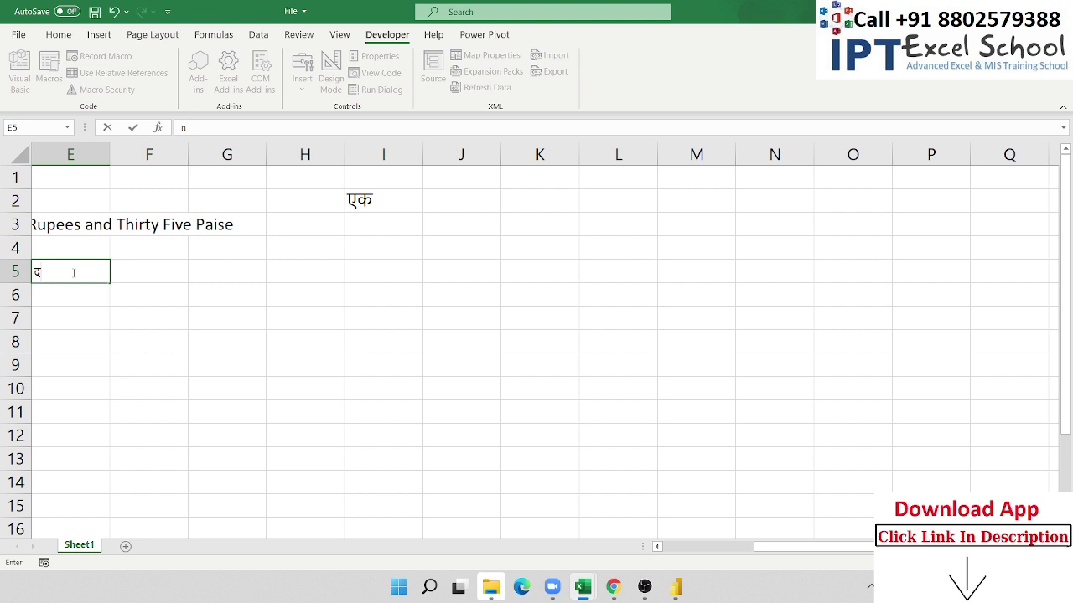
{"action": "type", "text": "l"}
{"action": "key", "text": "BackSpace"}
{"action": "type", "text": "k"}
{"action": "type", "text": "Q"}
{"action": "key", "text": "BackSpace"}
- Commit दो in E5 and reopen the cell to read the letters behind it
{"action": "key", "text": "Return"}
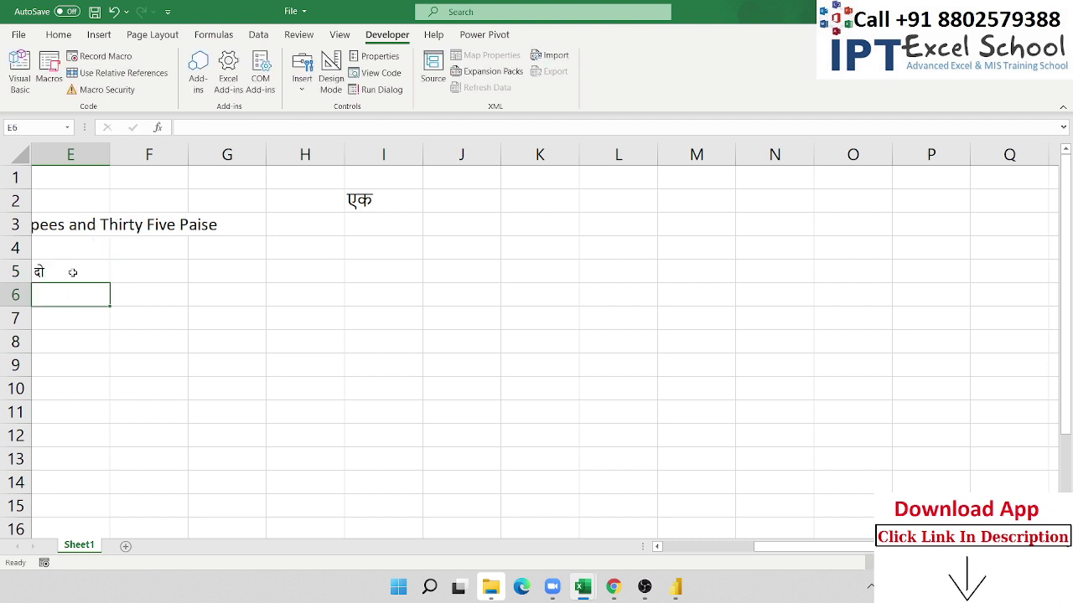
{"action": "double_click", "coordinate": [73, 272]}
{"action": "double_click", "coordinate": [39, 271]}
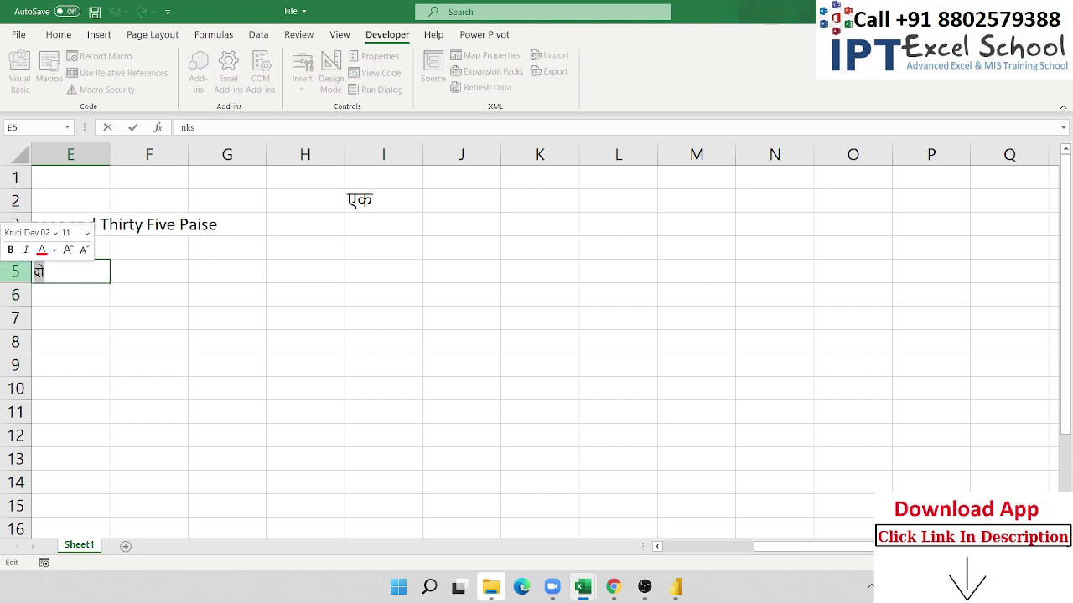
{"action": "key", "text": "Escape"}
{"action": "key", "text": "alt+F11"}
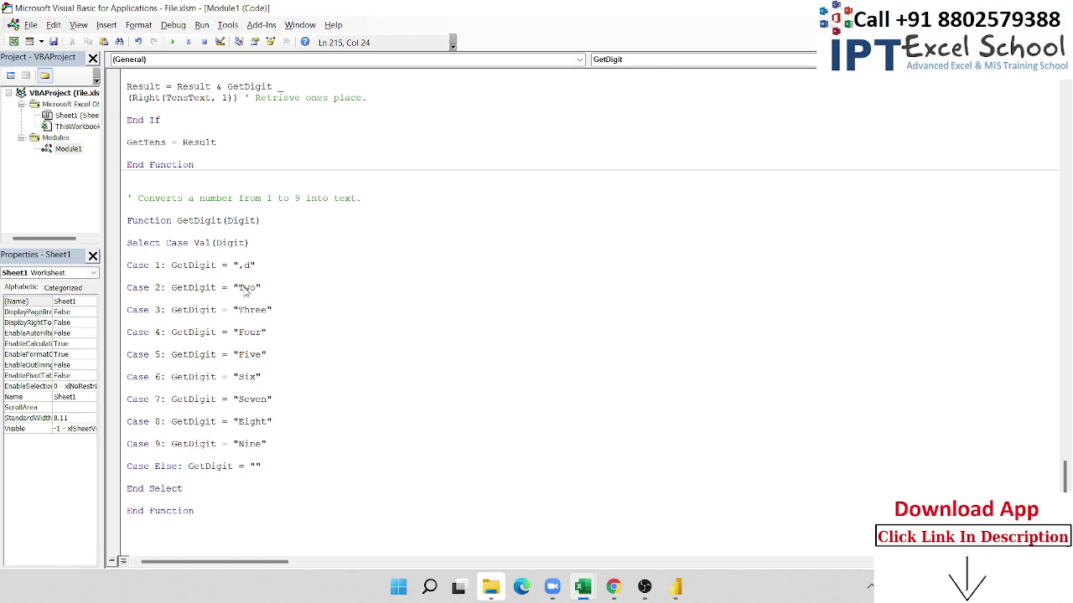
{"action": "key", "text": "alt+F11"}
{"action": "left_click", "coordinate": [206, 282]}
- In GetDigit, replace "Two" on the Case 2 line with nks
{"action": "key", "text": "alt+F11"}
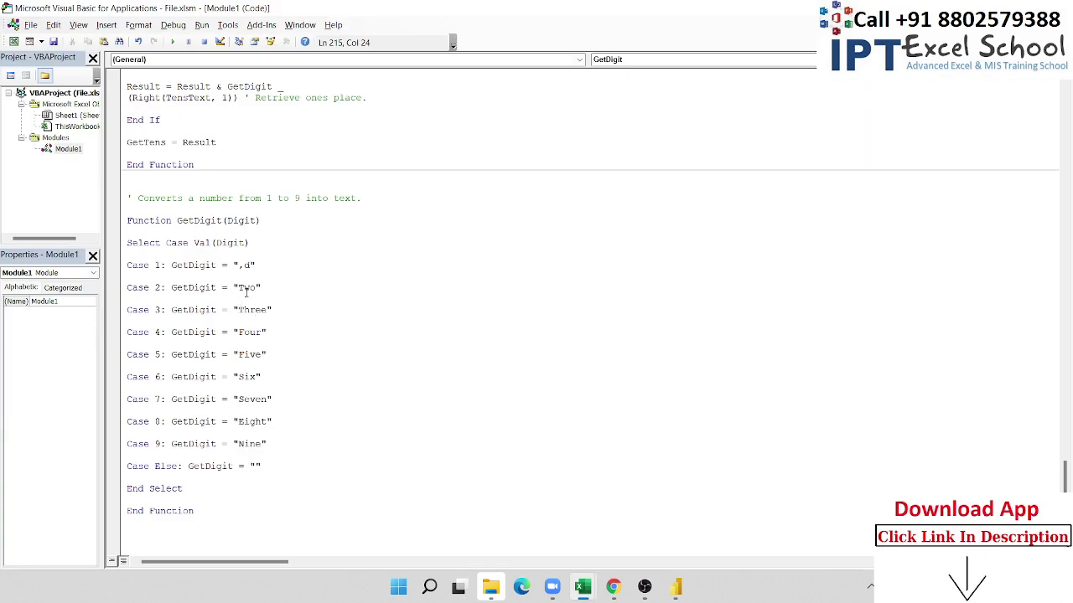
{"action": "double_click", "coordinate": [246, 288]}
{"action": "type", "text": "nks"}
{"action": "key", "text": "alt+F11"}
- Enter rhu (तीन) in E5 and reopen the cell to read its letters
{"action": "left_click", "coordinate": [43, 268]}
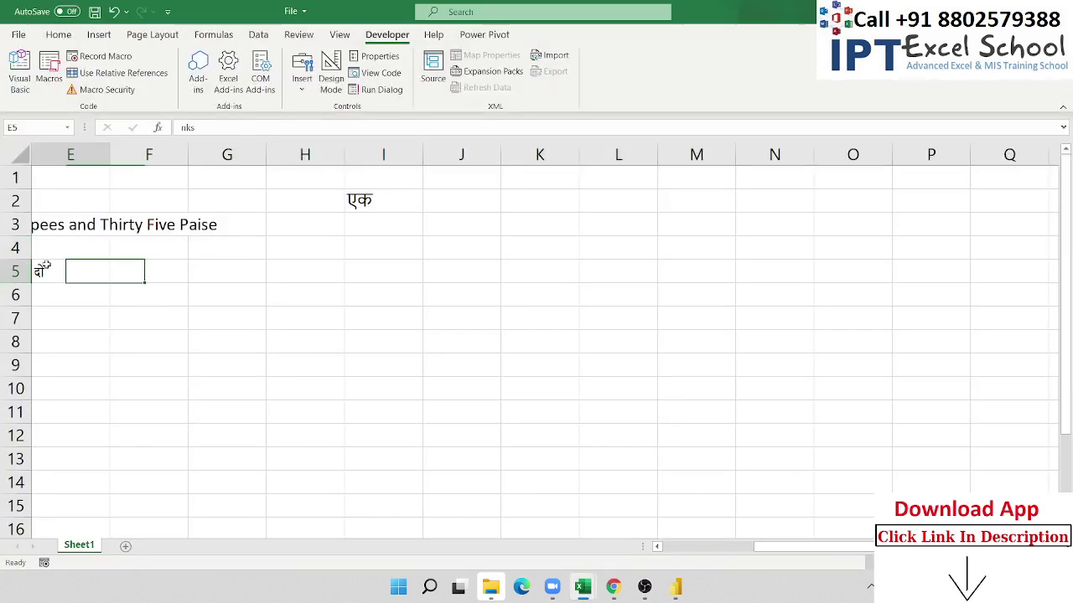
{"action": "type", "text": "r"}
{"action": "key", "text": "BackSpace"}
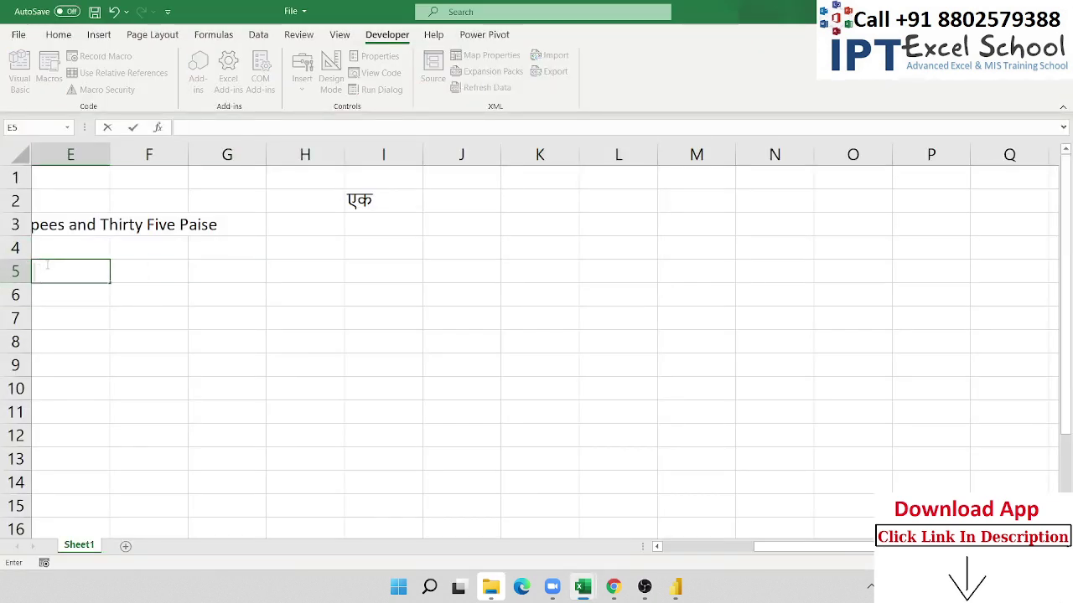
{"action": "type", "text": "r"}
{"action": "type", "text": "h"}
{"action": "type", "text": "u"}
{"action": "key", "text": "Return"}
{"action": "key", "text": "Up"}
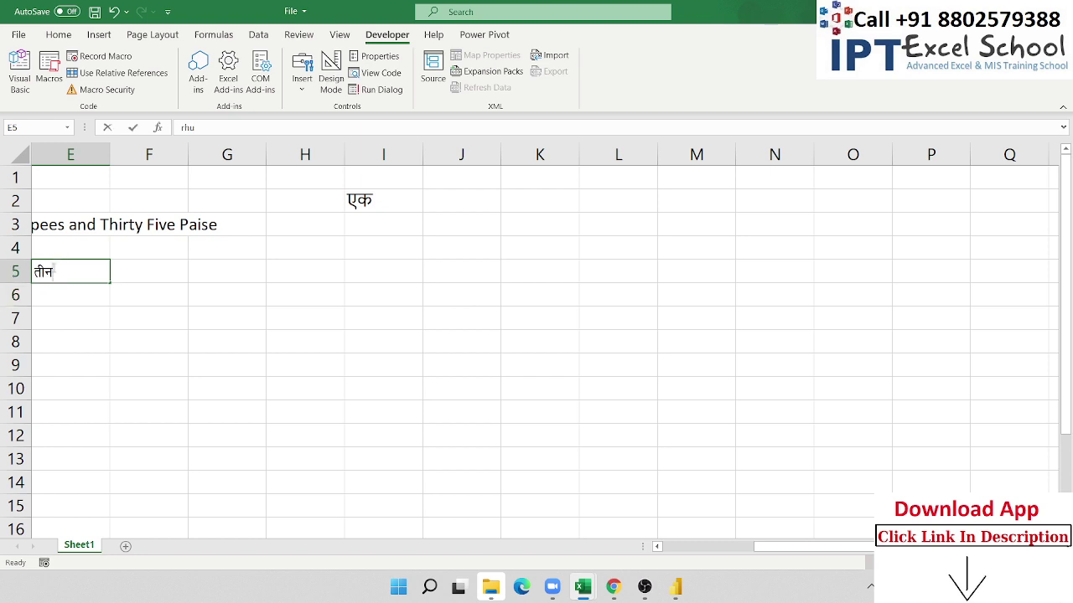
{"action": "key", "text": "F2"}
{"action": "key", "text": "alt+F11"}
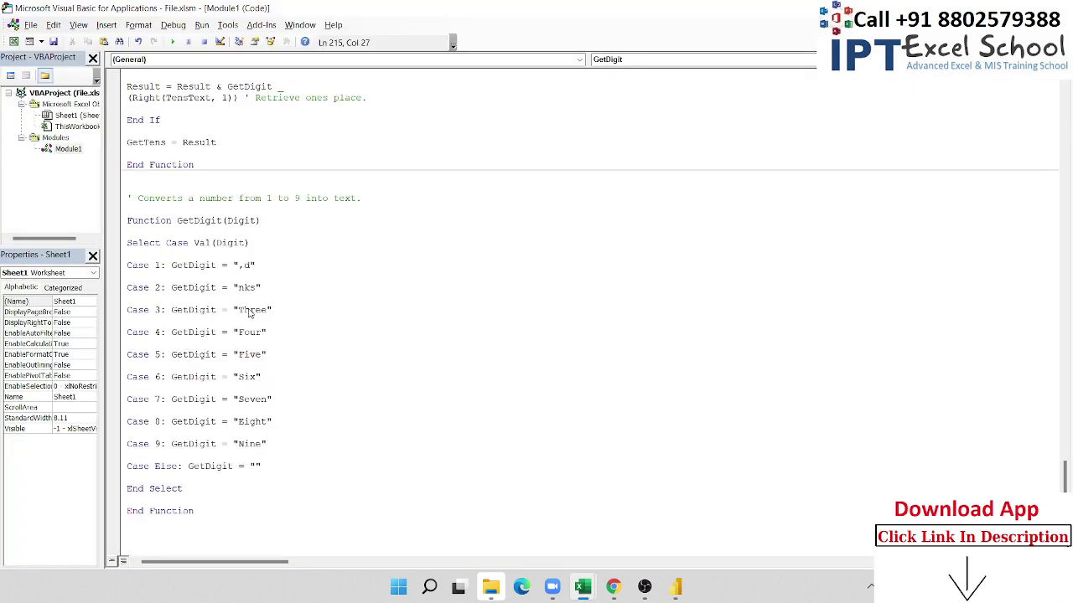
{"action": "key", "text": "alt+F11"}
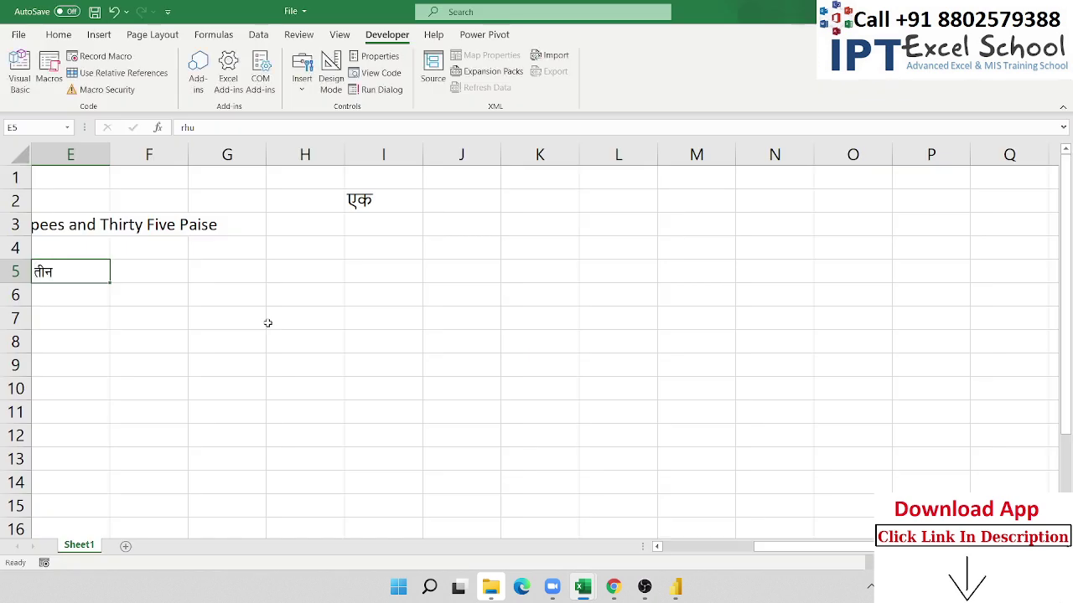
- In the GetDigit code, replace "Three" in the Case 3 line with rhu
{"action": "key", "text": "alt+F11"}
{"action": "double_click", "coordinate": [253, 311]}
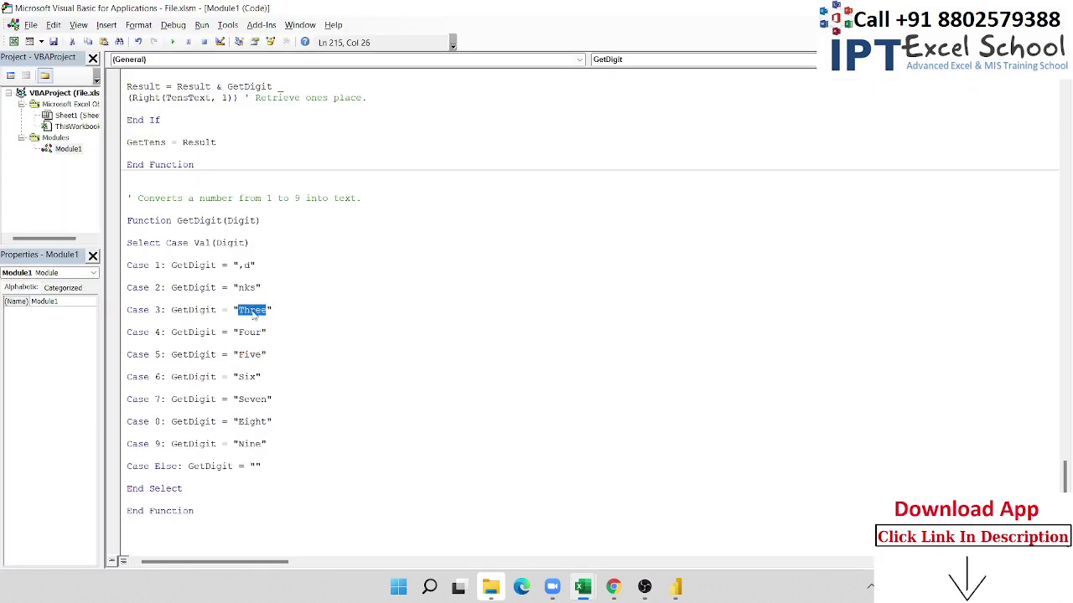
{"action": "type", "text": "rhu"}
- Work out the Kruti Dev keys for चार by test-typing in E5, ending with pkj
{"action": "key", "text": "alt+Tab"}
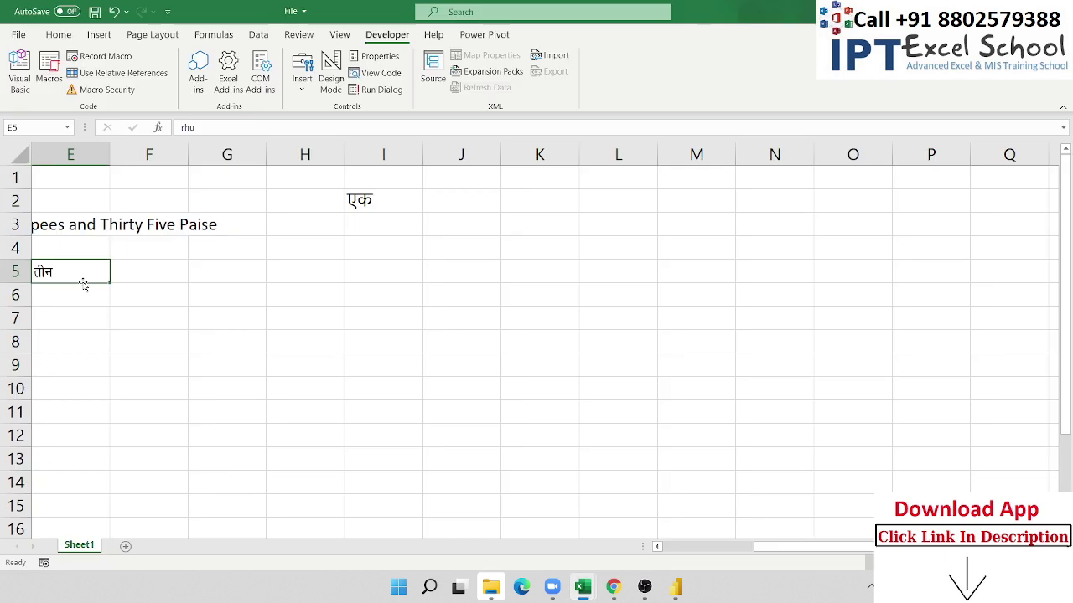
{"action": "type", "text": "r"}
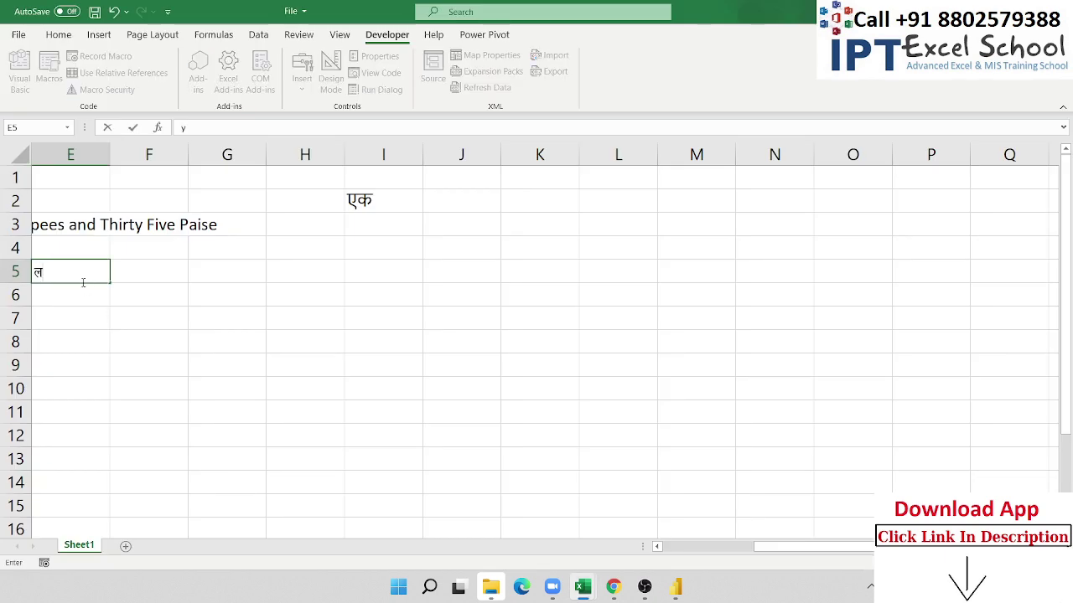
{"action": "key", "text": "BackSpace"}
{"action": "type", "text": "i"}
{"action": "key", "text": "BackSpace"}
{"action": "type", "text": "po"}
{"action": "key", "text": "BackSpace"}
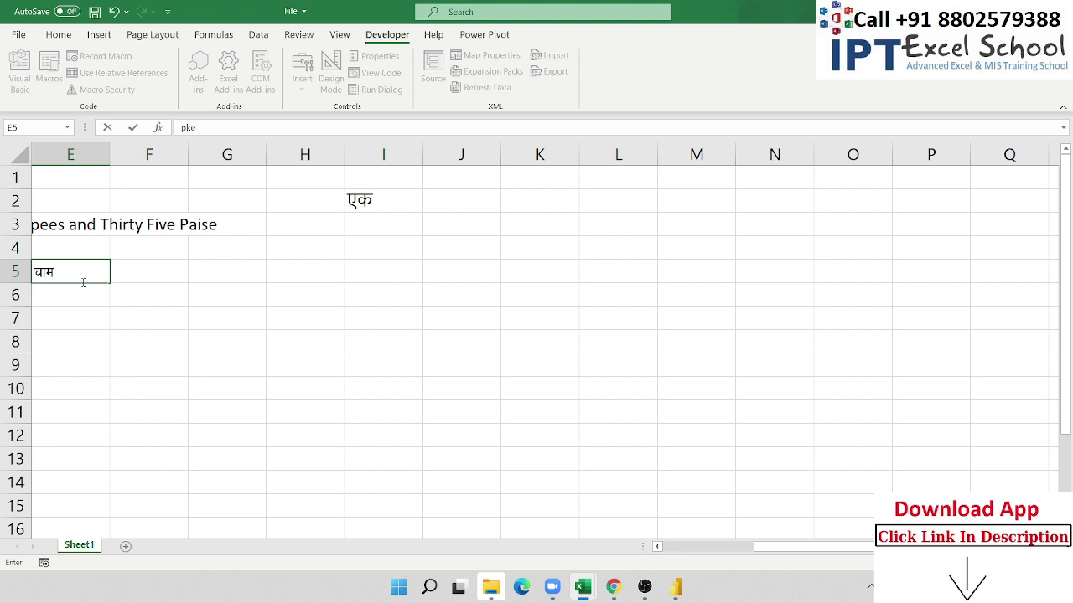
{"action": "type", "text": "o"}
{"action": "type", "text": "u"}
{"action": "key", "text": "BackSpace"}
{"action": "type", "text": "w"}
{"action": "type", "text": "i"}
{"action": "key", "text": "BackSpace"}
{"action": "key", "text": "BackSpace"}
{"action": "key", "text": "BackSpace"}
{"action": "type", "text": "c"}
{"action": "key", "text": "BackSpace"}
{"action": "type", "text": "g"}
{"action": "key", "text": "BackSpace"}
{"action": "type", "text": "j"}
{"action": "left_click", "coordinate": [105, 362]}
{"action": "double_click", "coordinate": [60, 273]}
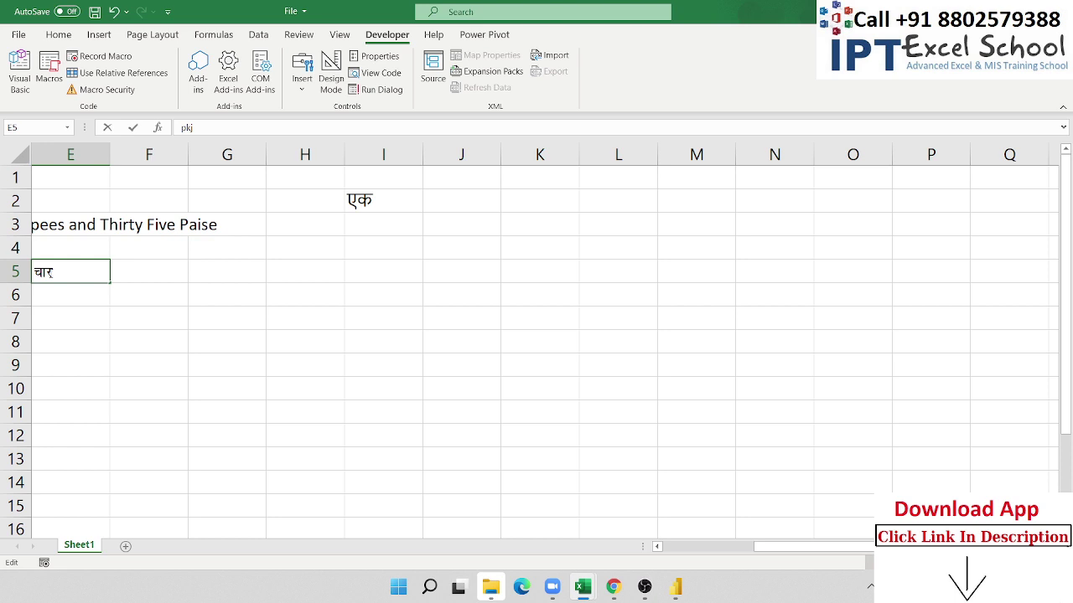
{"action": "key", "text": "Escape"}
- Replace "Four" in GetDigit's Case 4 line with pkj
{"action": "key", "text": "alt+F11"}
{"action": "double_click", "coordinate": [243, 332]}
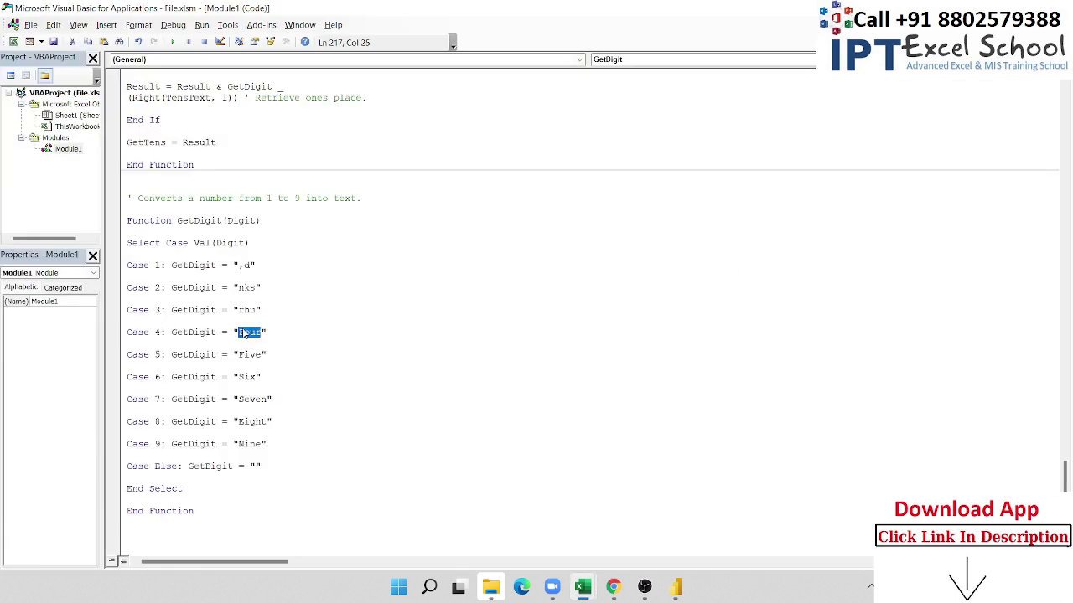
{"action": "type", "text": "pkj"}
{"action": "left_click", "coordinate": [328, 346]}
{"action": "key", "text": "alt+F11"}
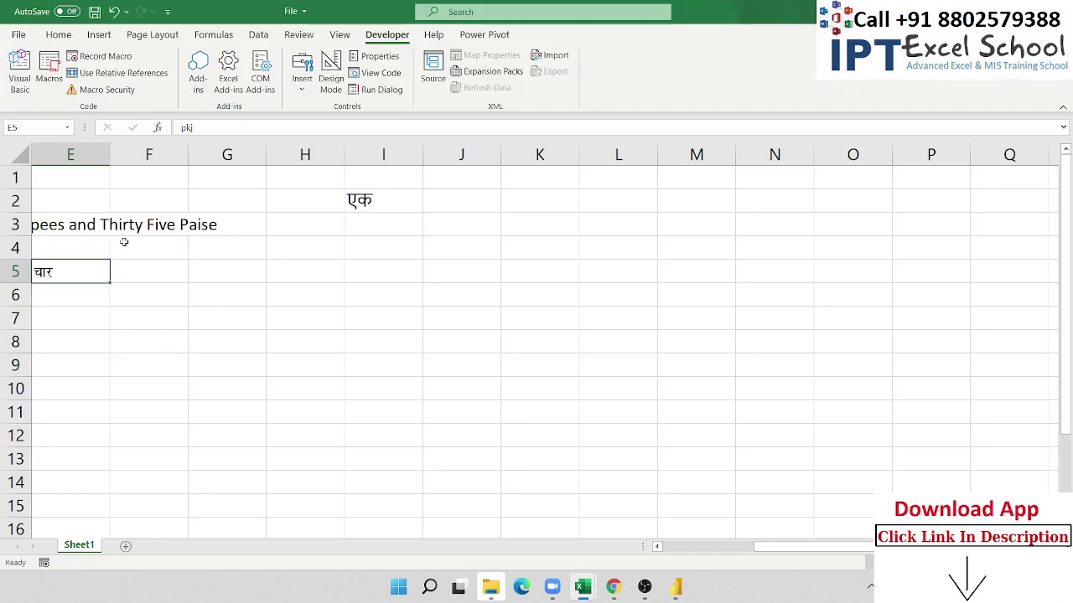
- Enter 1 as the test amount in B3
{"action": "left_click", "coordinate": [74, 228]}
{"action": "key", "text": "Left"}
{"action": "key", "text": "Left"}
{"action": "key", "text": "Left"}
{"action": "key", "text": "Left"}
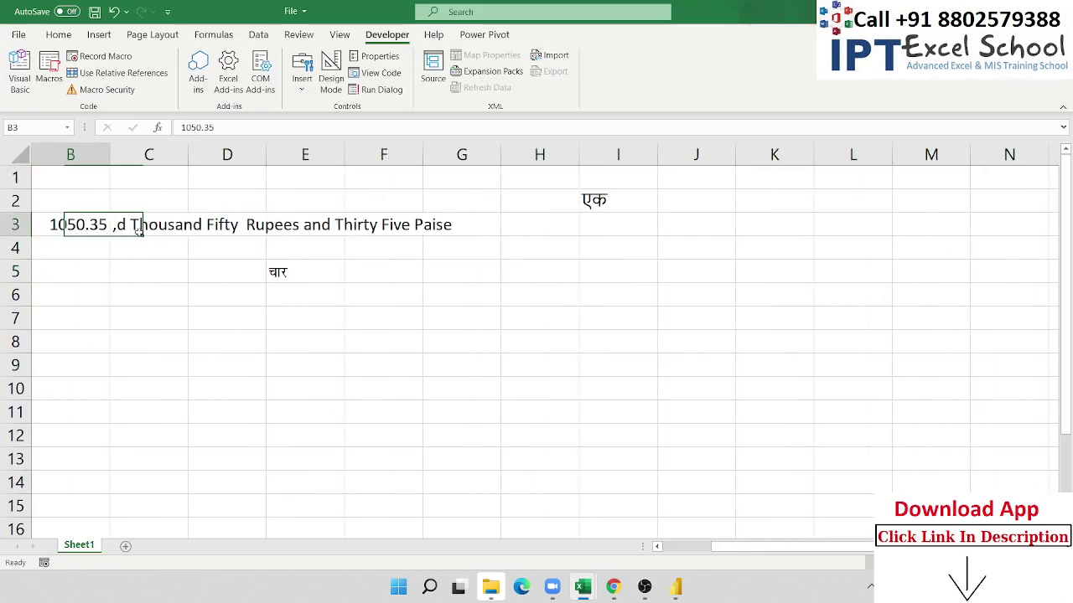
{"action": "left_click", "coordinate": [139, 231]}
{"action": "type", "text": "5"}
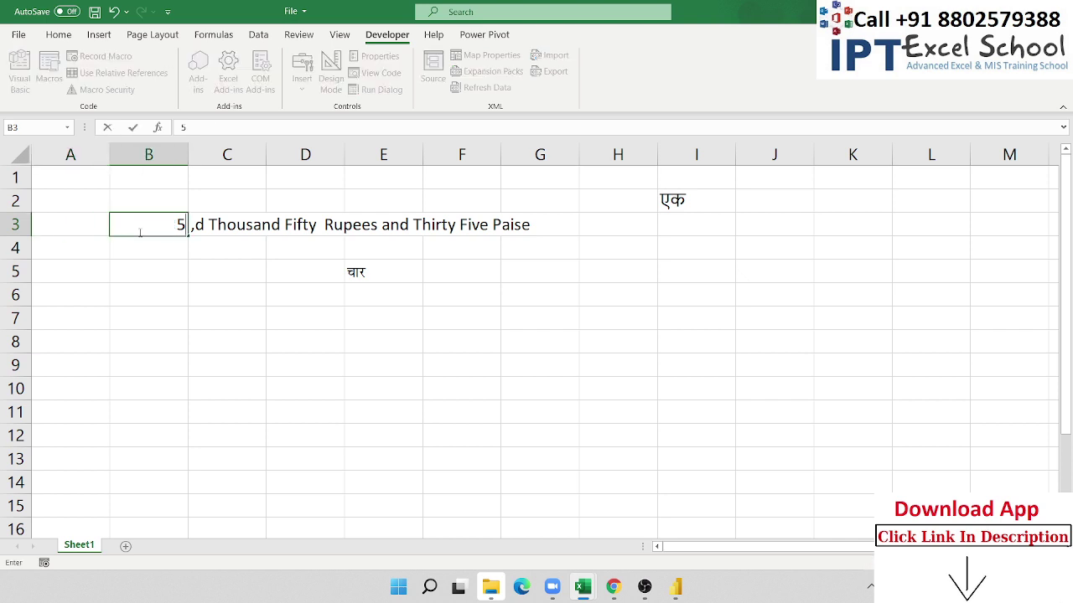
{"action": "key", "text": "Escape"}
{"action": "type", "text": "1"}
{"action": "key", "text": "Return"}
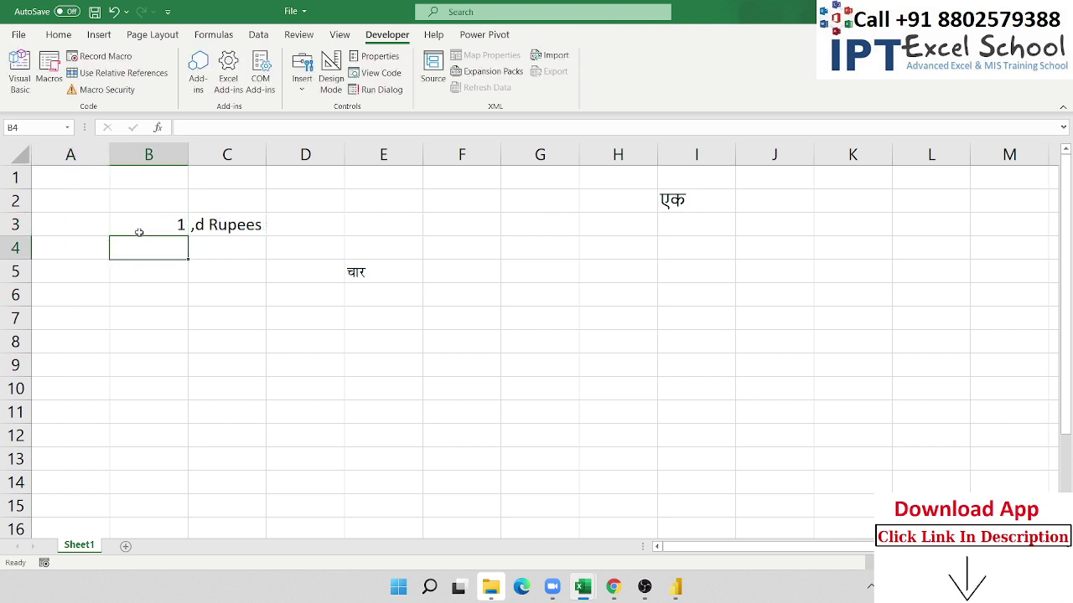
{"action": "left_click", "coordinate": [139, 231]}
- Copy E5's Kruti Dev formatting onto the SpellNumber result in C3 with Format Painter
{"action": "left_click", "coordinate": [228, 226]}
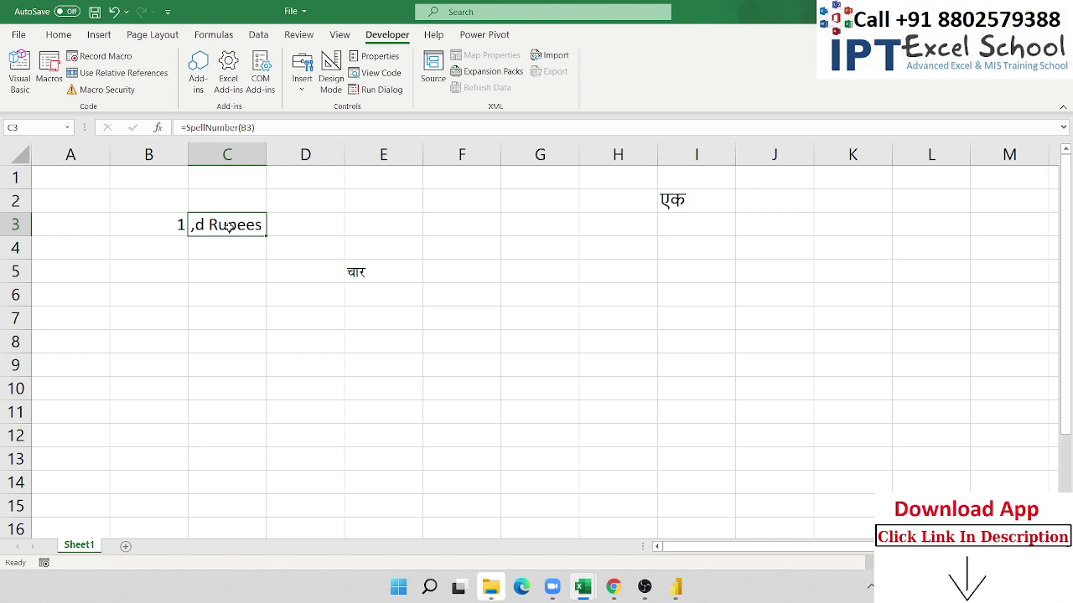
{"action": "left_click", "coordinate": [58, 35]}
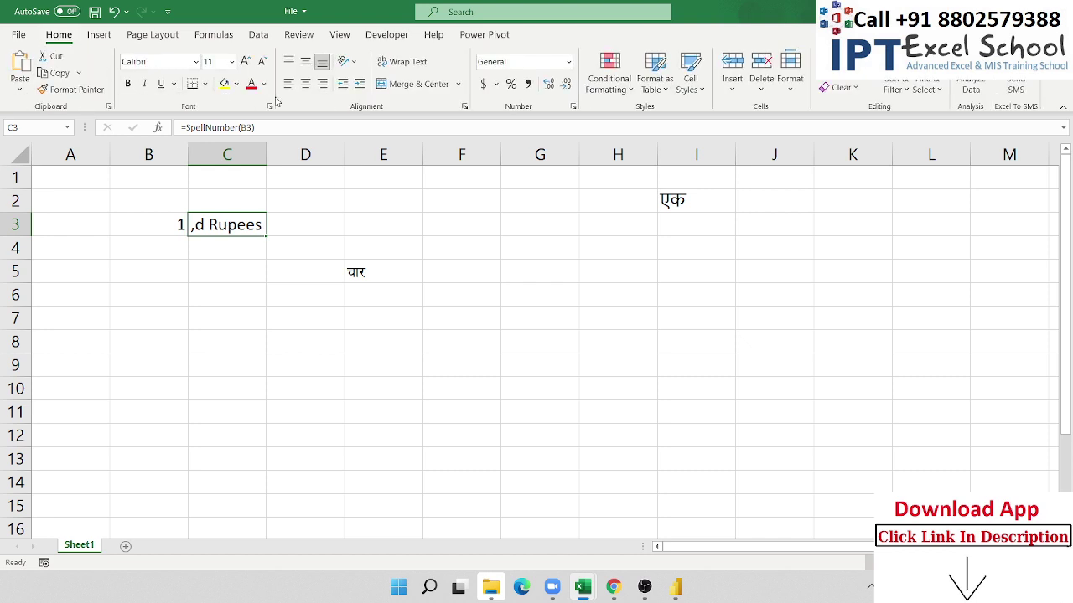
{"action": "left_click", "coordinate": [357, 269]}
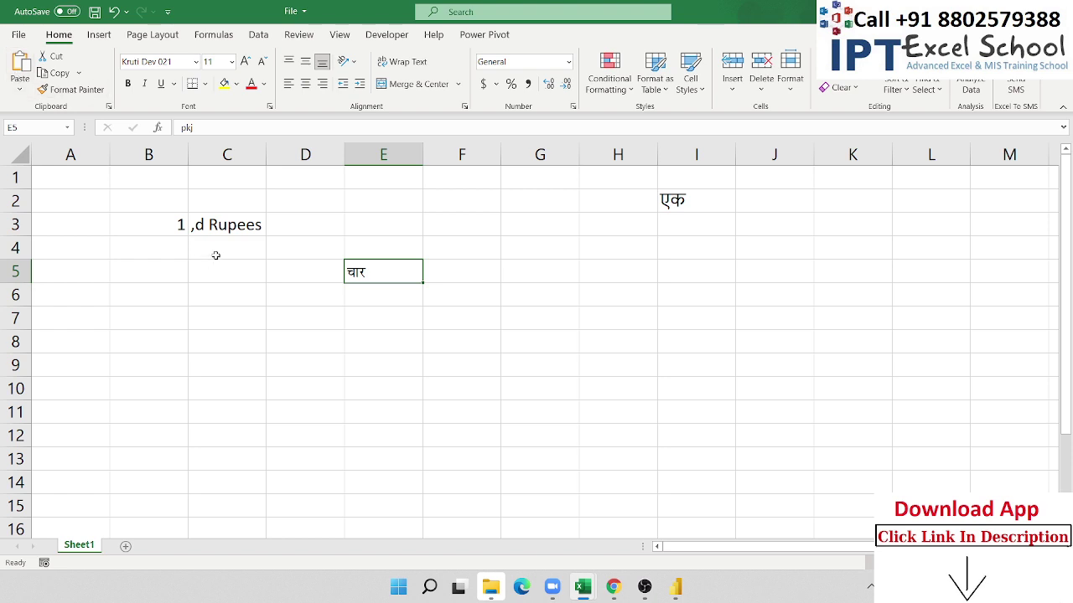
{"action": "left_click", "coordinate": [74, 90]}
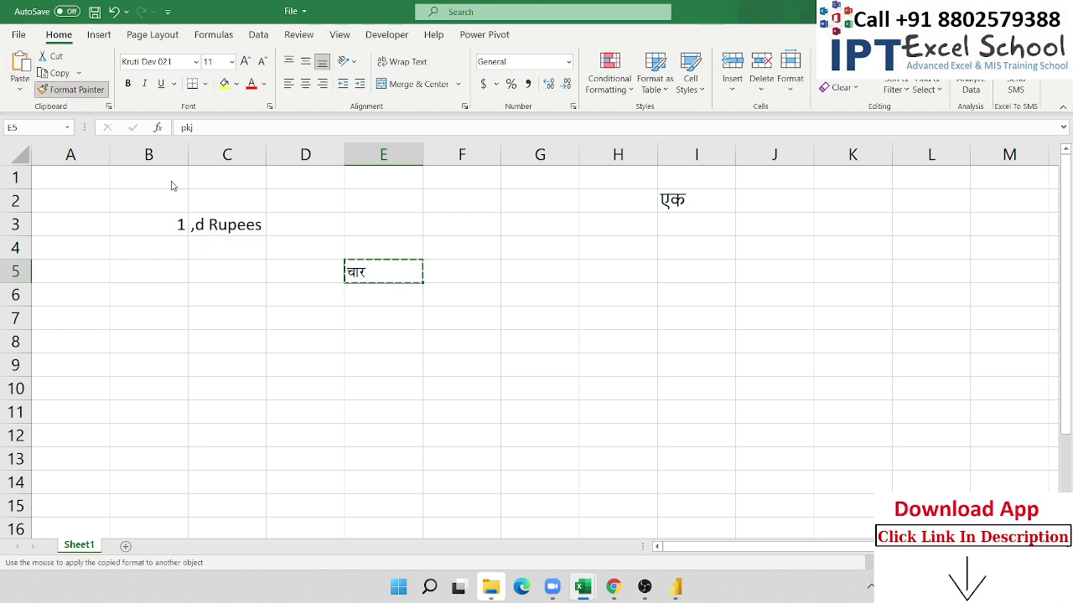
{"action": "left_click", "coordinate": [226, 219]}
{"action": "left_click", "coordinate": [159, 283]}
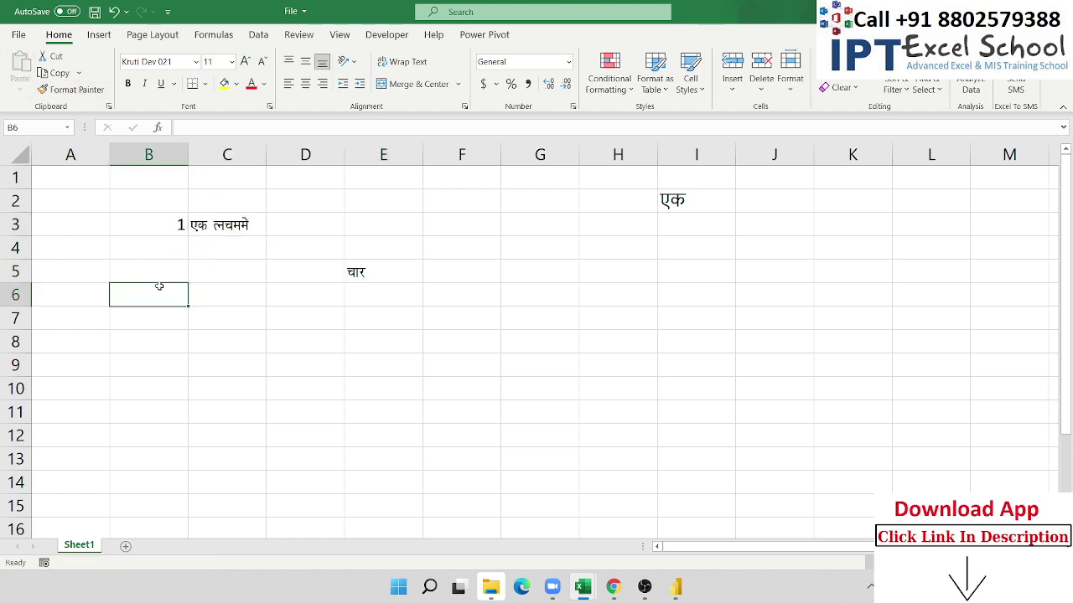
- Test amounts 2, 3, 43 and 4 in B3 to check the Hindi output
{"action": "left_click", "coordinate": [162, 229]}
{"action": "type", "text": "2"}
{"action": "key", "text": "Return"}
{"action": "left_click", "coordinate": [162, 228]}
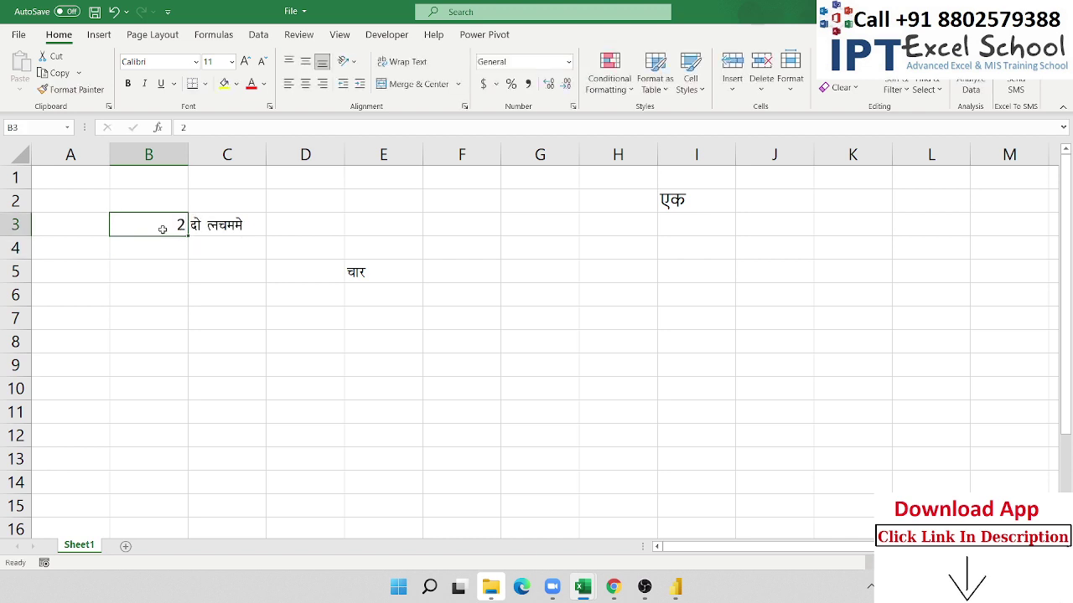
{"action": "type", "text": "3"}
{"action": "key", "text": "Return"}
{"action": "left_click", "coordinate": [163, 229]}
{"action": "type", "text": "43"}
{"action": "key", "text": "Return"}
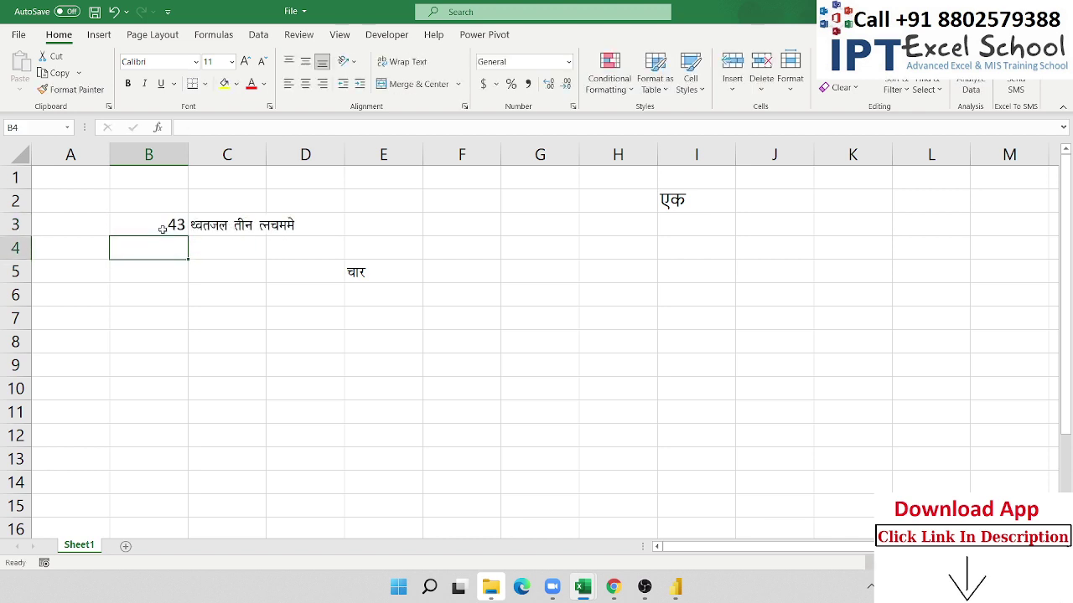
{"action": "left_click", "coordinate": [163, 228]}
{"action": "type", "text": "4"}
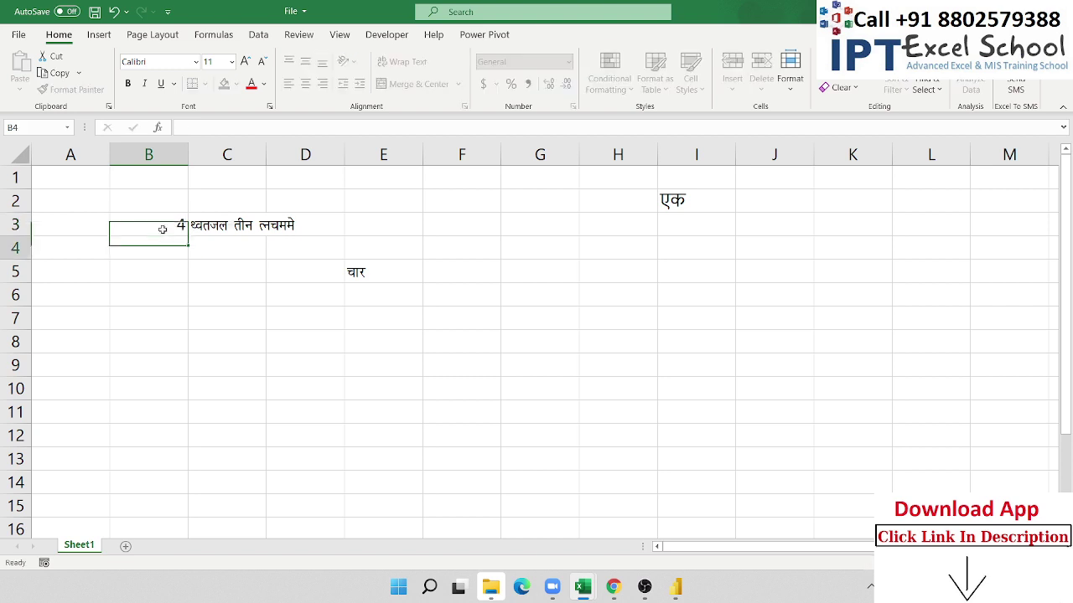
{"action": "key", "text": "Return"}
{"action": "left_click", "coordinate": [163, 229]}
- Return to the VBA code and scroll up to GetTens' "Twenty" to "Ninety" cases
{"action": "key", "text": "alt+F11"}
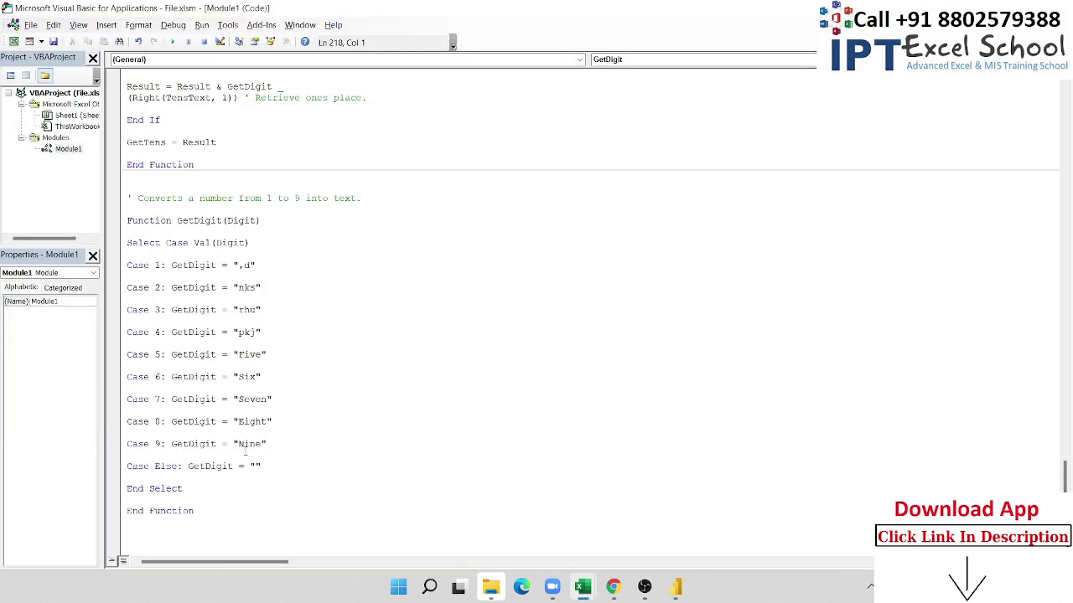
{"action": "scroll", "coordinate": [244, 453], "scroll_direction": "up", "scroll_amount": 2}
{"action": "scroll", "coordinate": [244, 452], "scroll_direction": "up", "scroll_amount": 1}
{"action": "scroll", "coordinate": [245, 452], "scroll_direction": "up", "scroll_amount": 3}
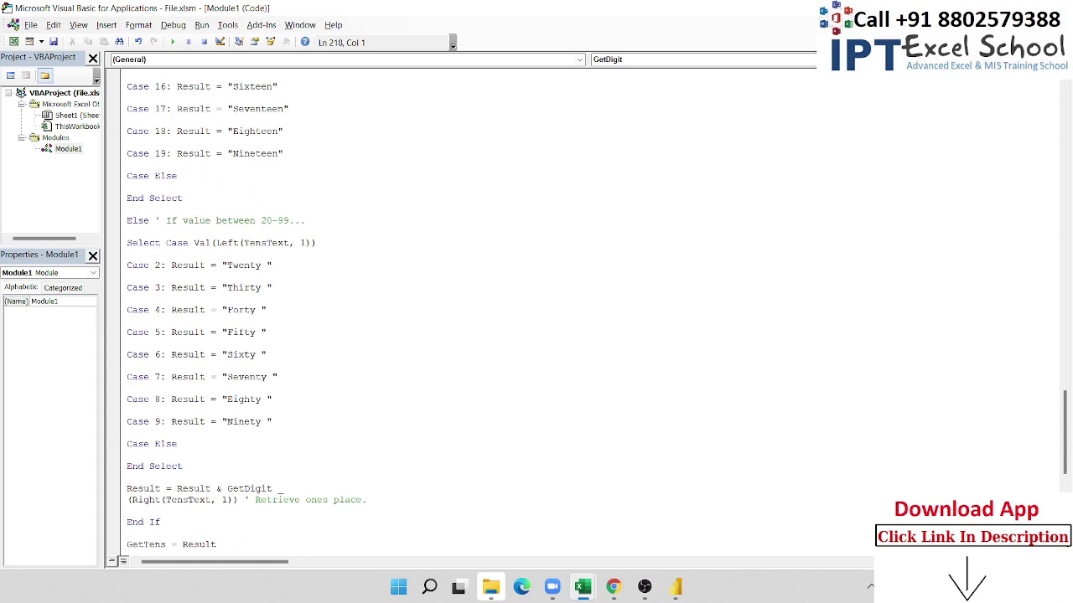